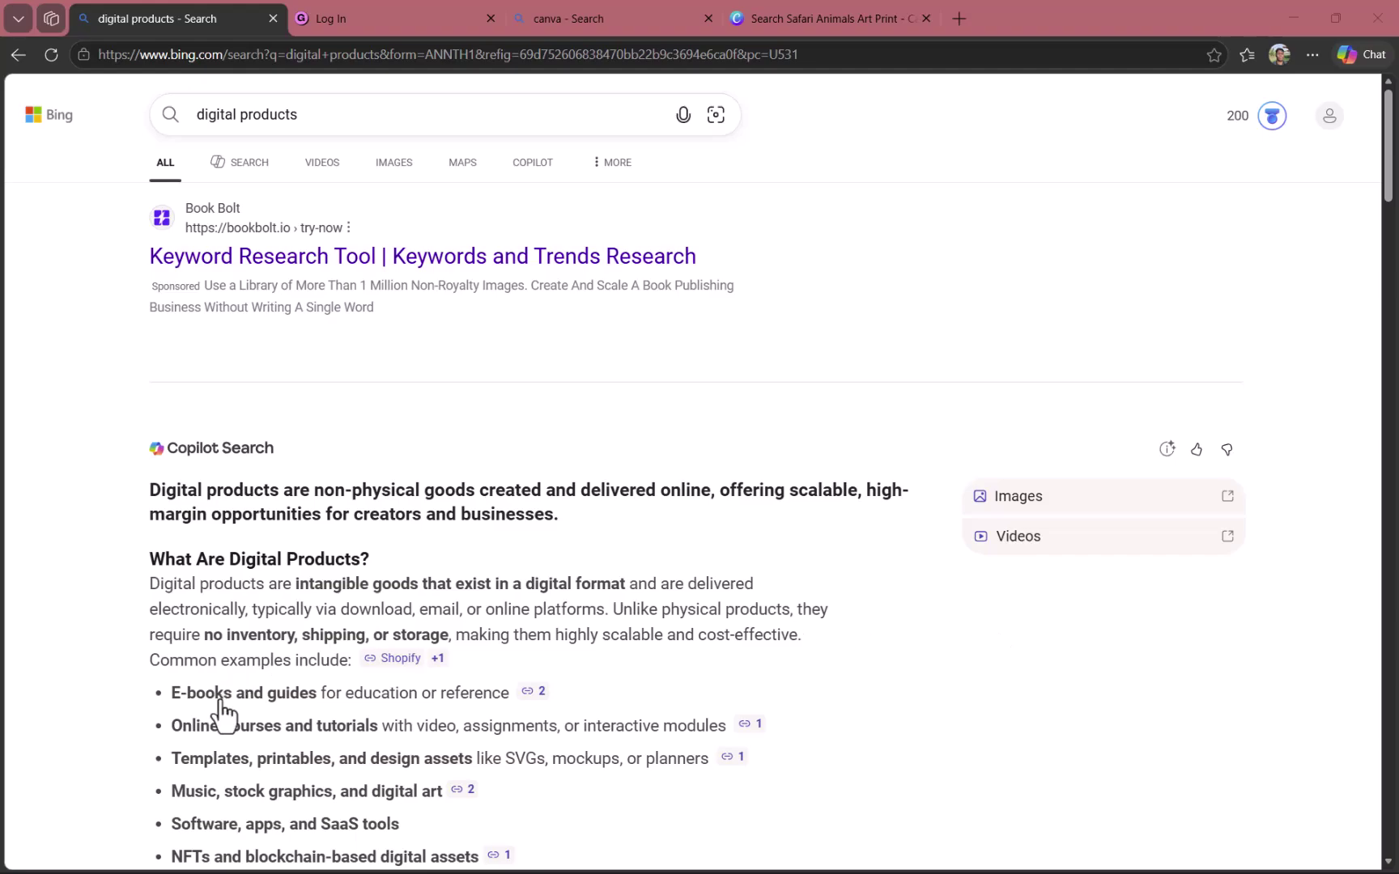
# Step: Read the search overview of digital products, covering the common examples and the benefits of selling them
pyautogui.moveTo(219, 712)
pyautogui.scroll(-3, 1118, 732)
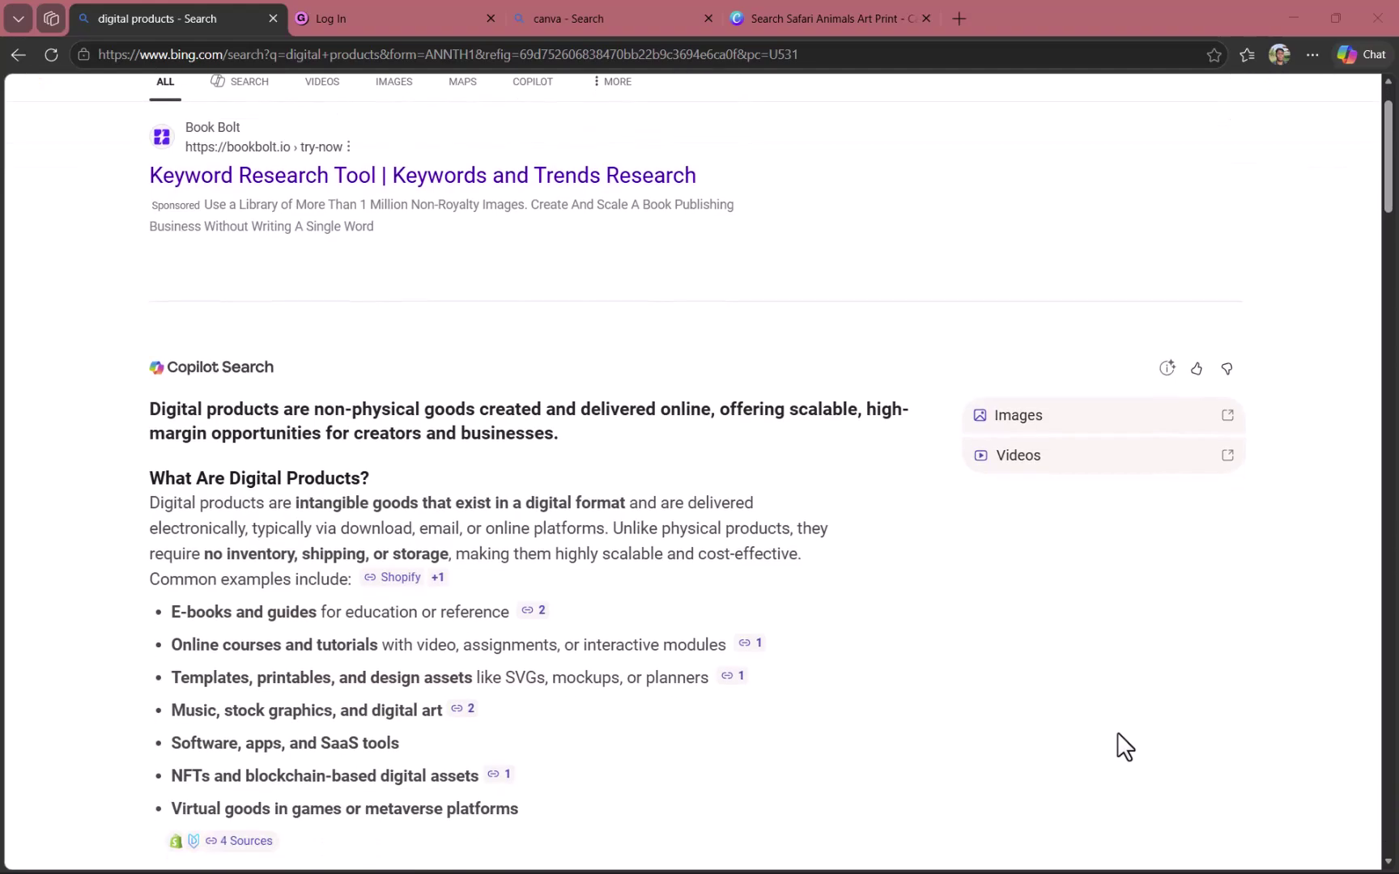
pyautogui.scroll(-2, 1117, 733)
pyautogui.scroll(3, 1118, 732)
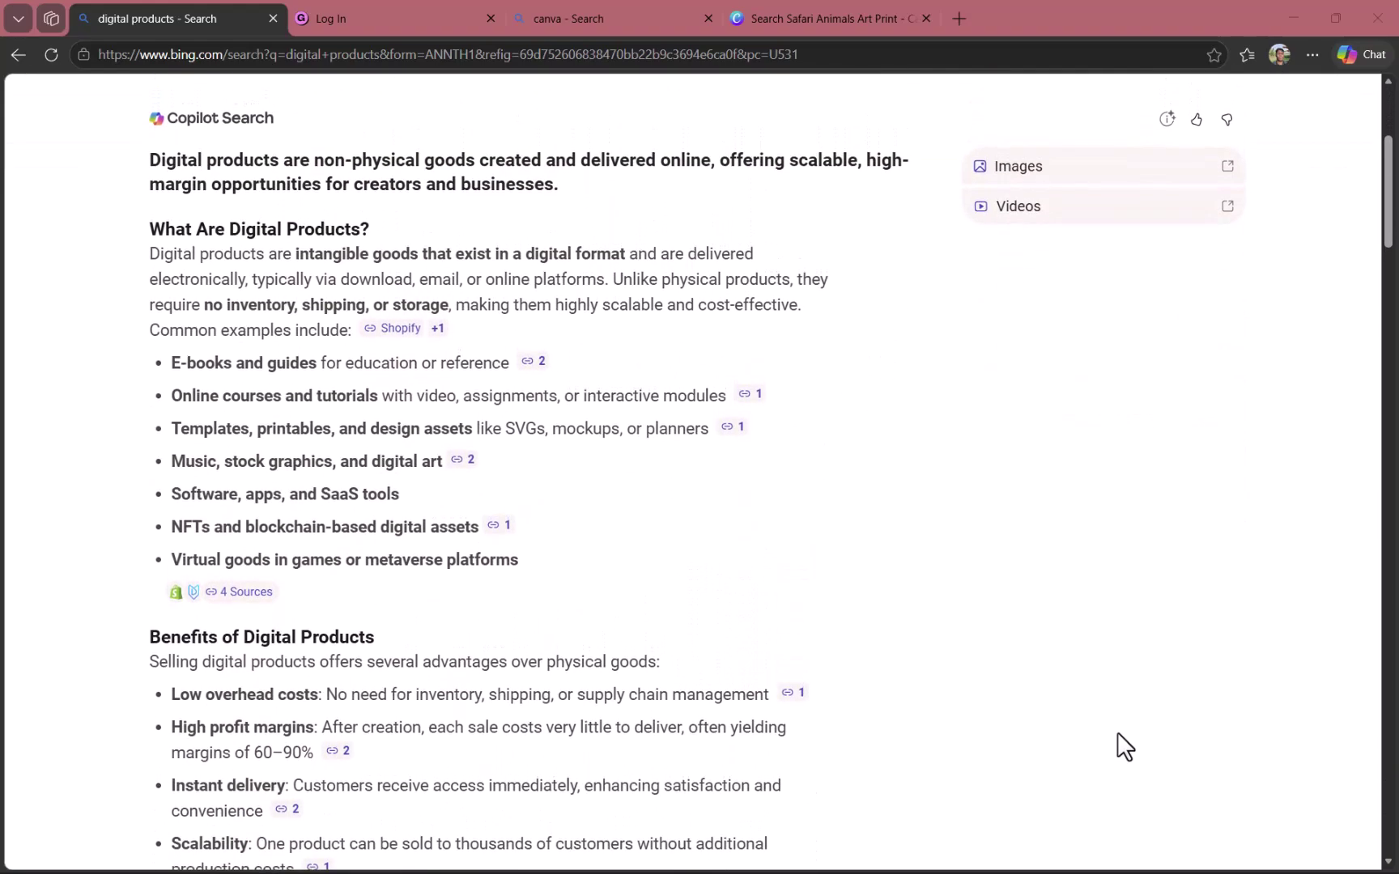
pyautogui.scroll(-2, 1117, 732)
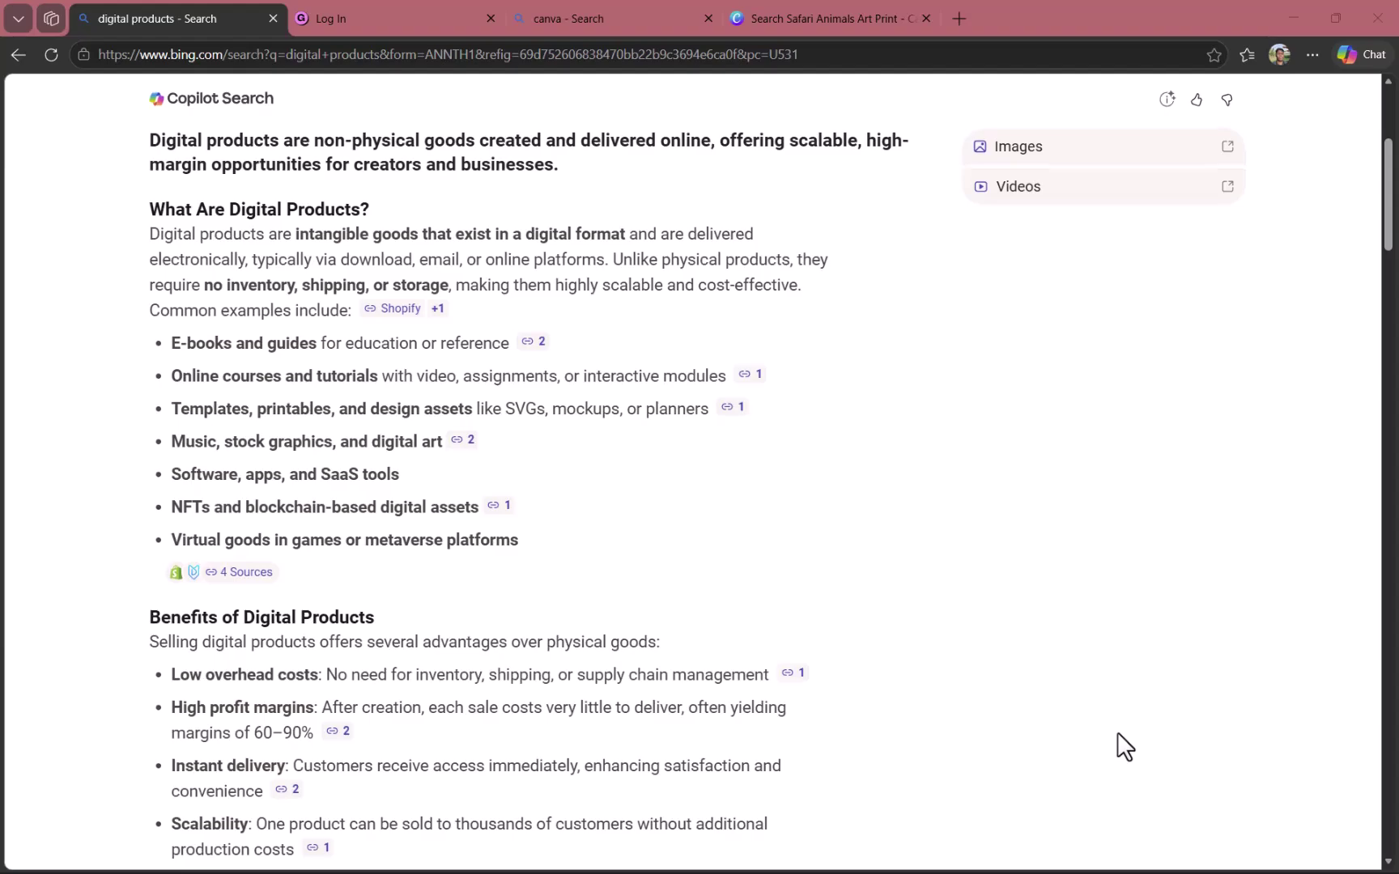
pyautogui.scroll(-1, 1117, 733)
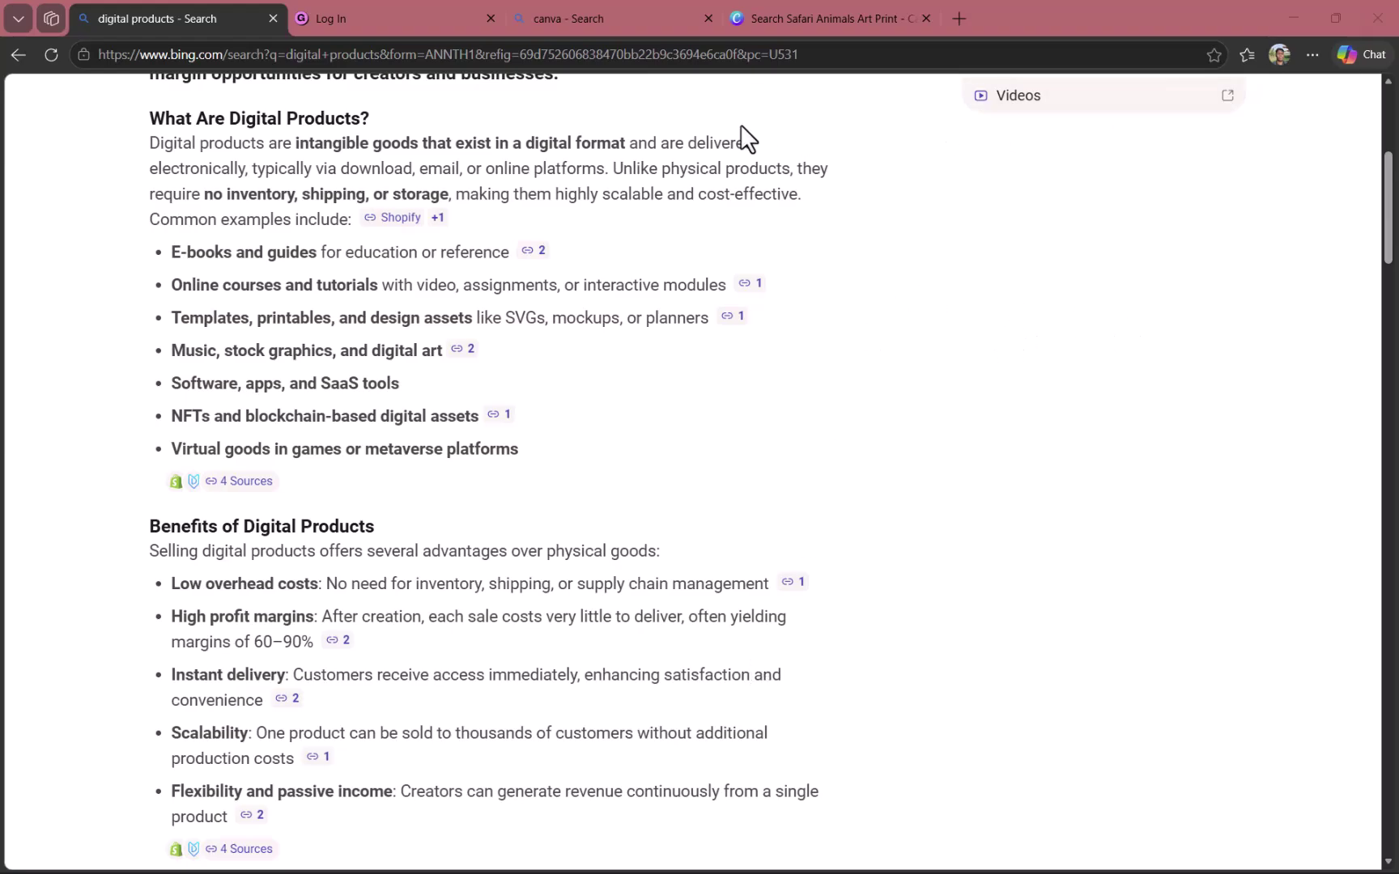
# Step: Switch to the Gumroad login page and open its sign-up page in a new browser tab
pyautogui.moveTo(678, 186)
pyautogui.click(419, 17)
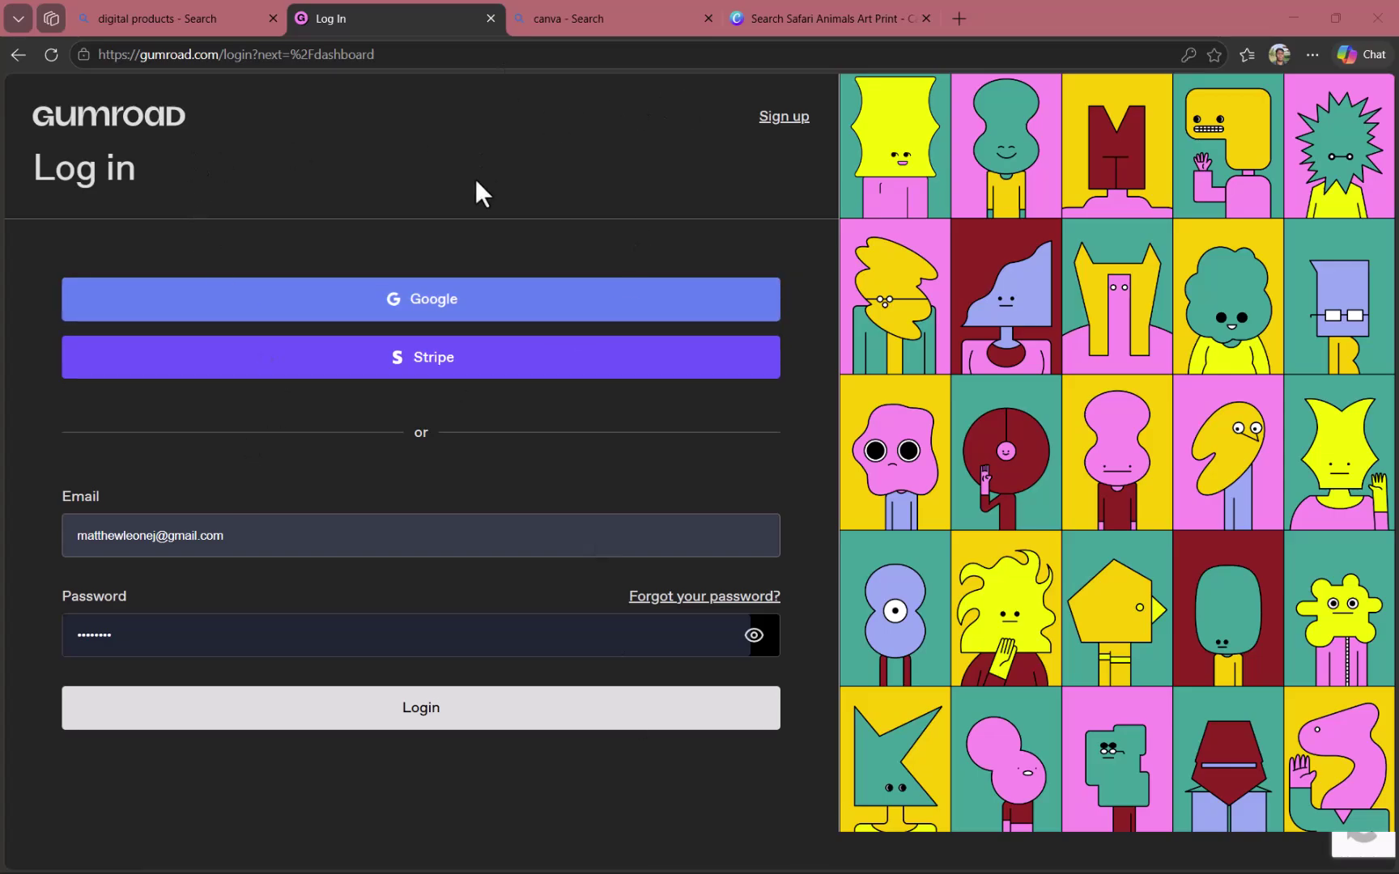
pyautogui.rightClick(783, 119)
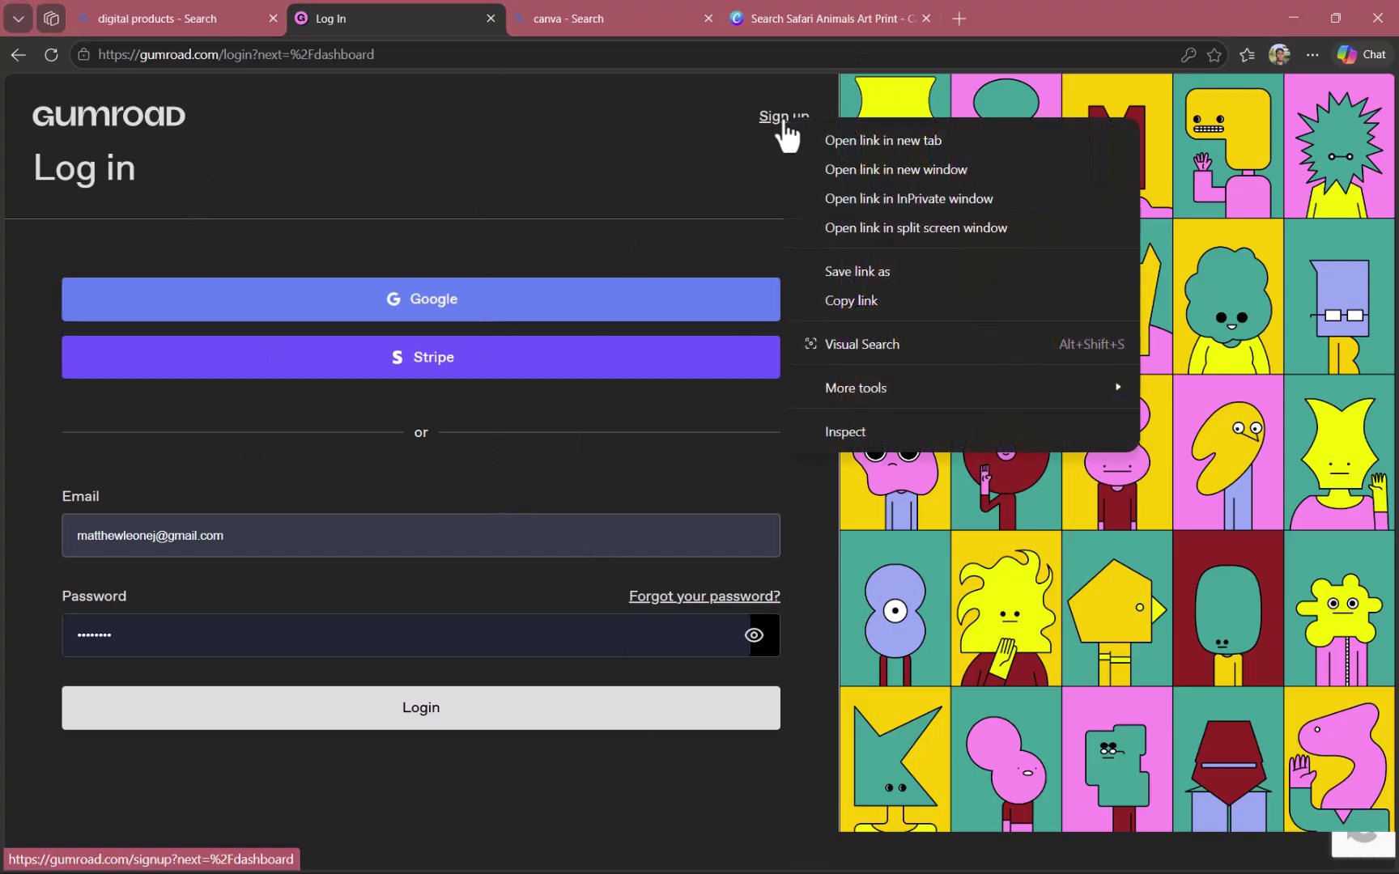
pyautogui.click(834, 136)
pyautogui.click(585, 38)
pyautogui.click(612, 18)
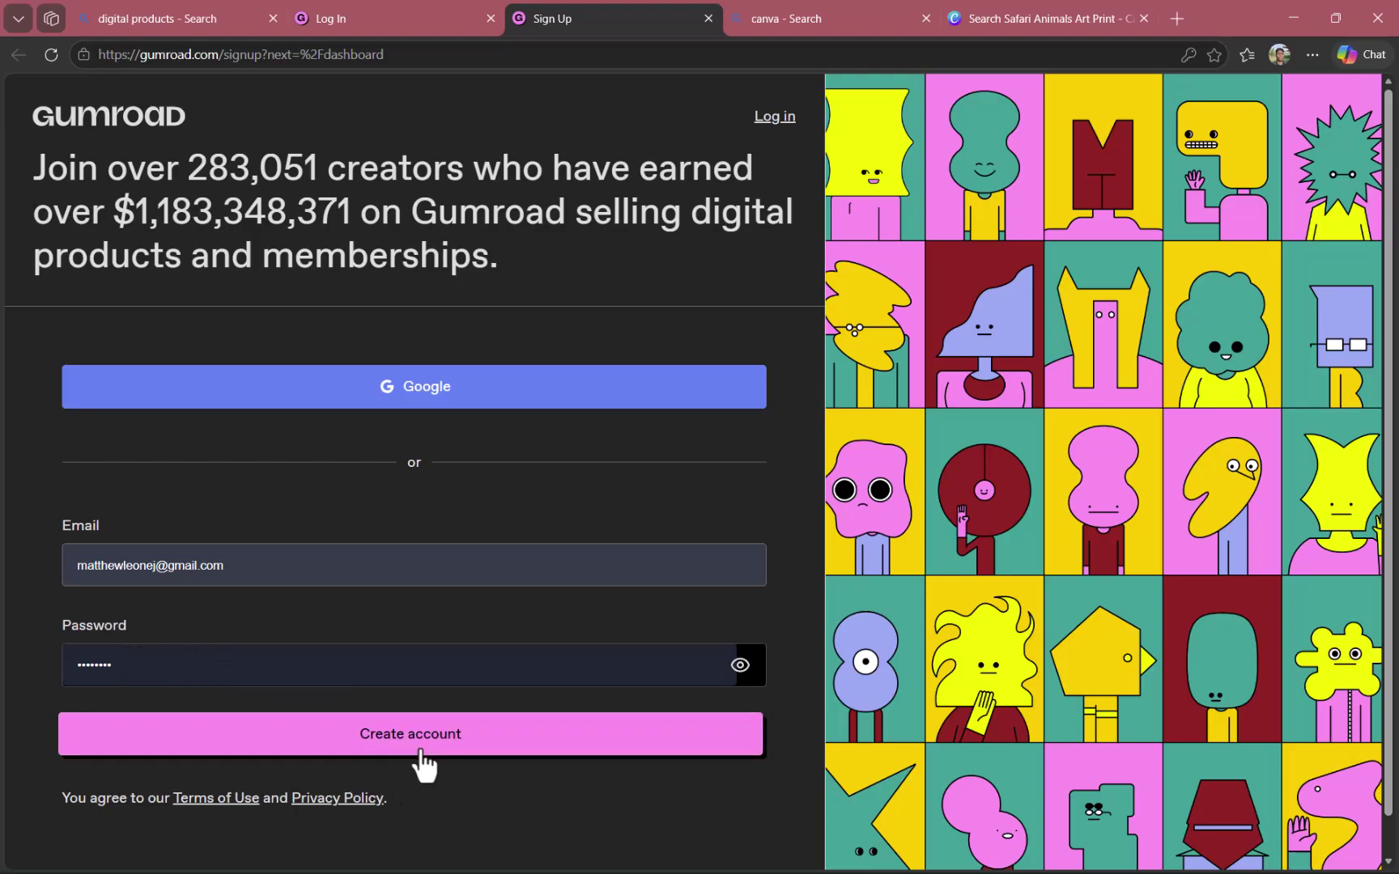
# Step: Log in to the existing Gumroad account from the login page and open the product list
pyautogui.click(432, 23)
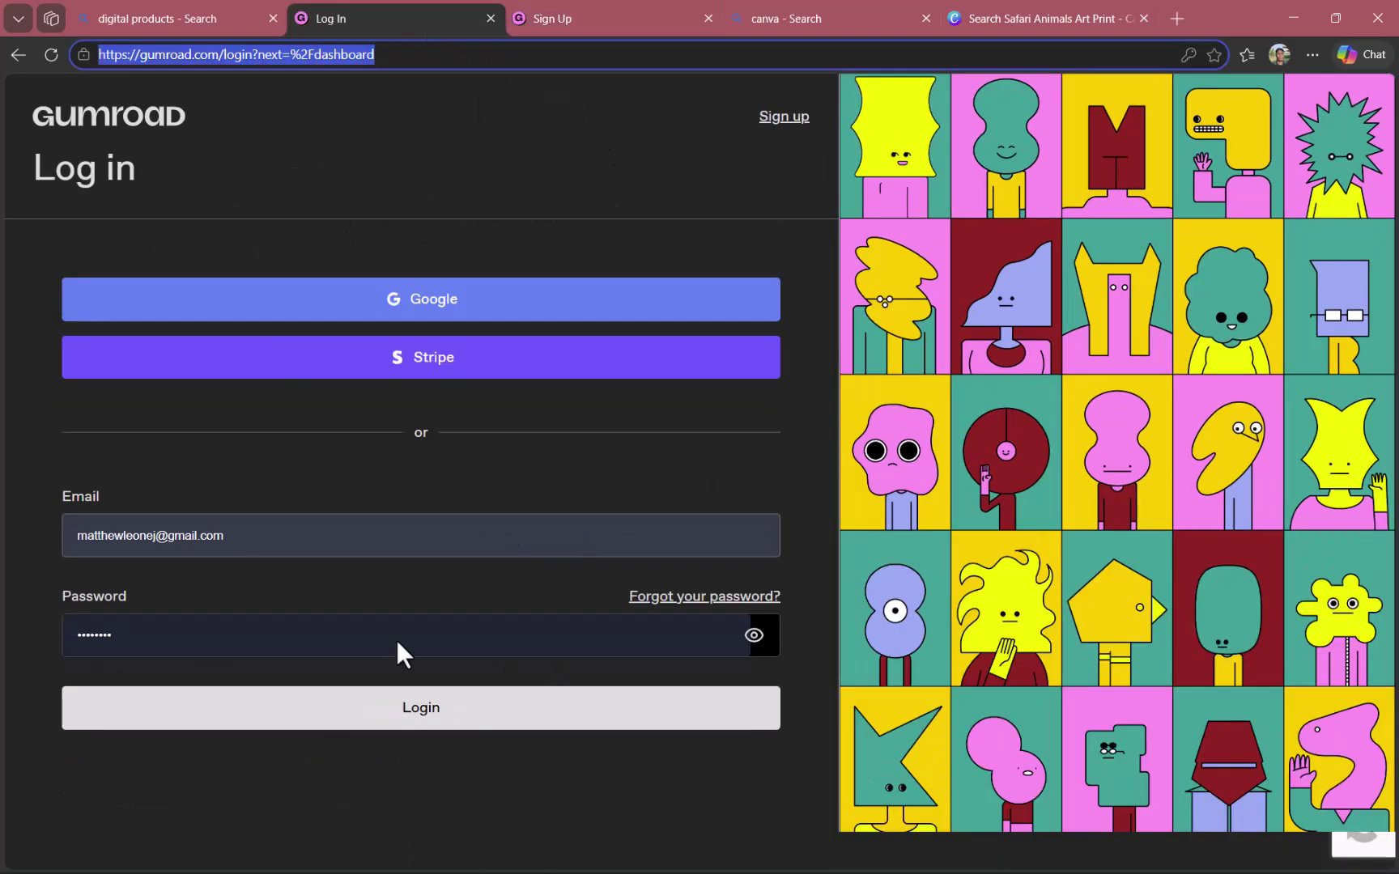
pyautogui.click(518, 723)
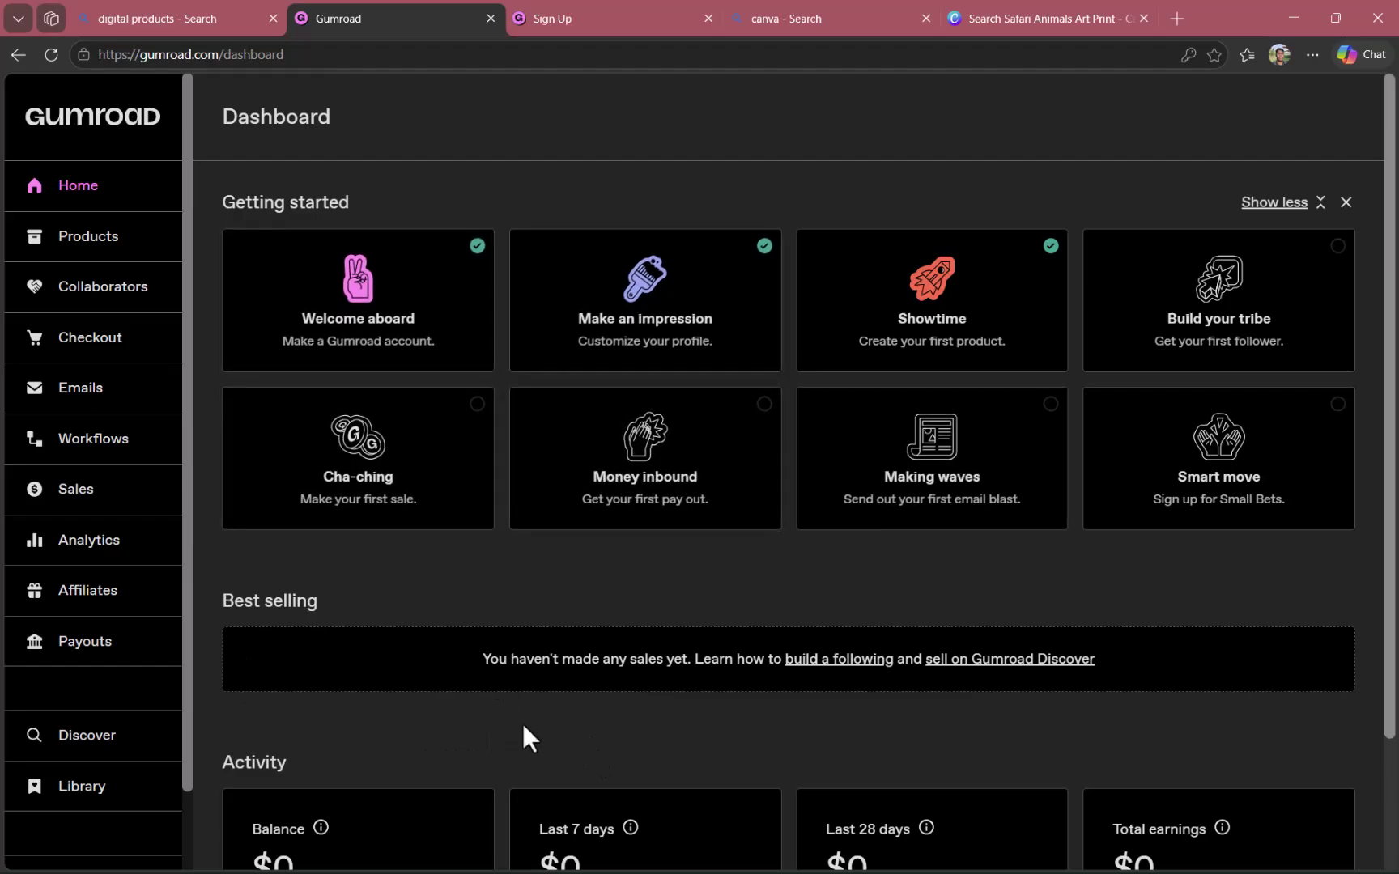
pyautogui.scroll(-2, 521, 721)
pyautogui.scroll(1, 521, 714)
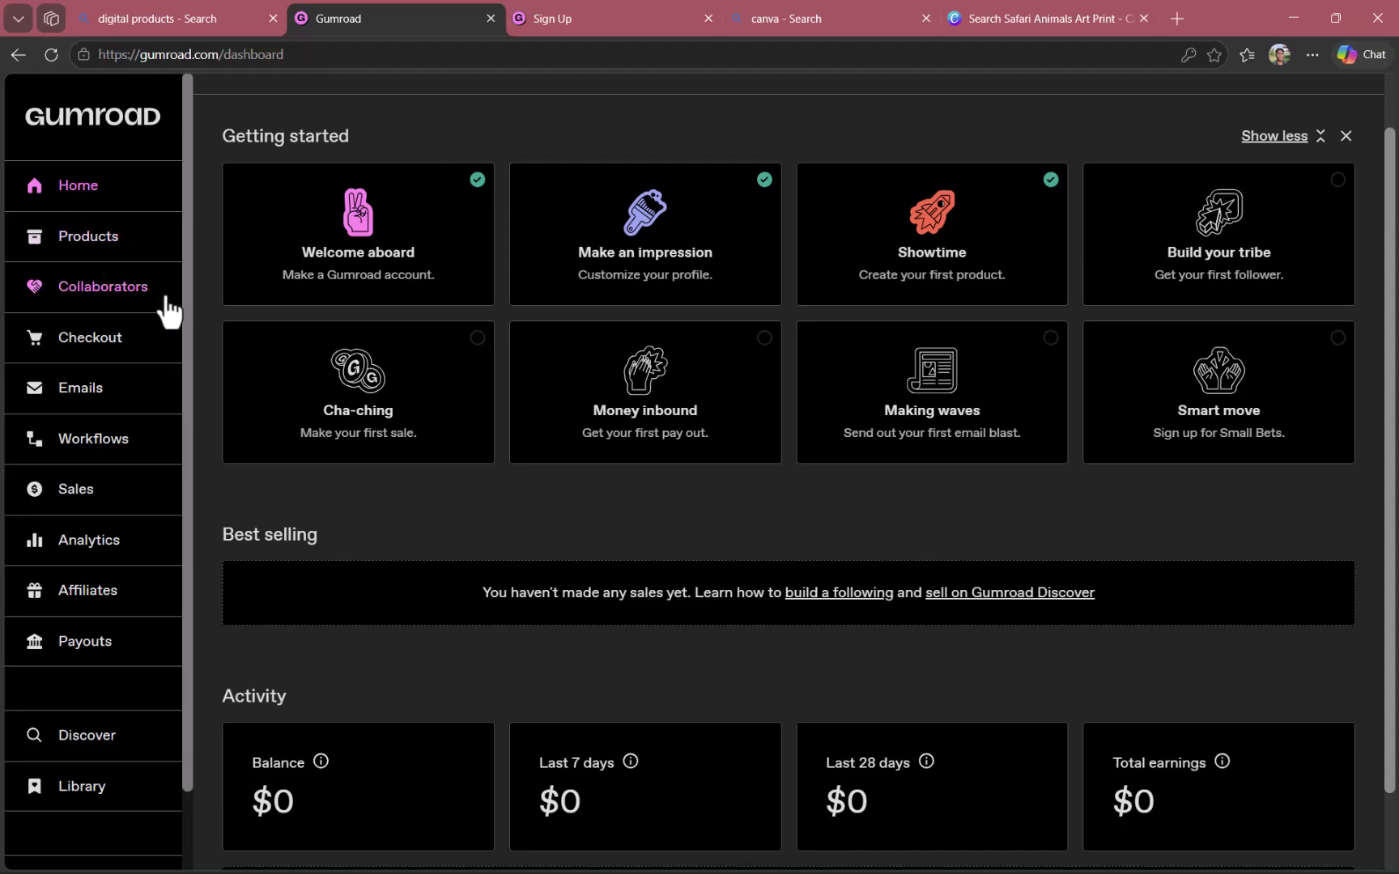
pyautogui.click(138, 263)
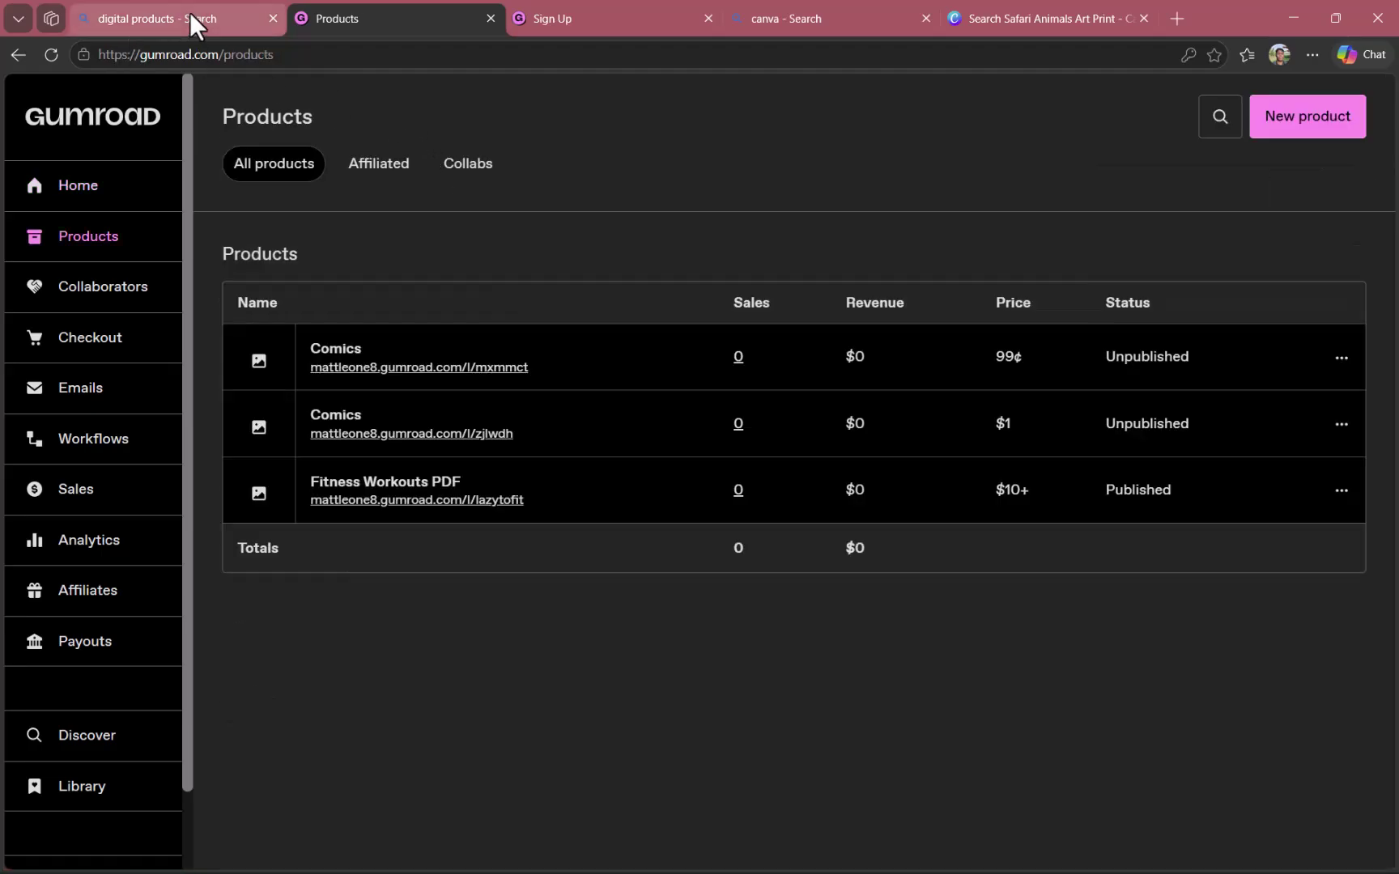
pyautogui.click(191, 14)
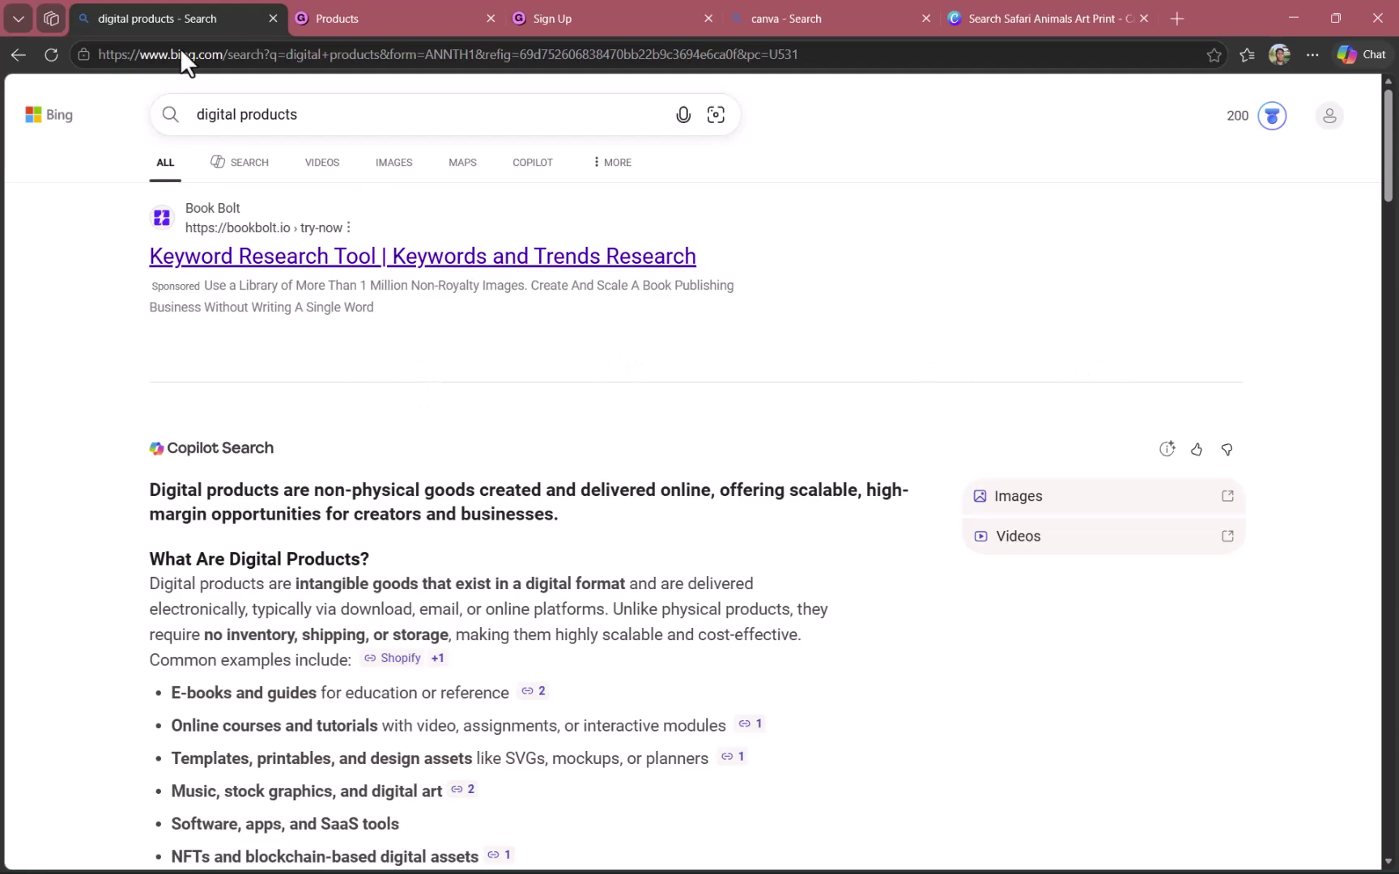
pyautogui.click(409, 15)
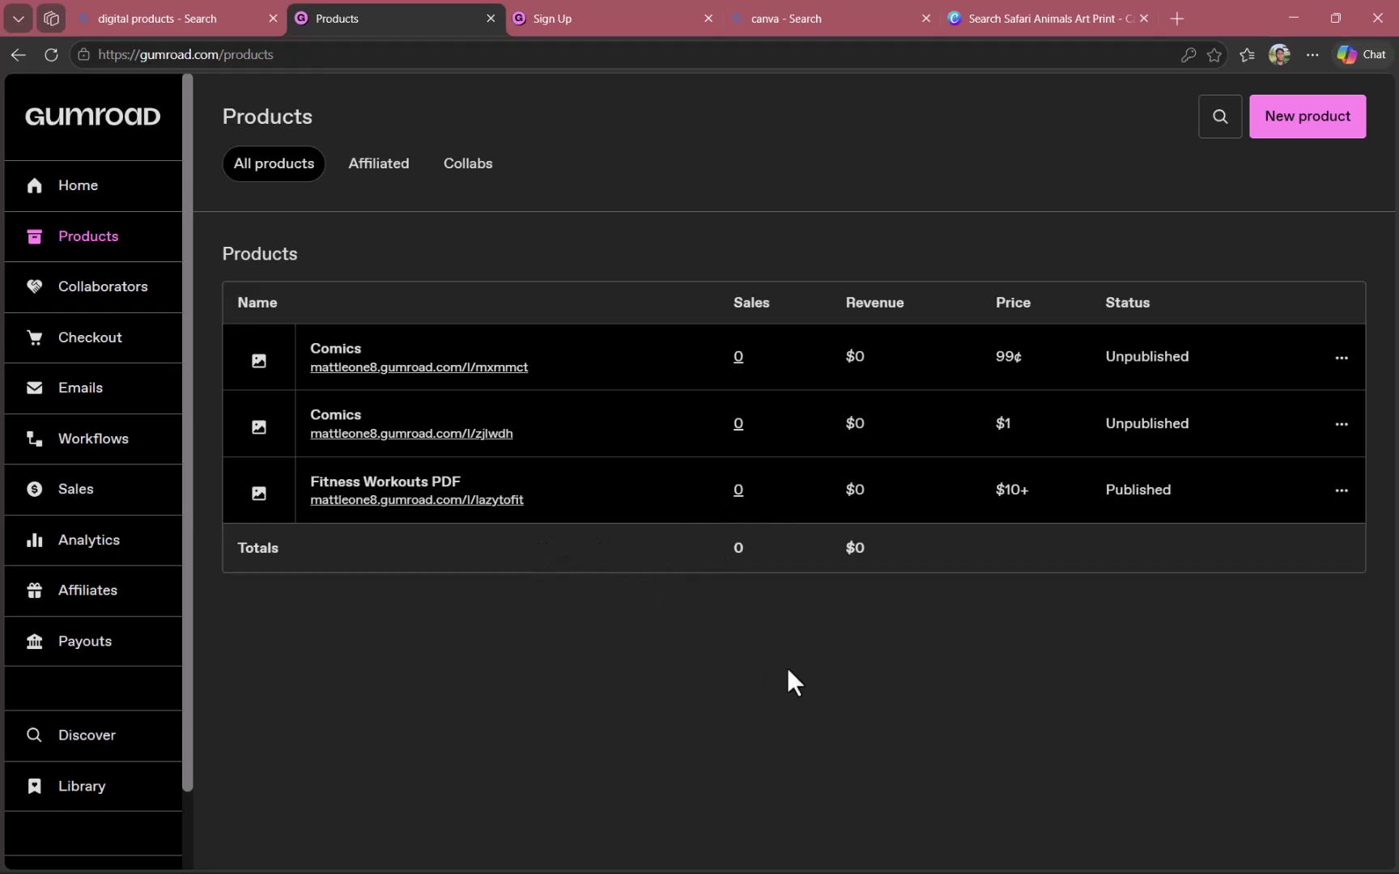
# Step: Switch to Canva's template page and search the templates for "Workout template"
pyautogui.click(776, 19)
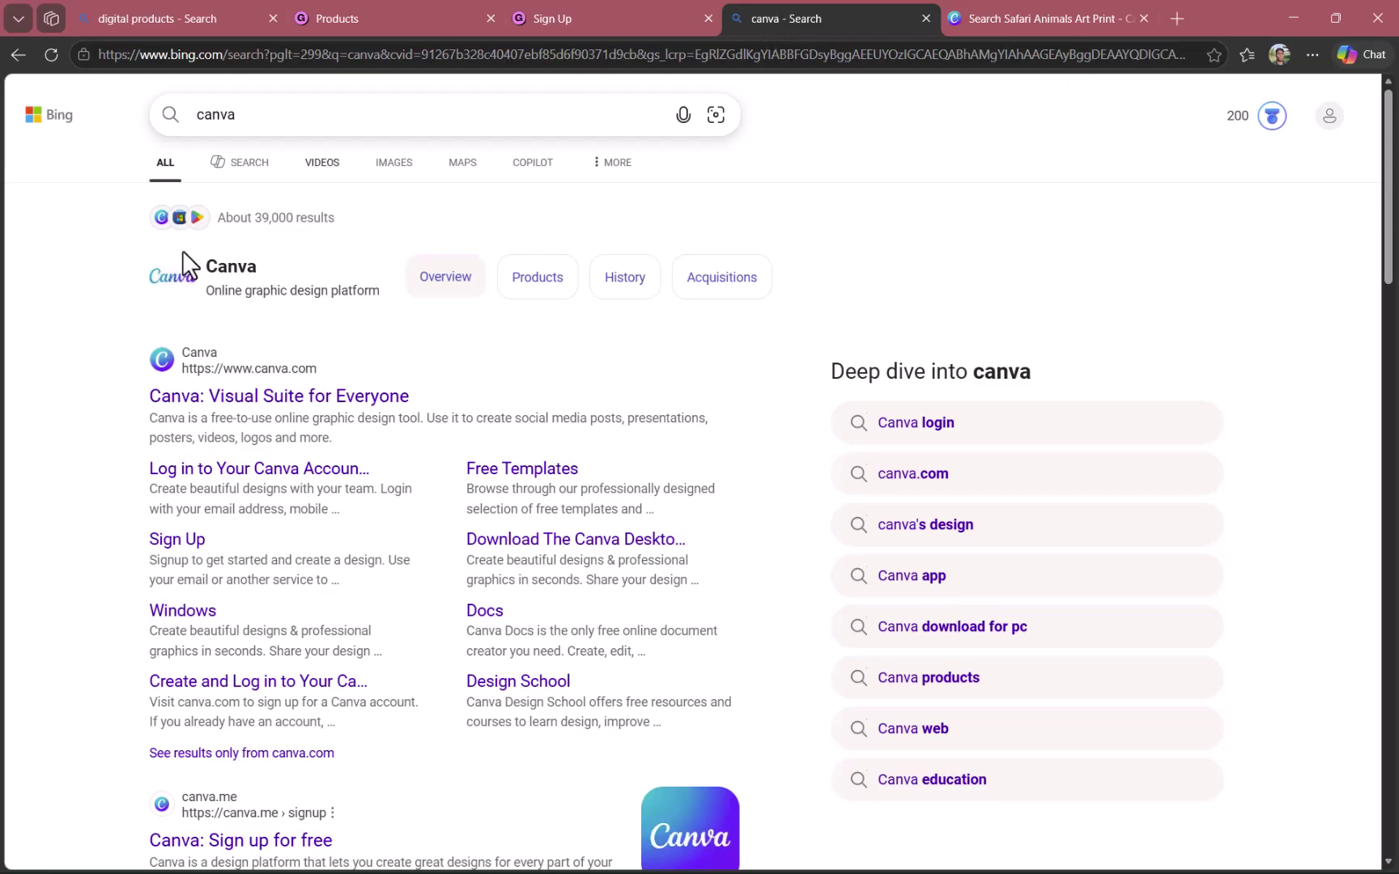
pyautogui.click(1002, 18)
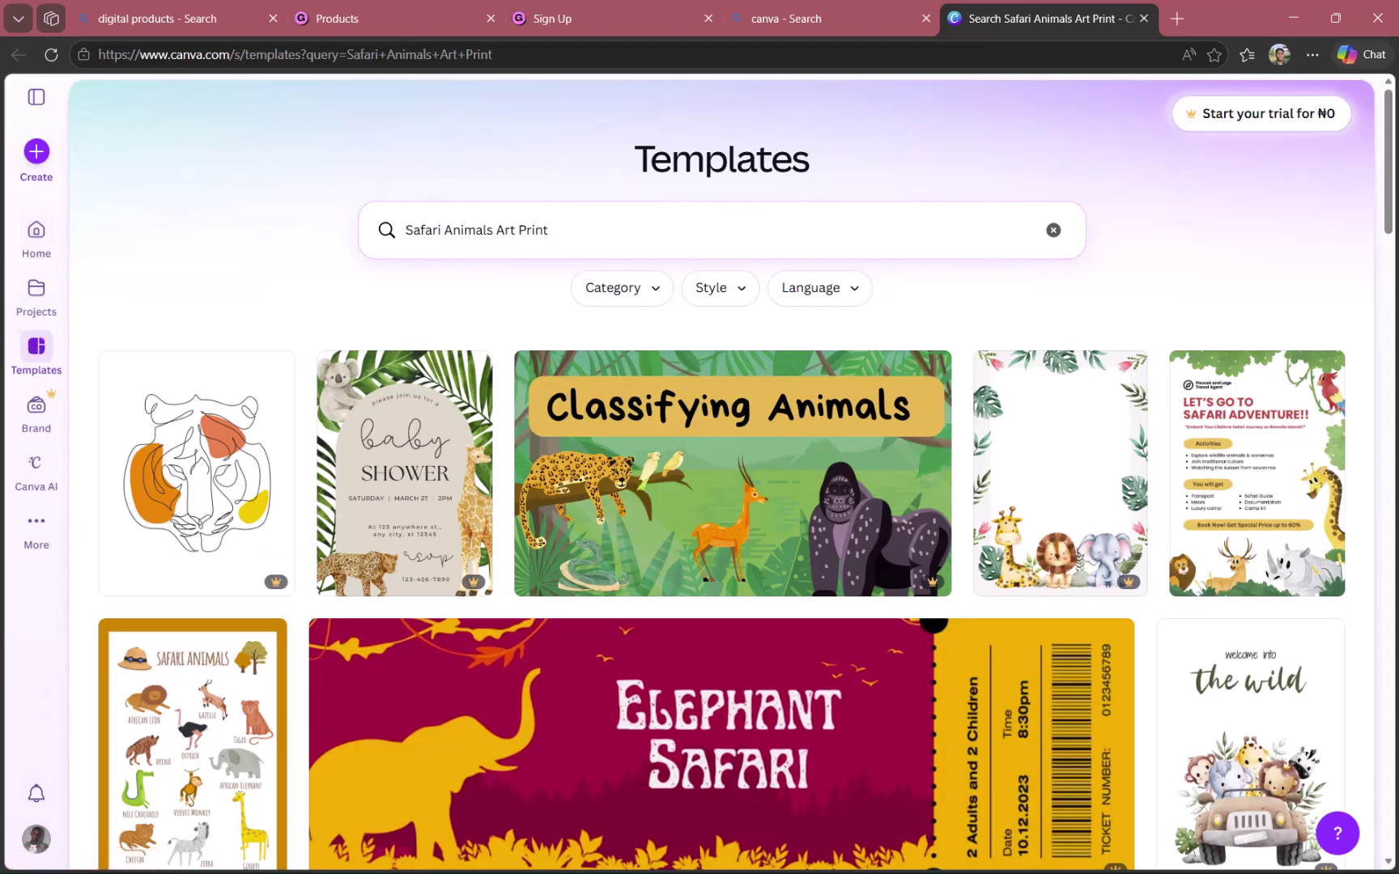
pyautogui.click(366, 247)
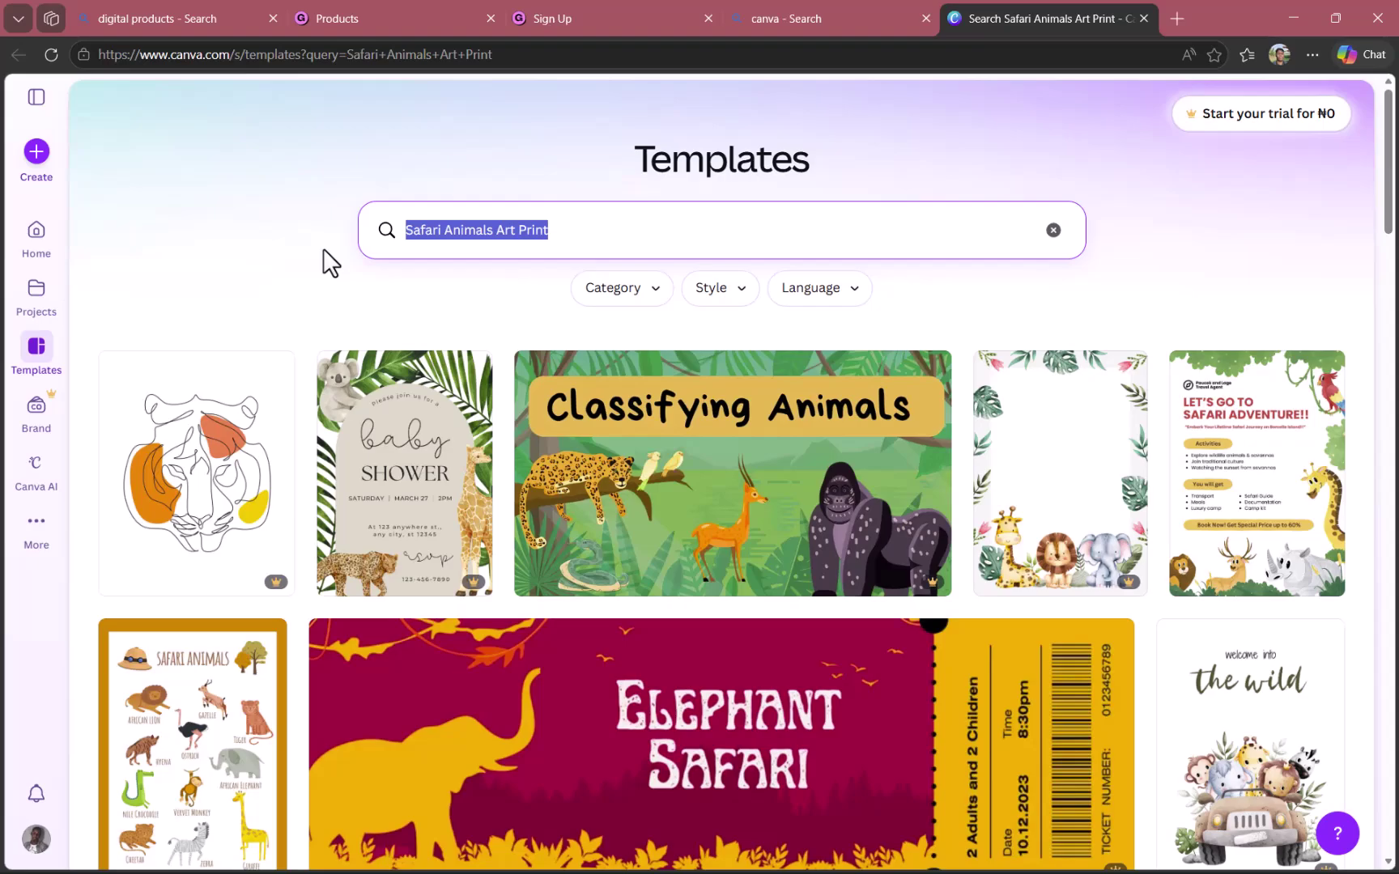
pyautogui.write('W')
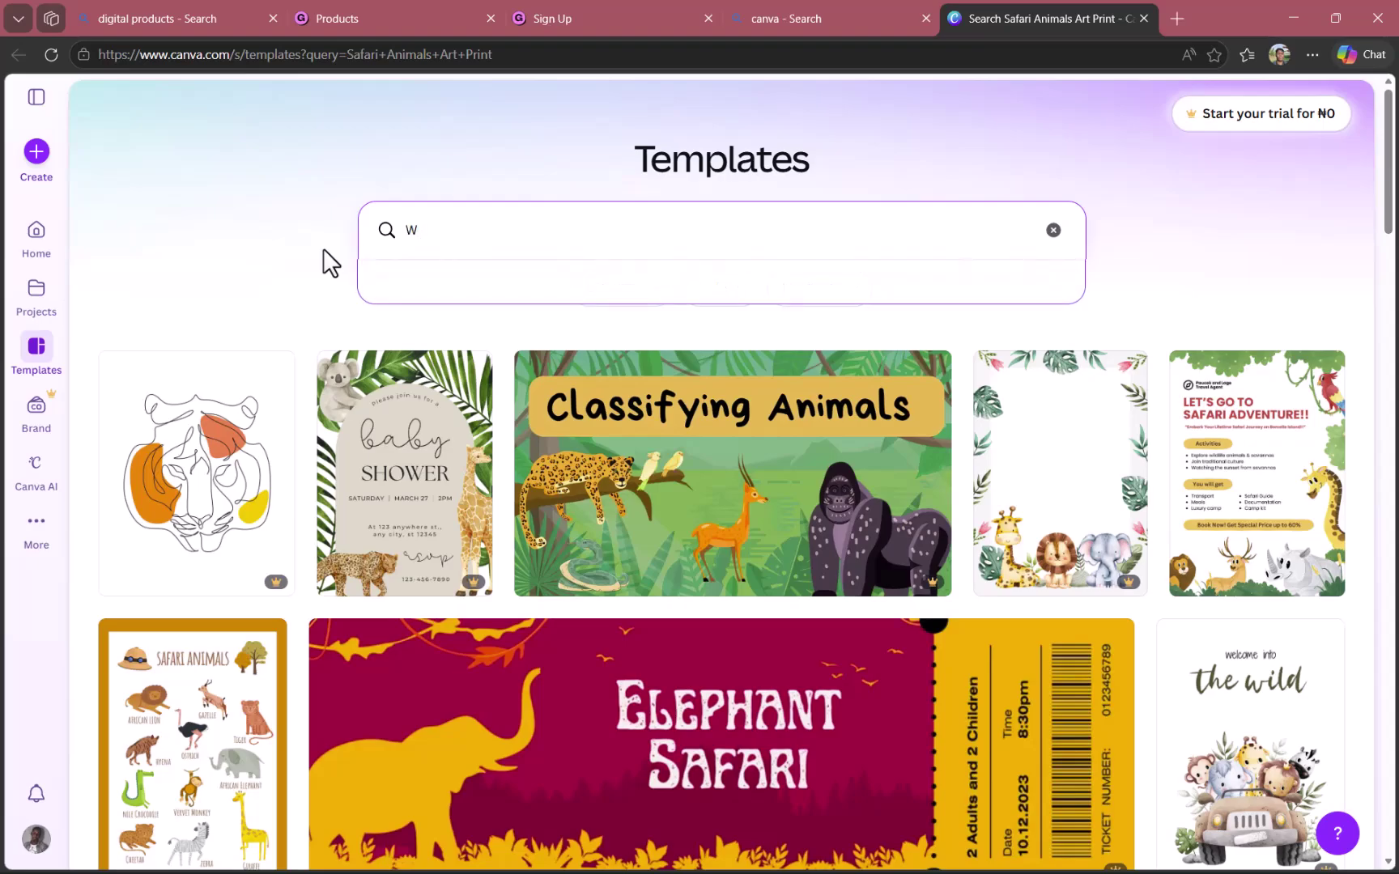
pyautogui.write('orkouts')
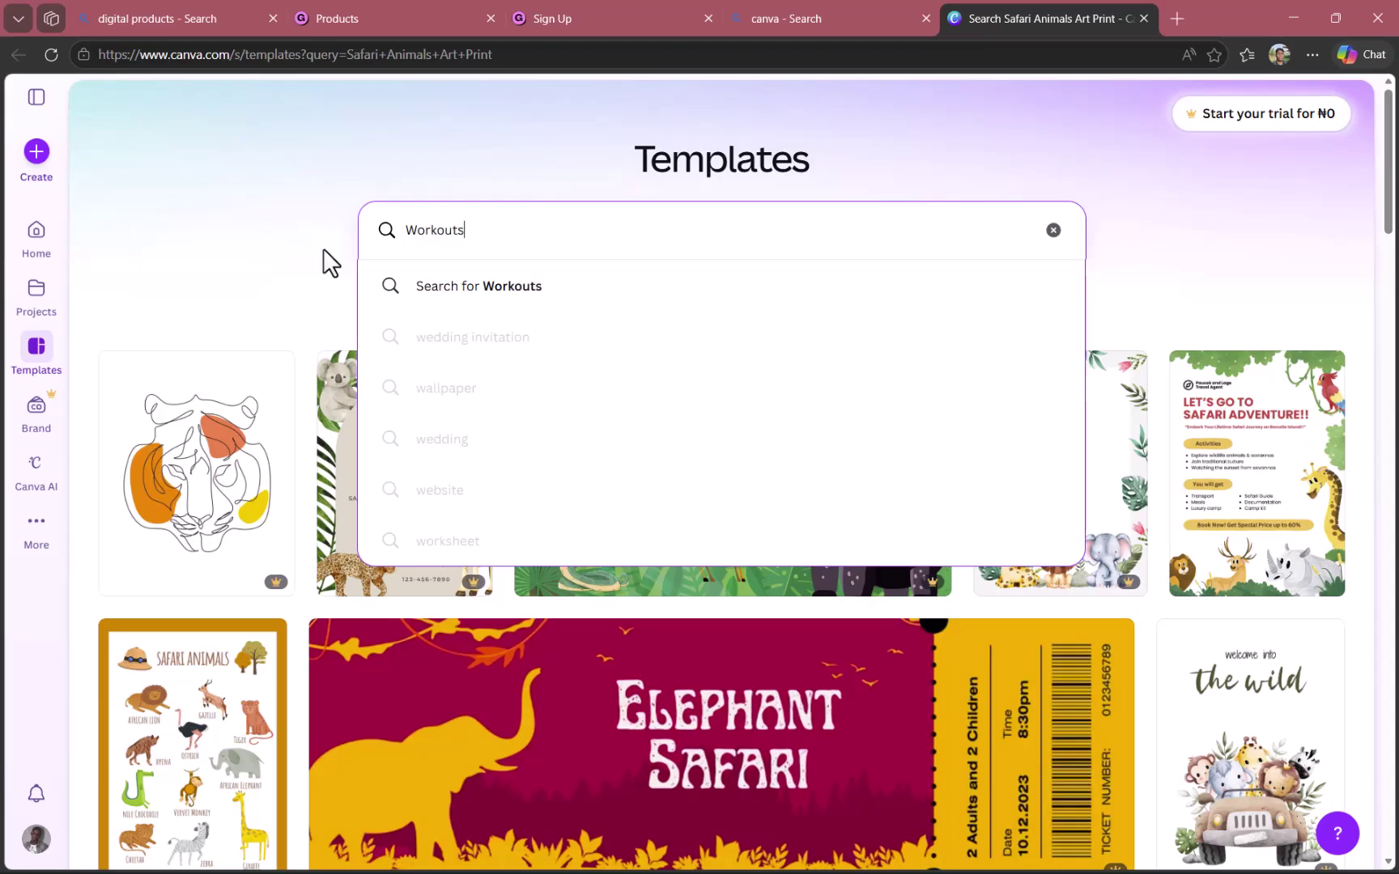
pyautogui.press('BackSpace')
pyautogui.write('template')
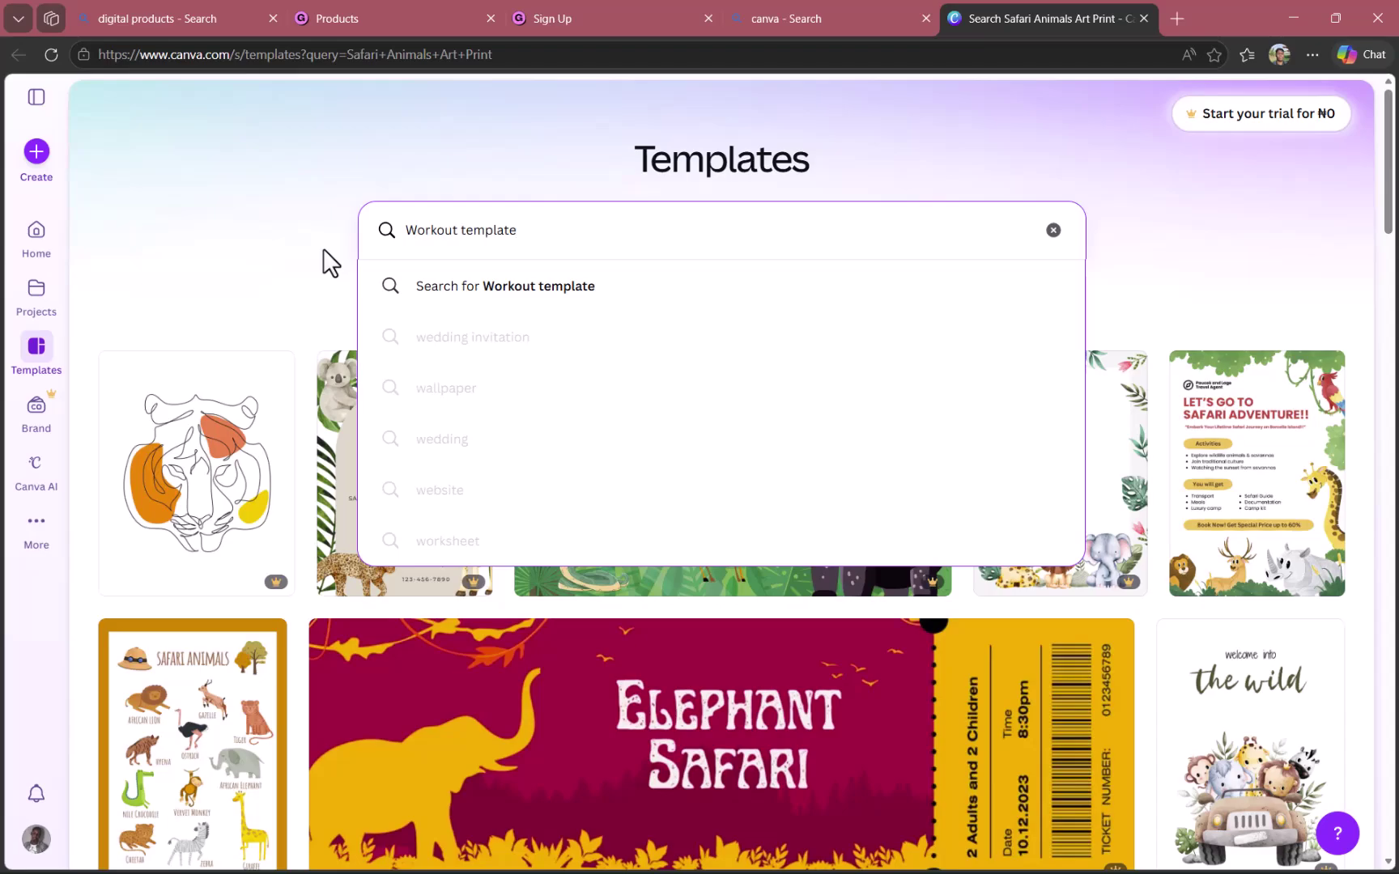
pyautogui.press('Return')
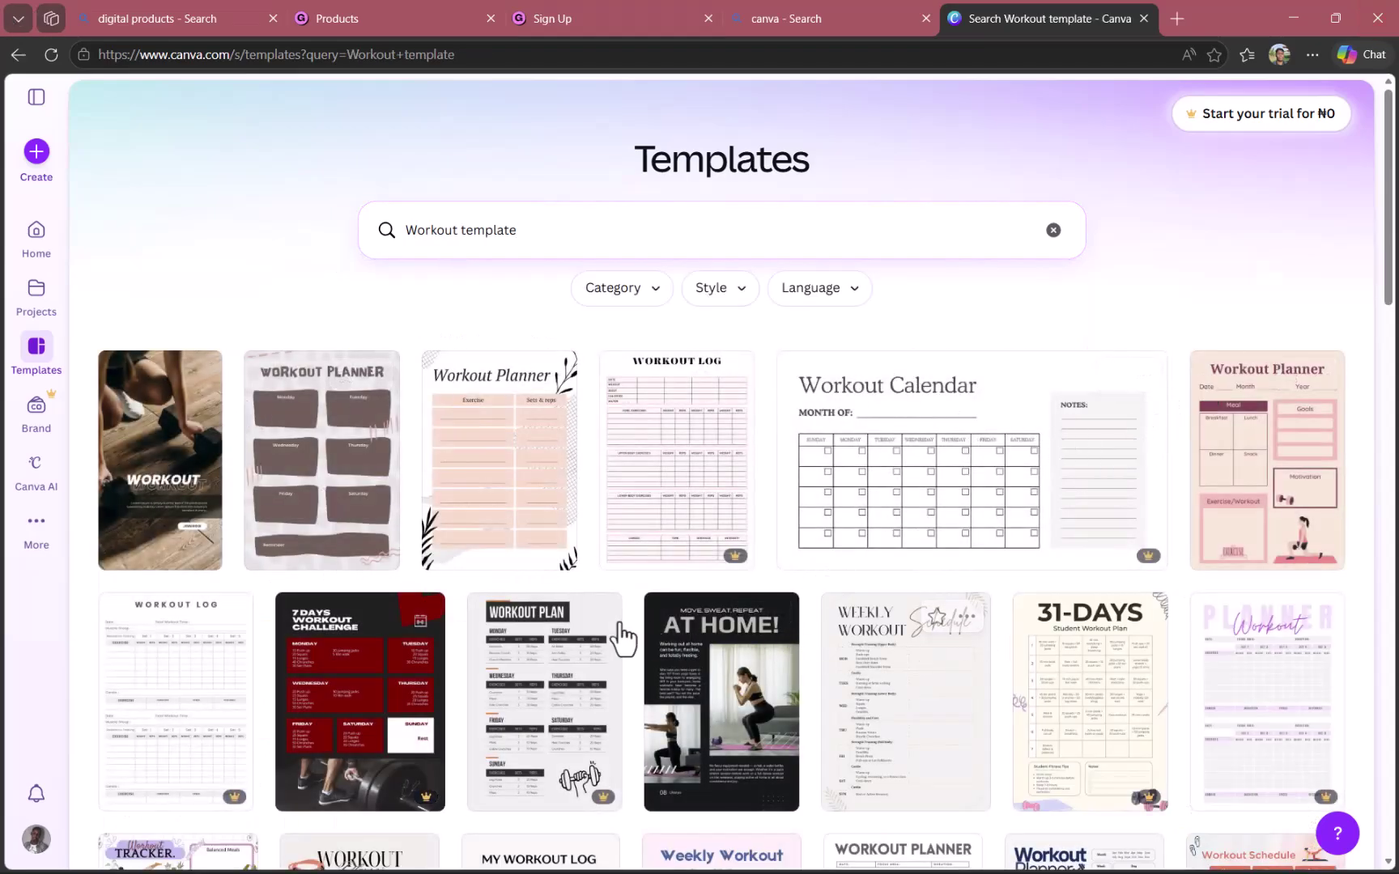
# Step: Browse the workout templates and open the Brown Modern Workout Storyboard for customizing
pyautogui.scroll(-3, 576, 634)
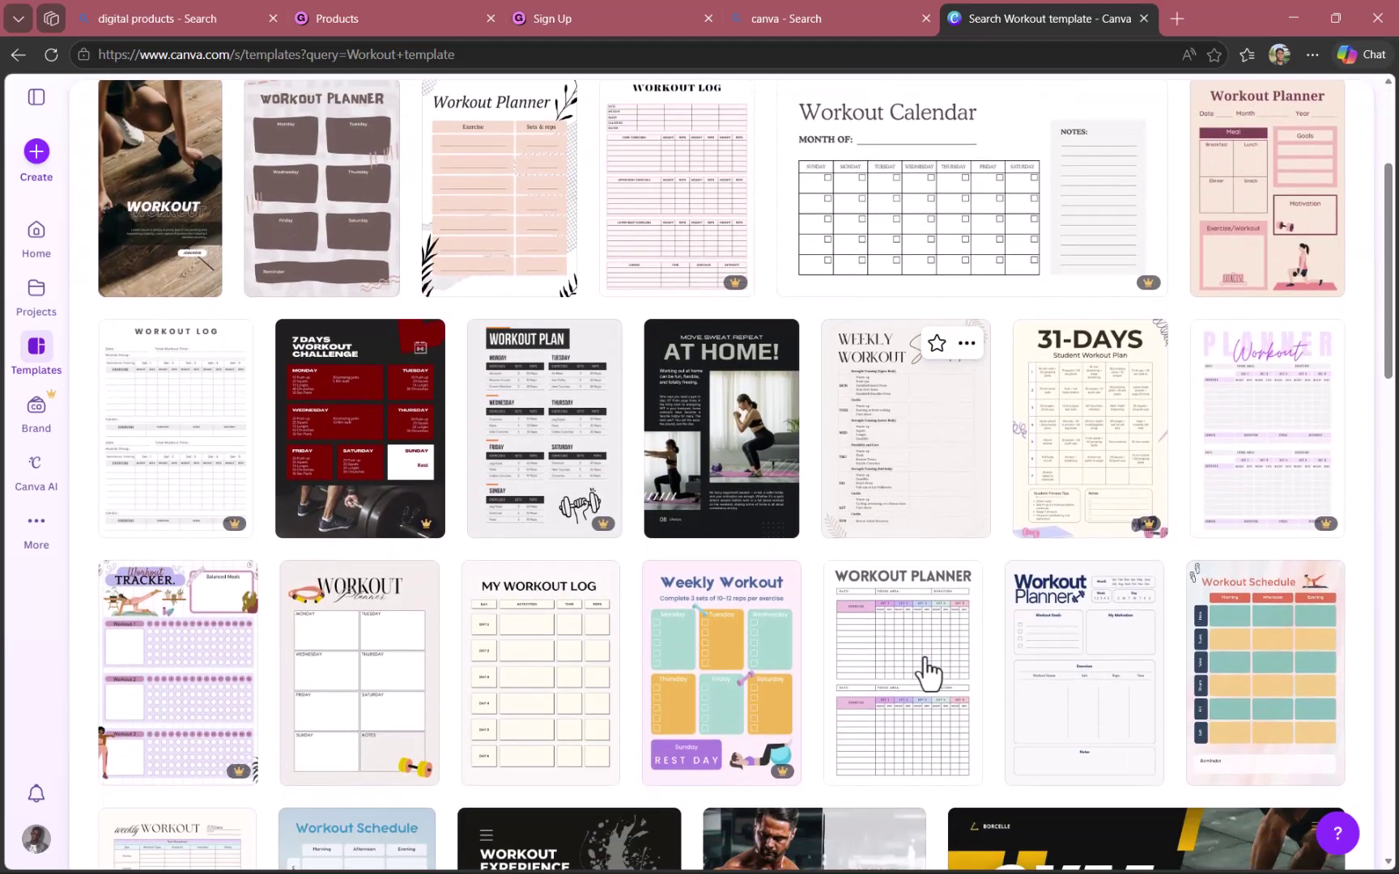
pyautogui.scroll(-3, 927, 671)
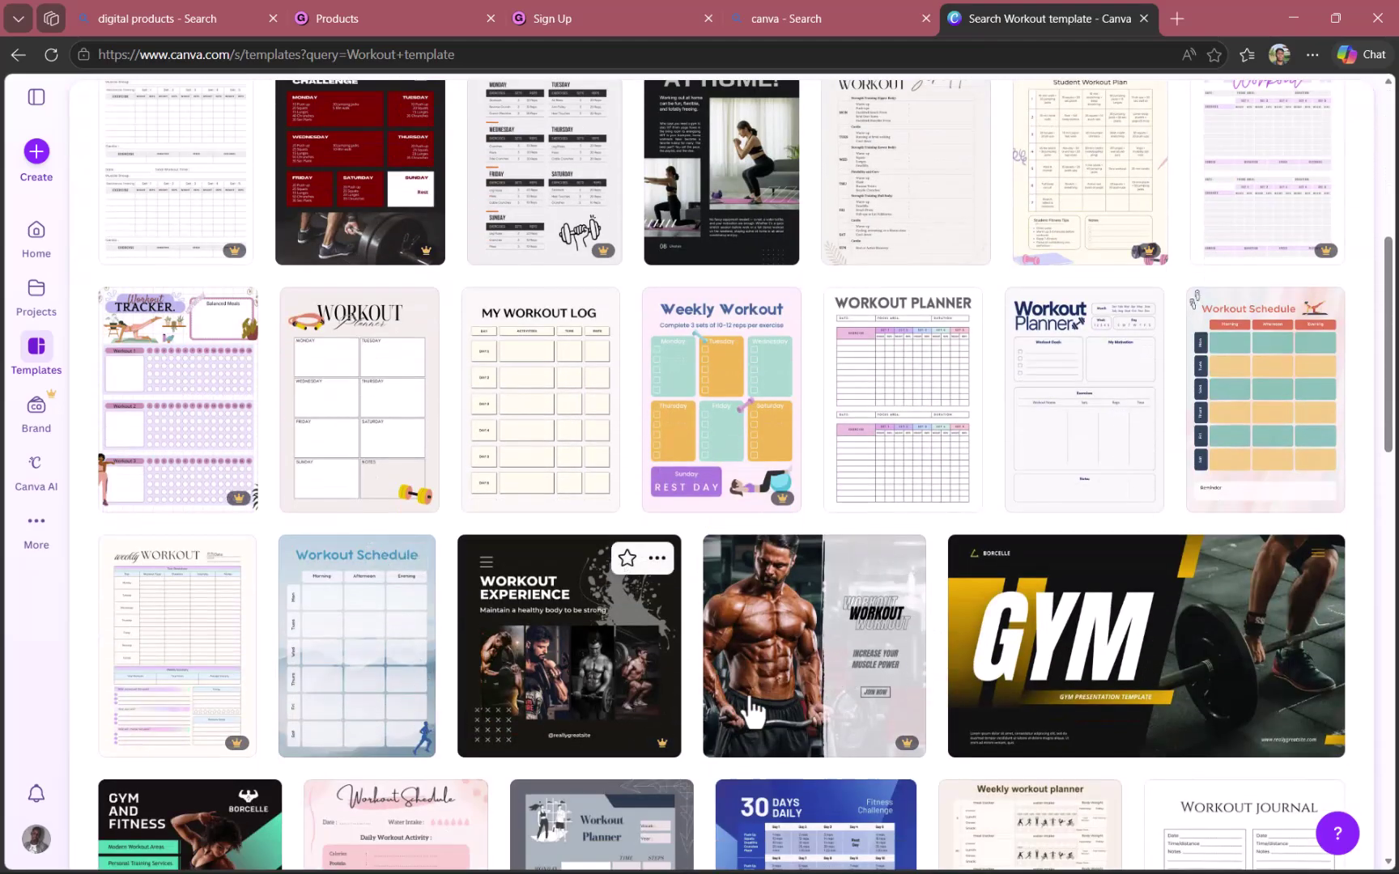
pyautogui.scroll(1, 656, 745)
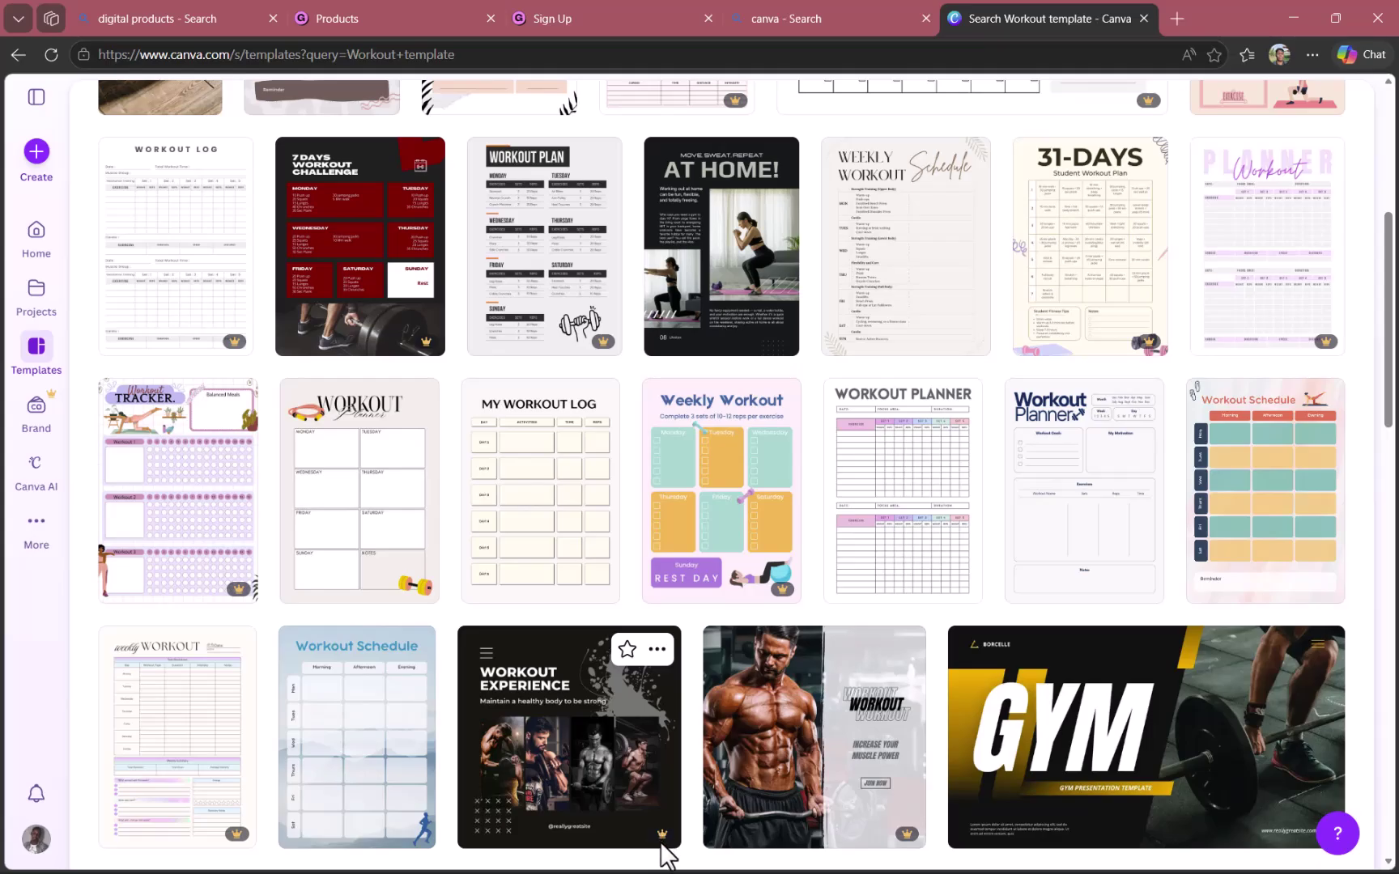
pyautogui.moveTo(663, 842)
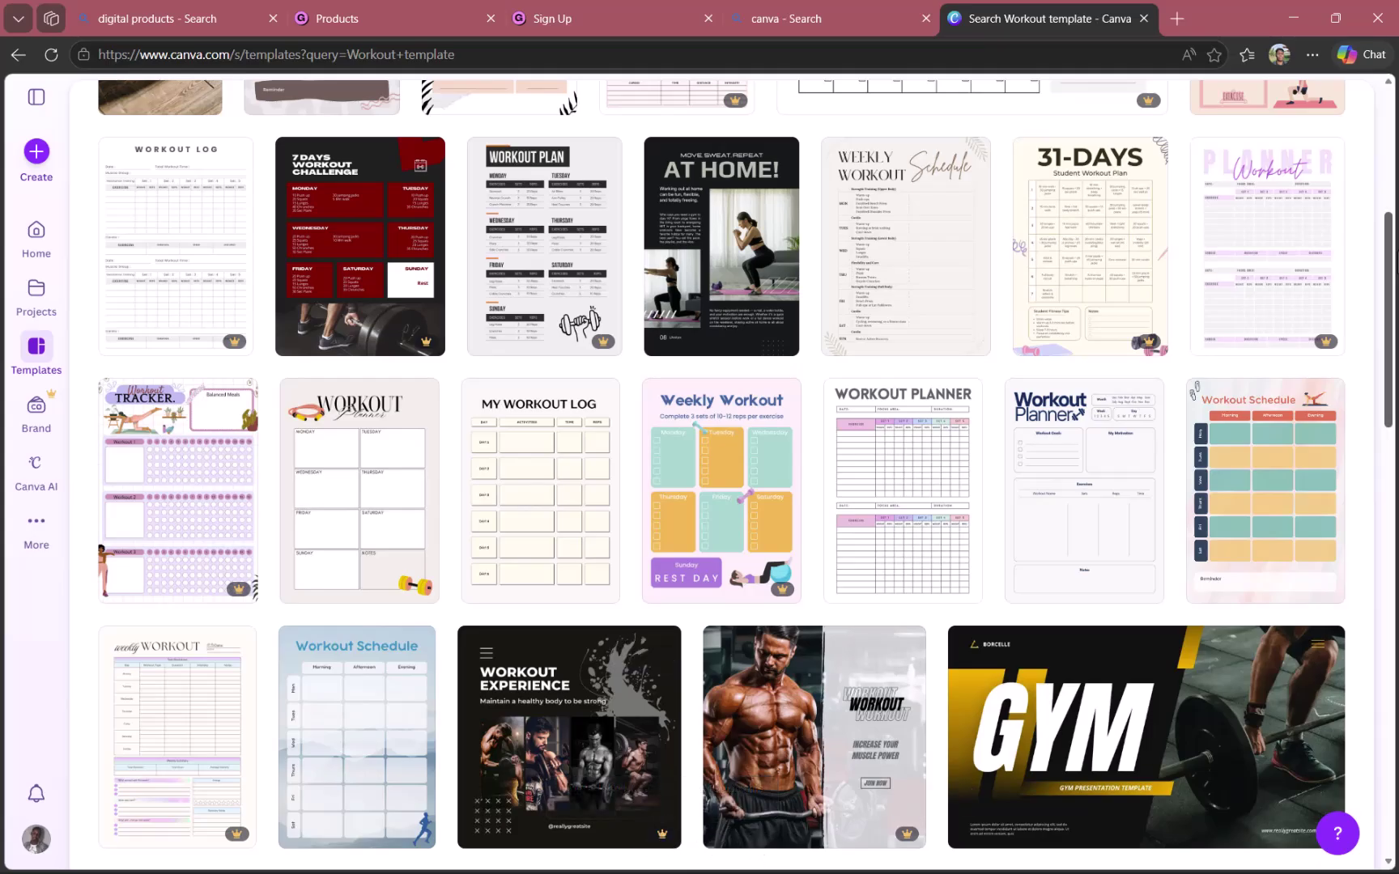
pyautogui.scroll(-5, 1390, 441)
pyautogui.scroll(-8, 1390, 442)
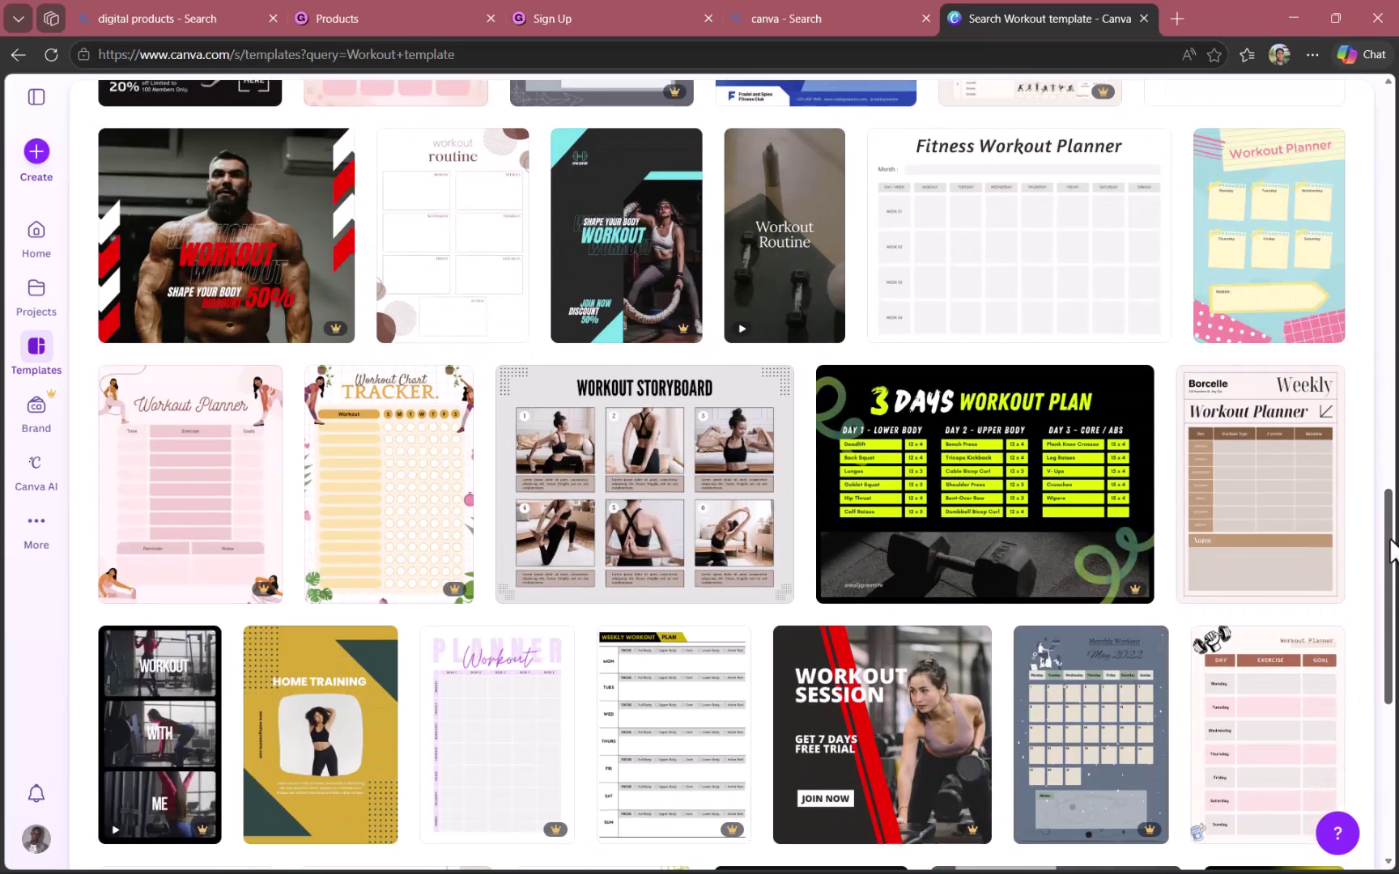
pyautogui.scroll(2, 1392, 502)
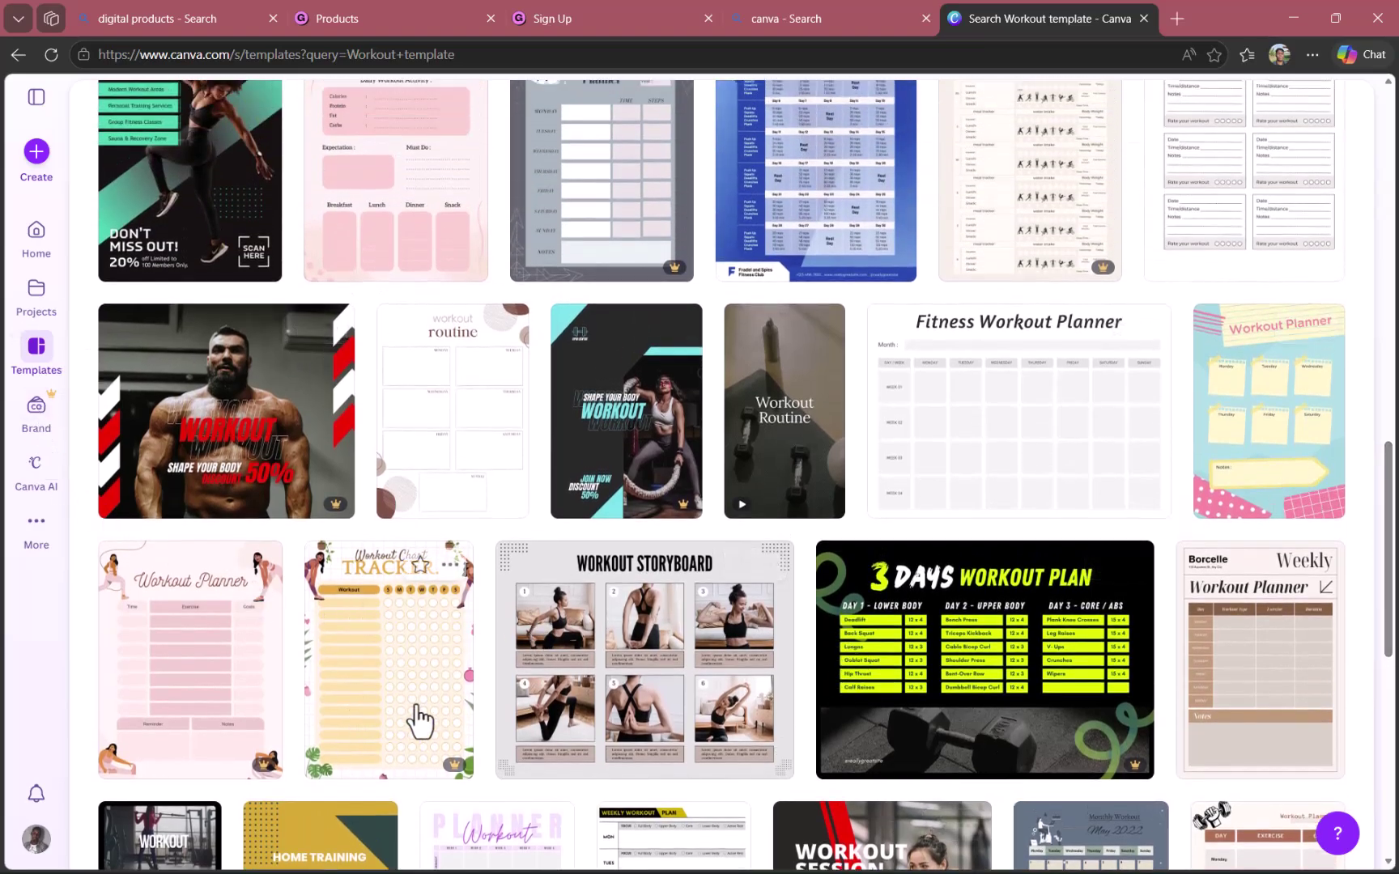
pyautogui.click(555, 666)
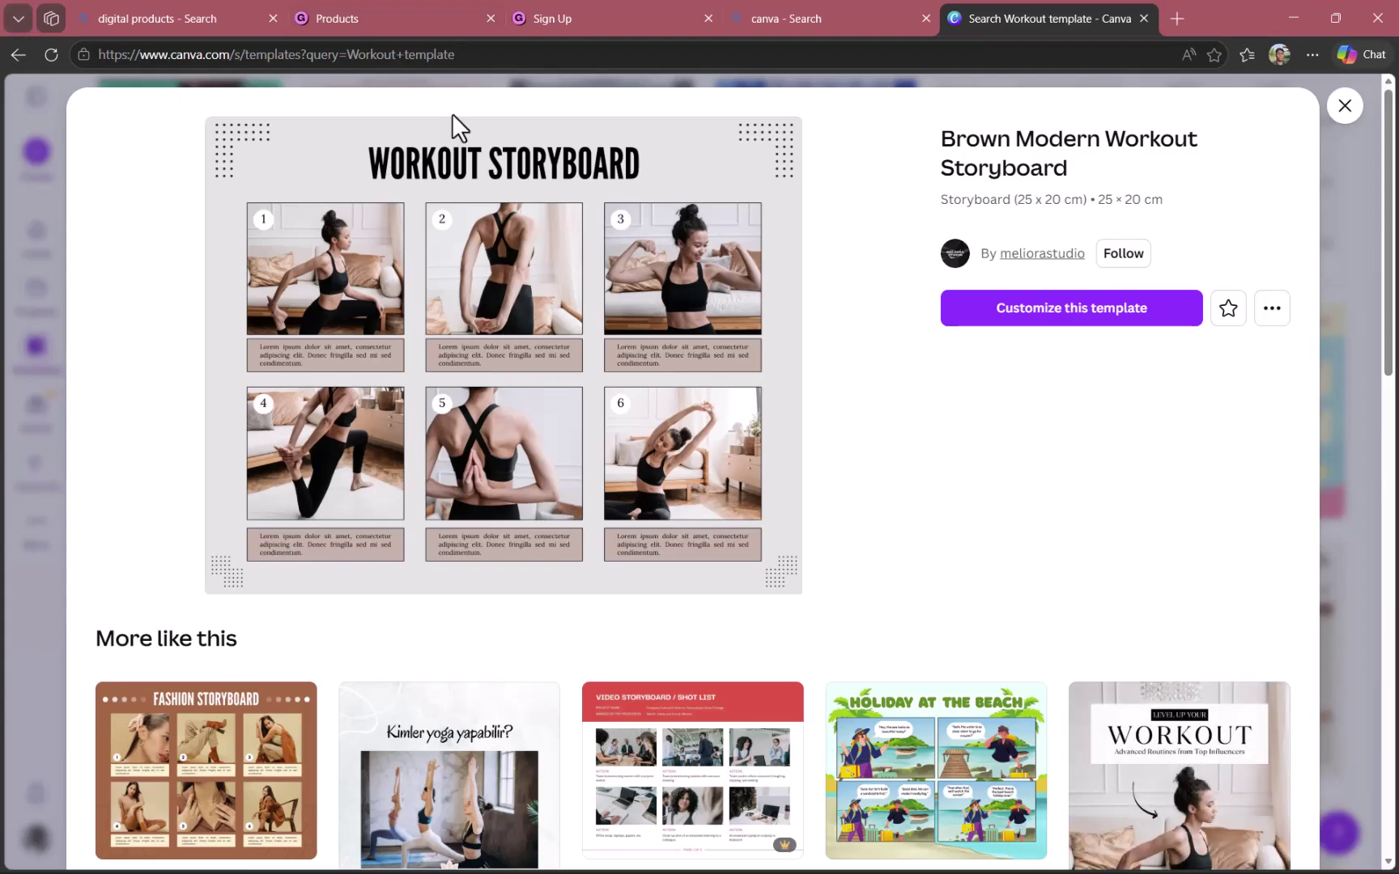
pyautogui.click(1115, 316)
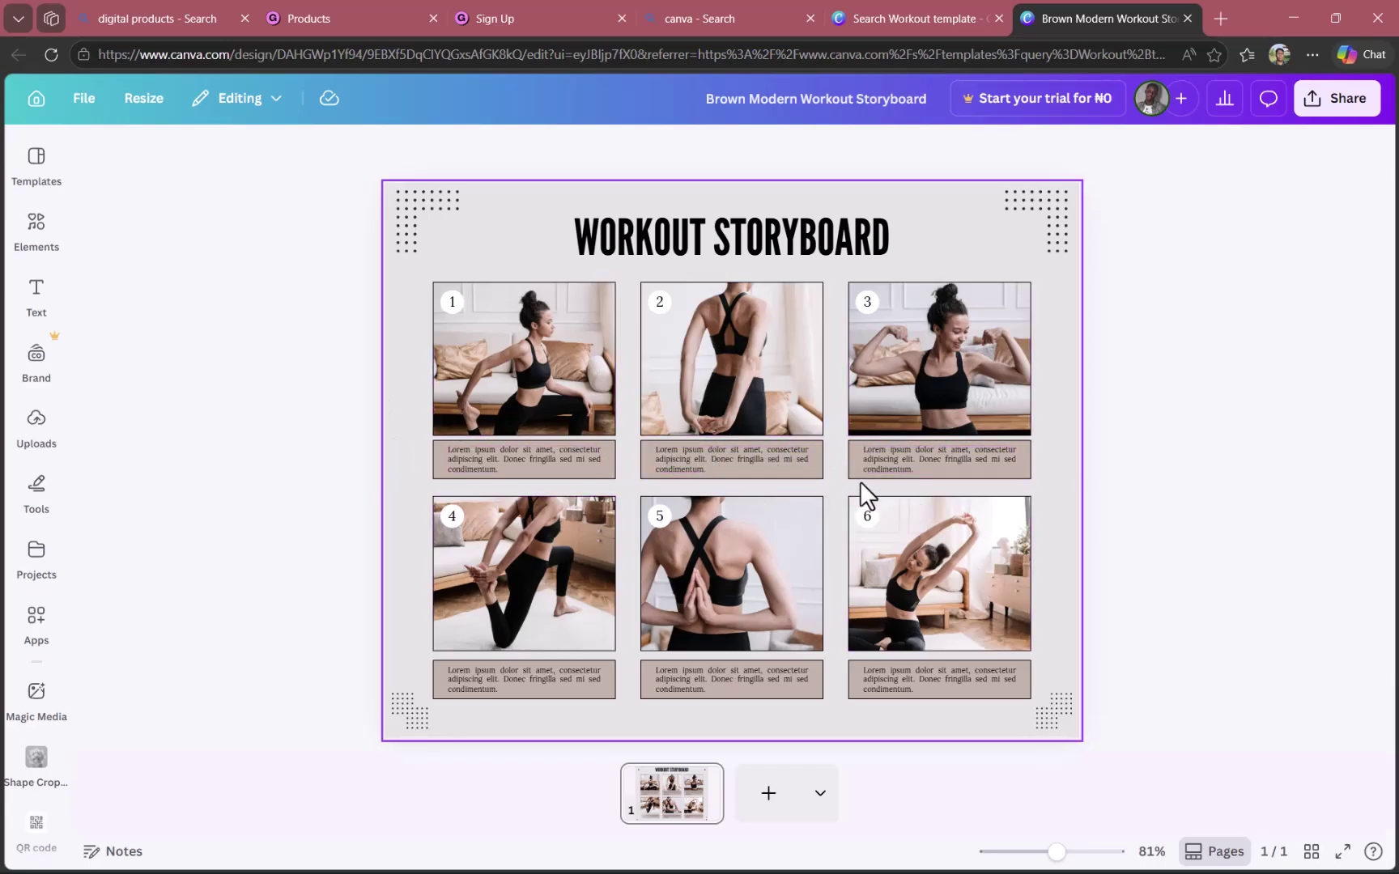
# Step: Try several background colours on the storyboard page and settle on the light brown from the second photo's colours
pyautogui.click(550, 274)
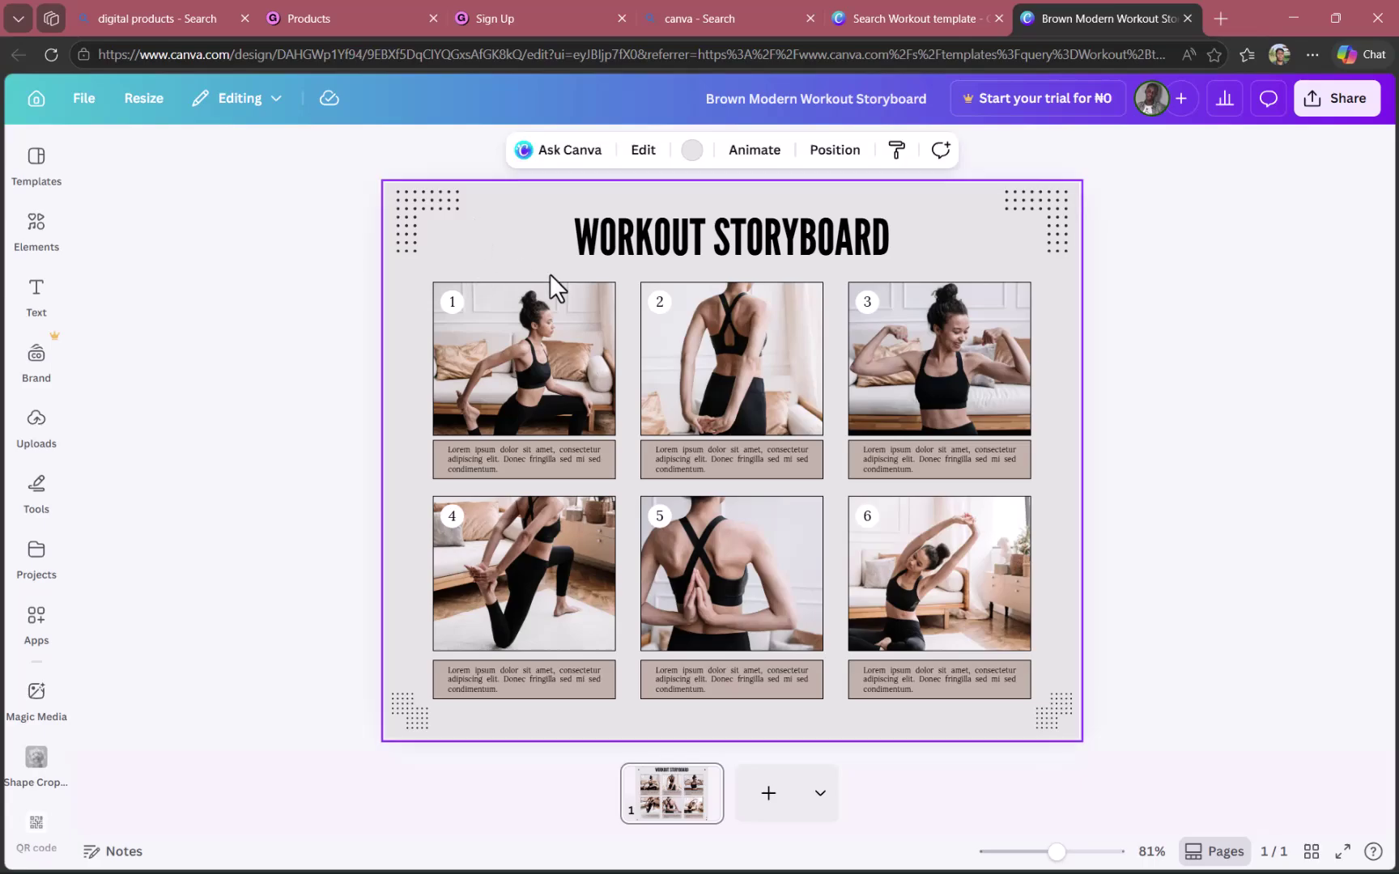
pyautogui.click(690, 152)
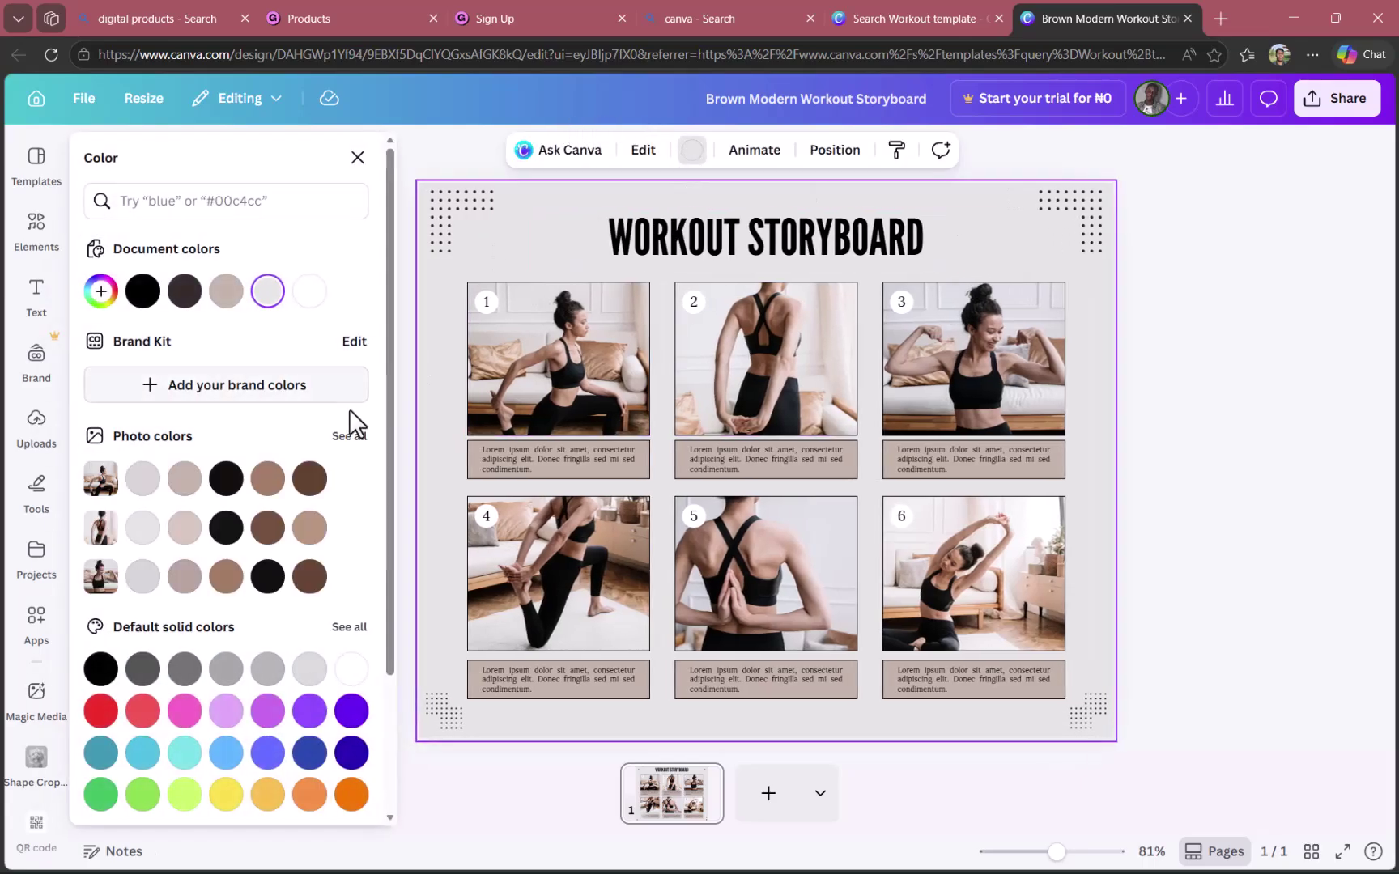
pyautogui.click(226, 577)
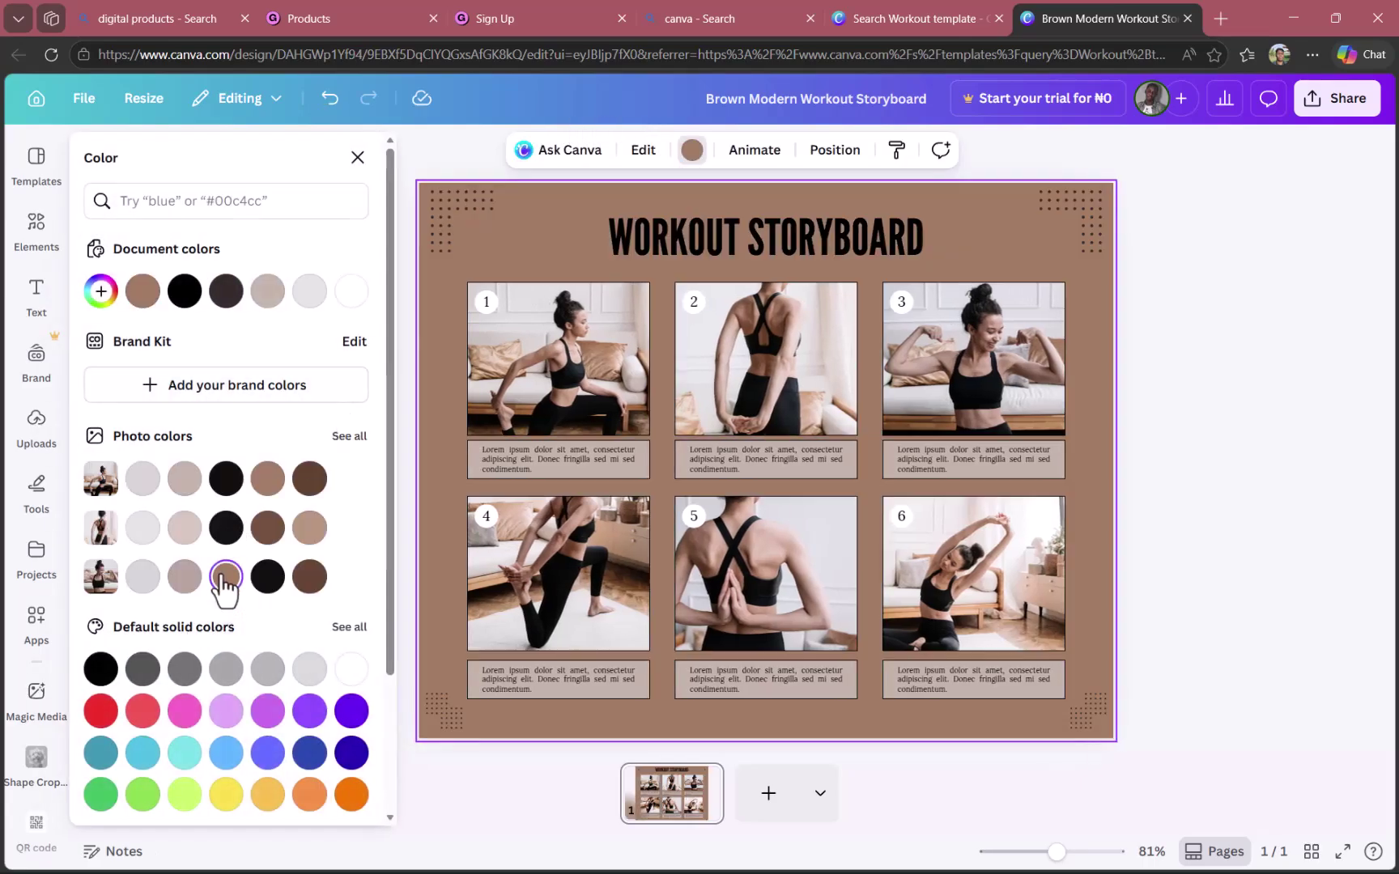
pyautogui.click(269, 713)
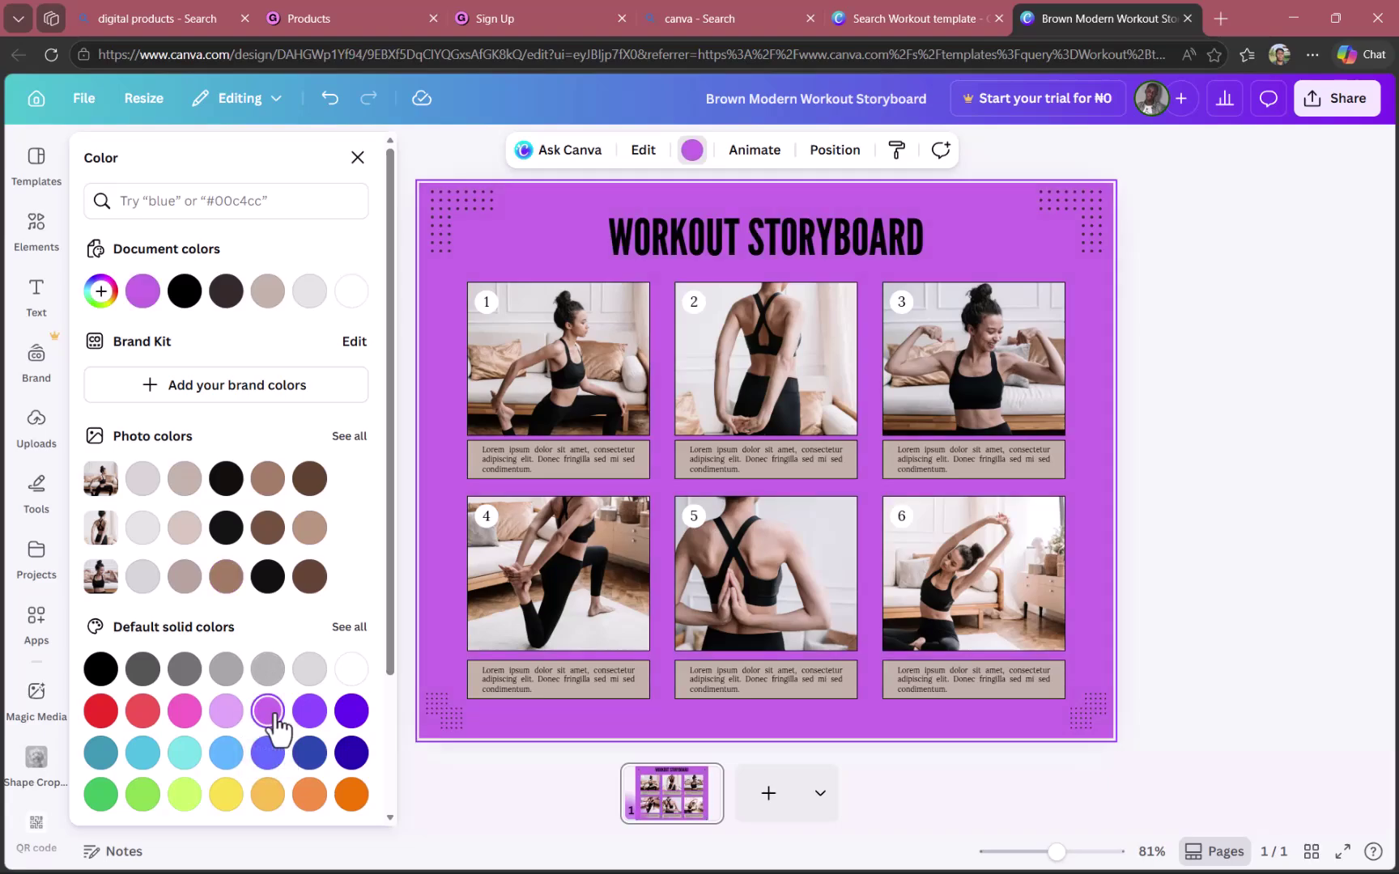
pyautogui.click(348, 668)
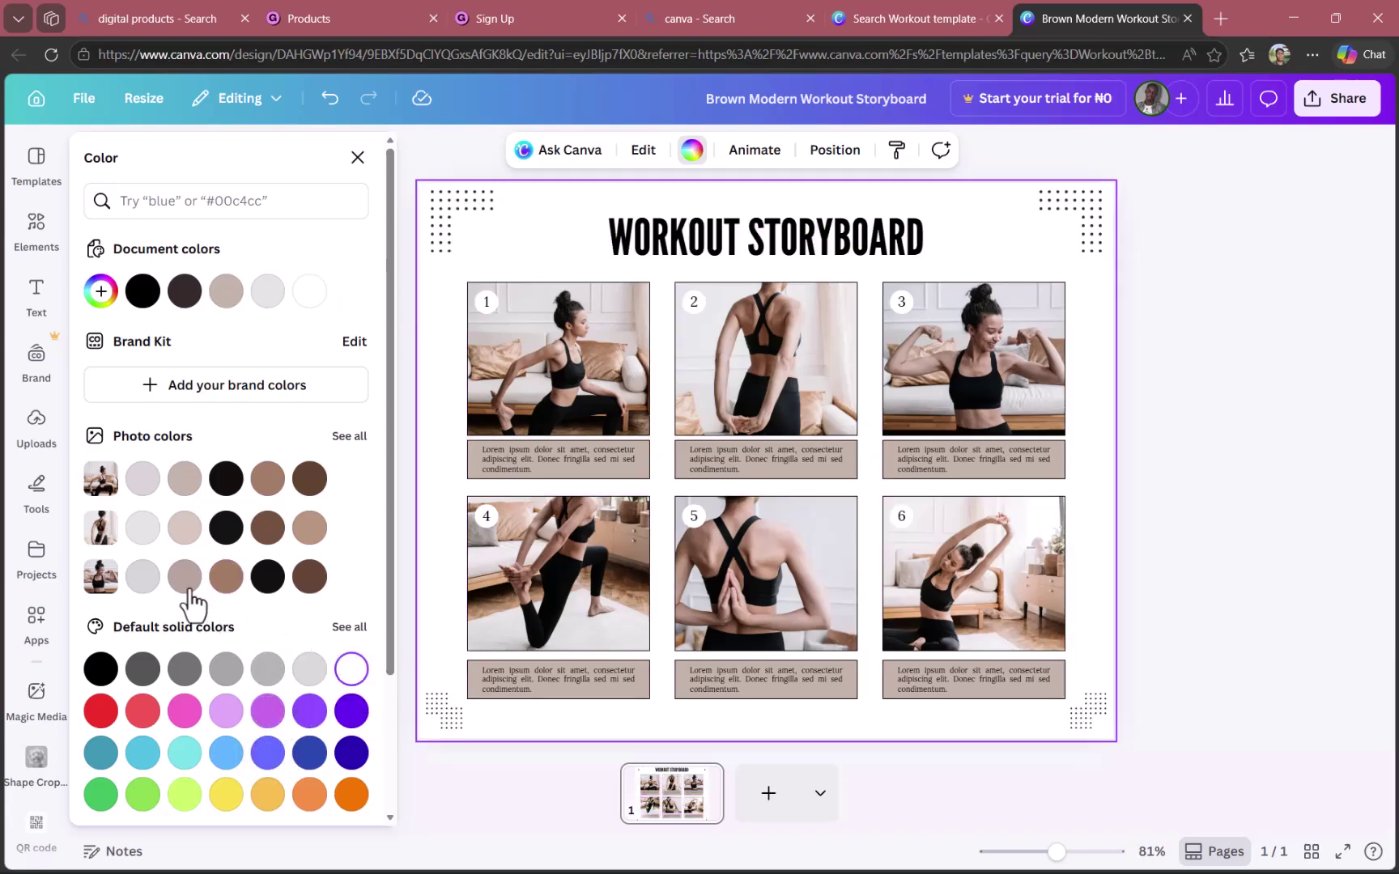
pyautogui.click(142, 577)
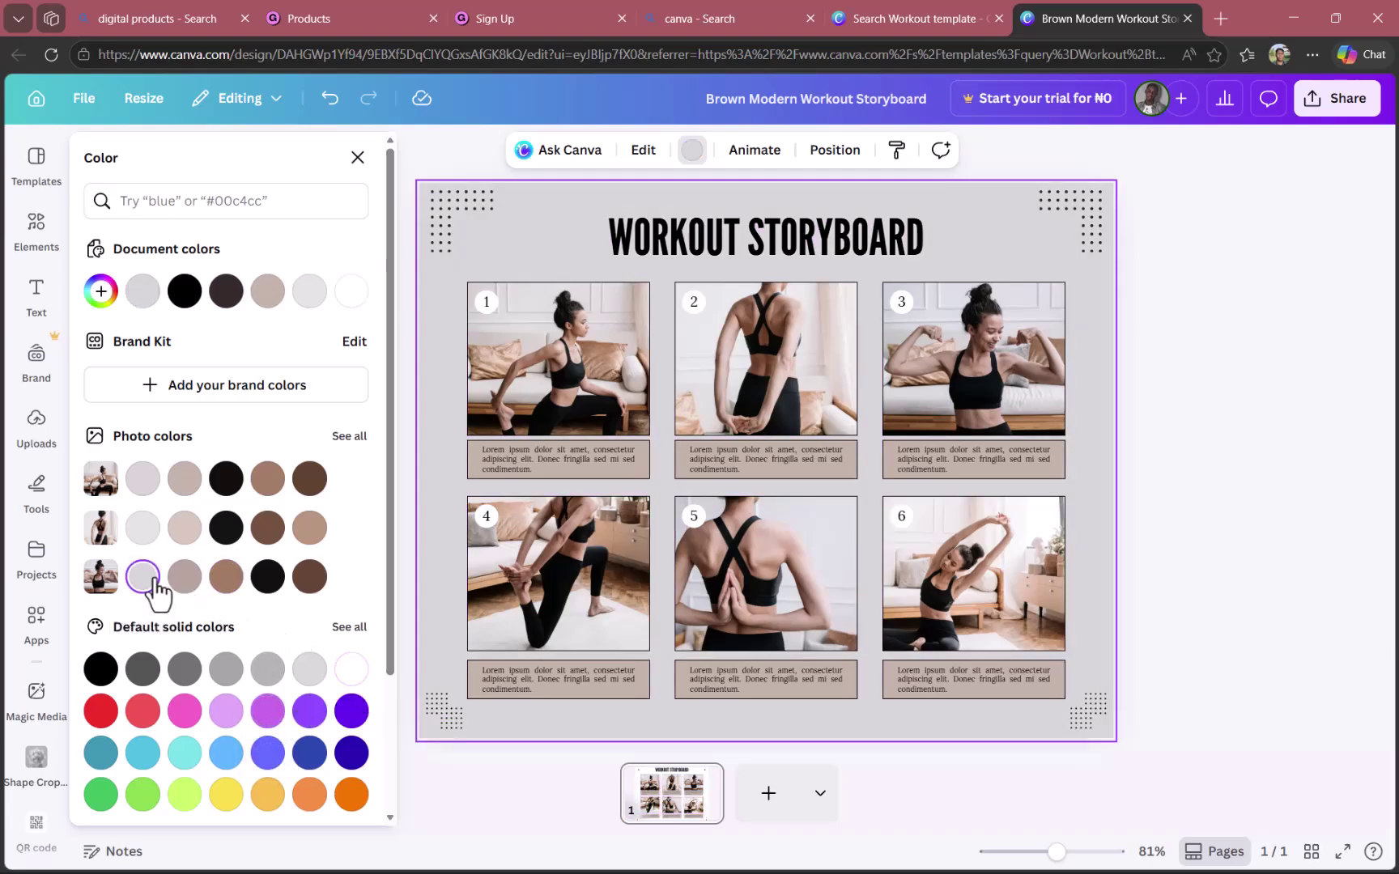
pyautogui.click(270, 577)
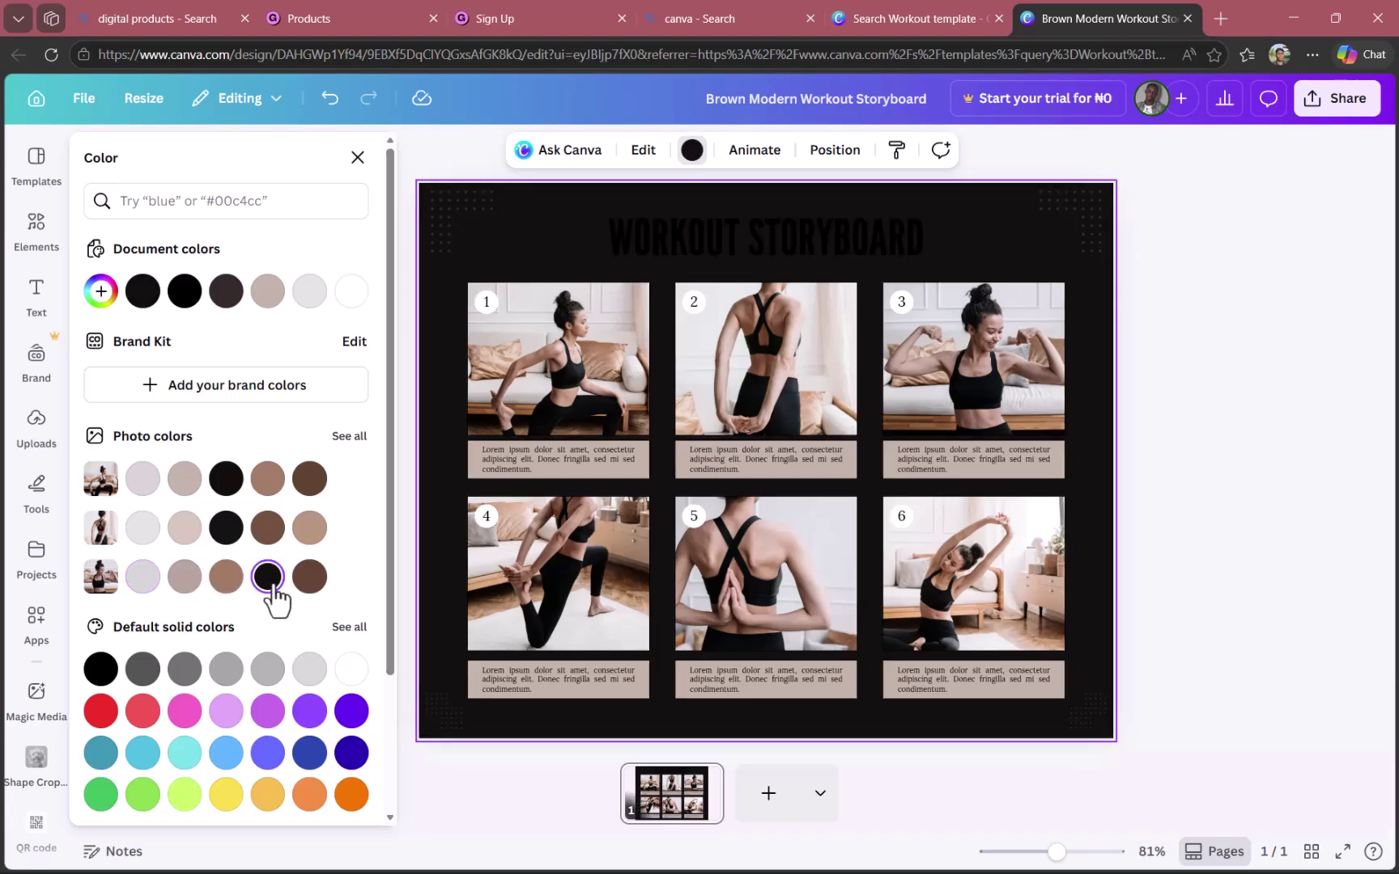
pyautogui.click(308, 539)
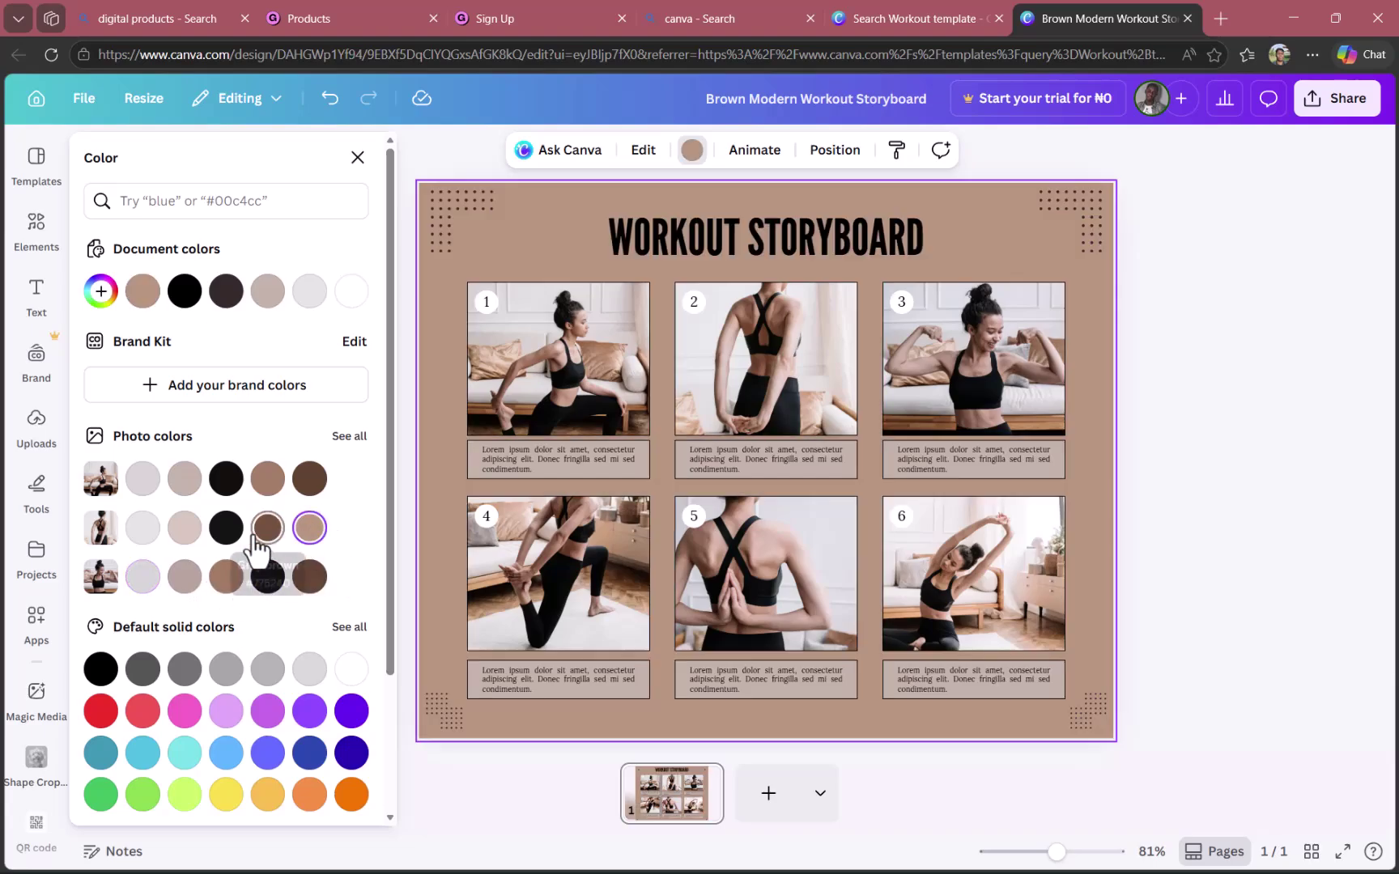
pyautogui.click(267, 530)
pyautogui.click(309, 527)
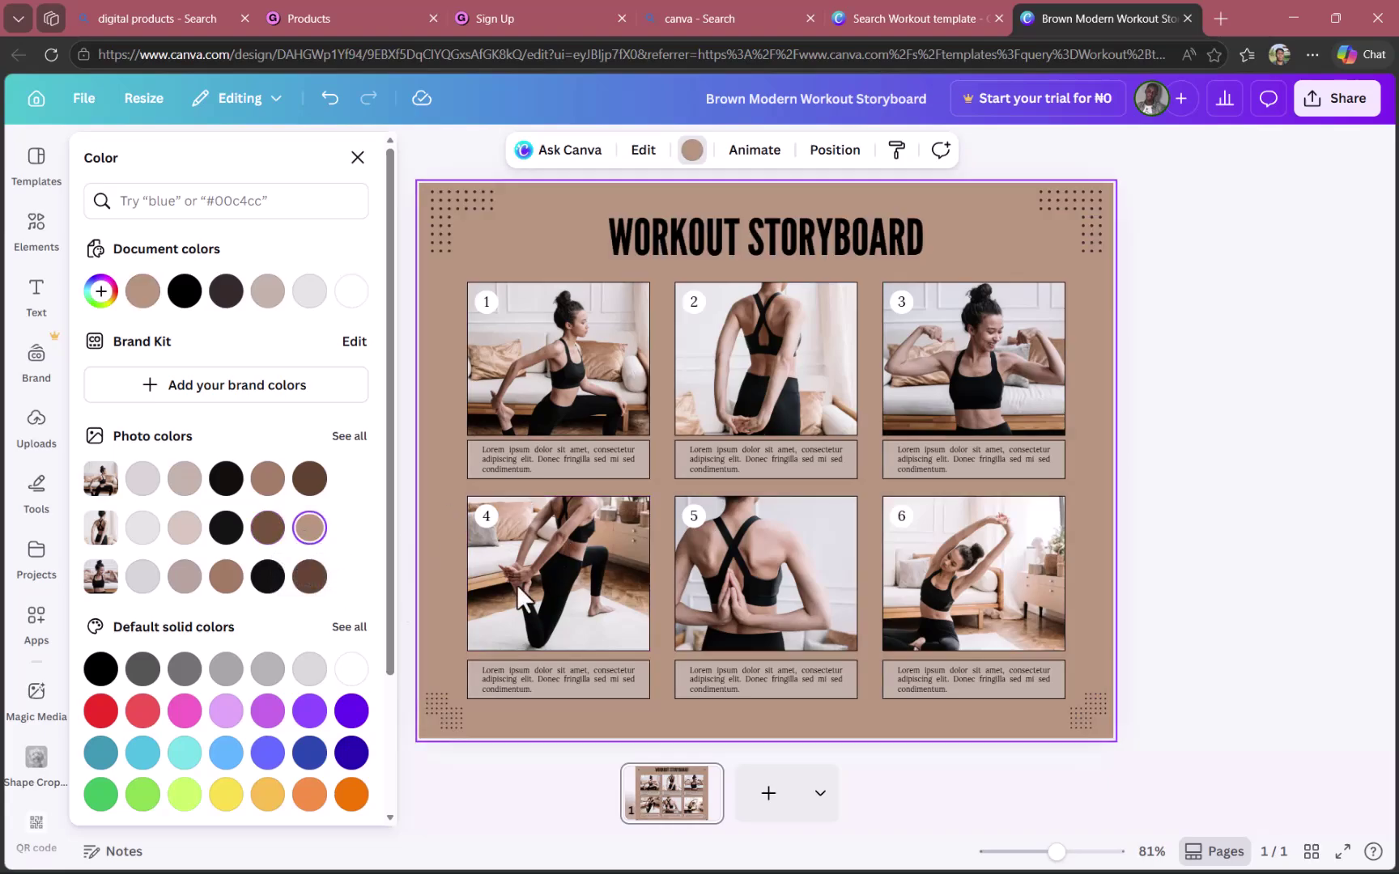
pyautogui.click(692, 150)
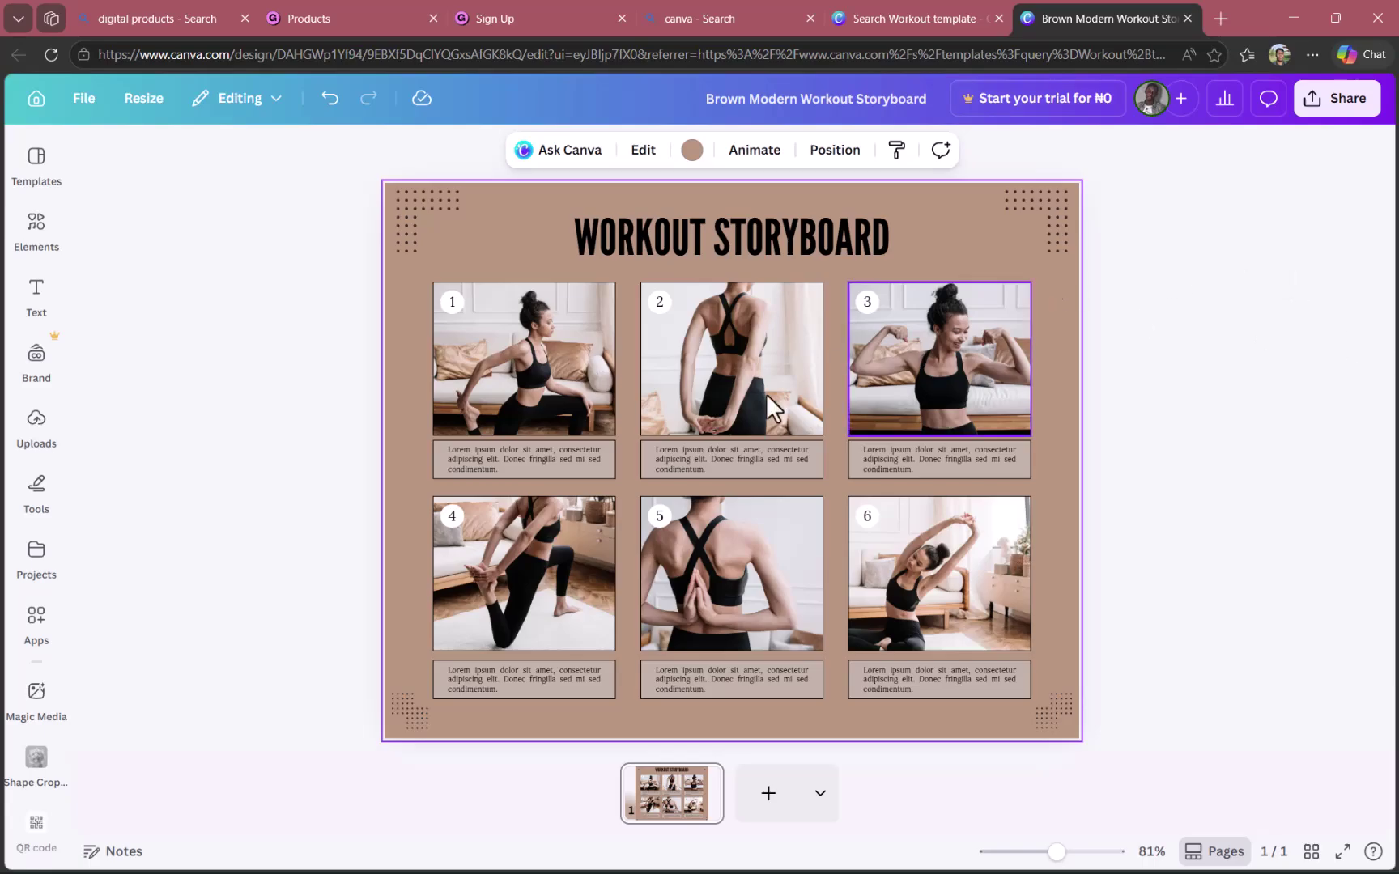
# Step: Download the workout storyboard design as a PNG file at size 1
pyautogui.click(1338, 101)
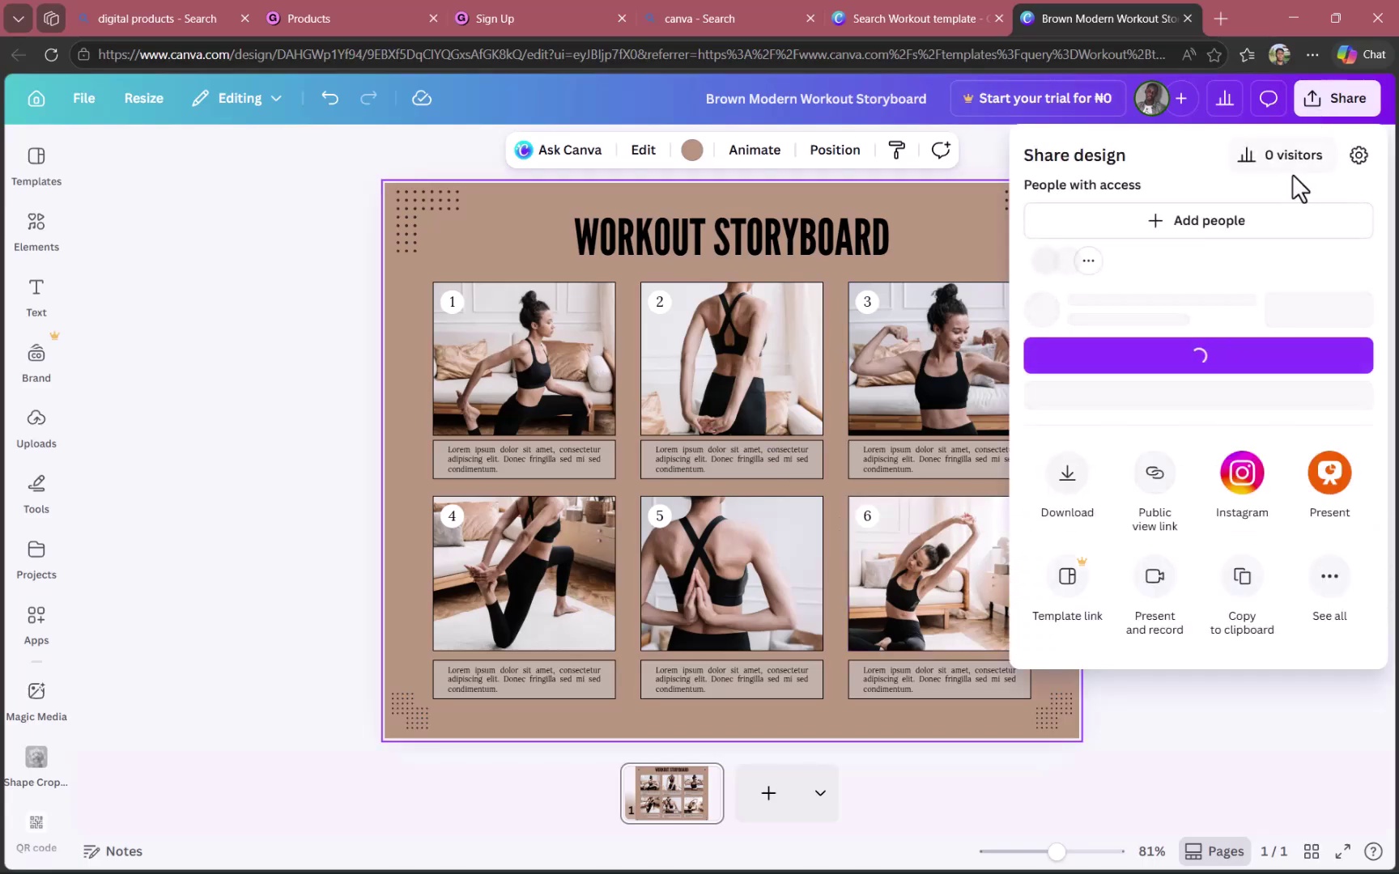
pyautogui.click(1067, 510)
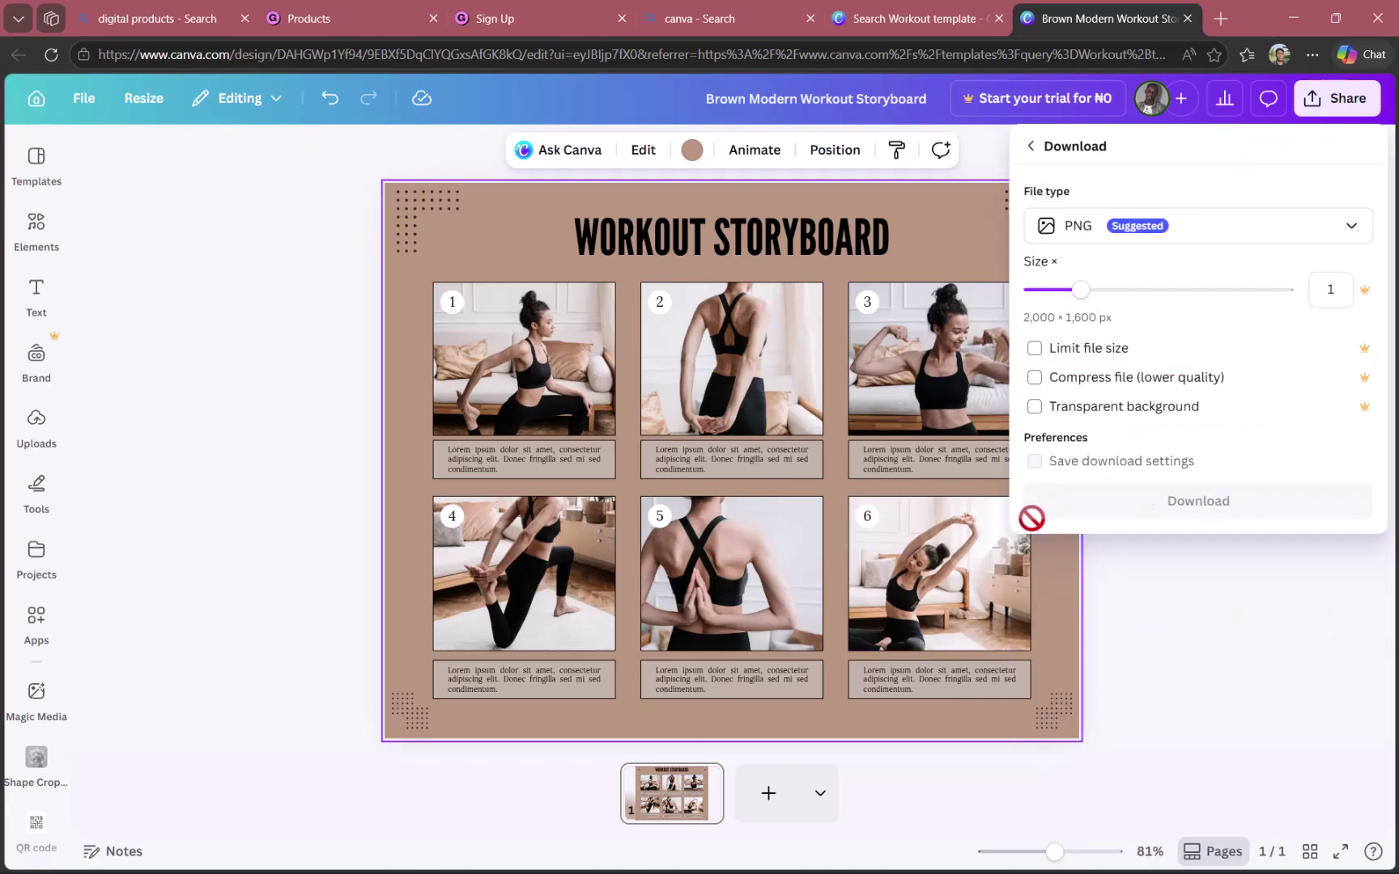
pyautogui.click(1179, 240)
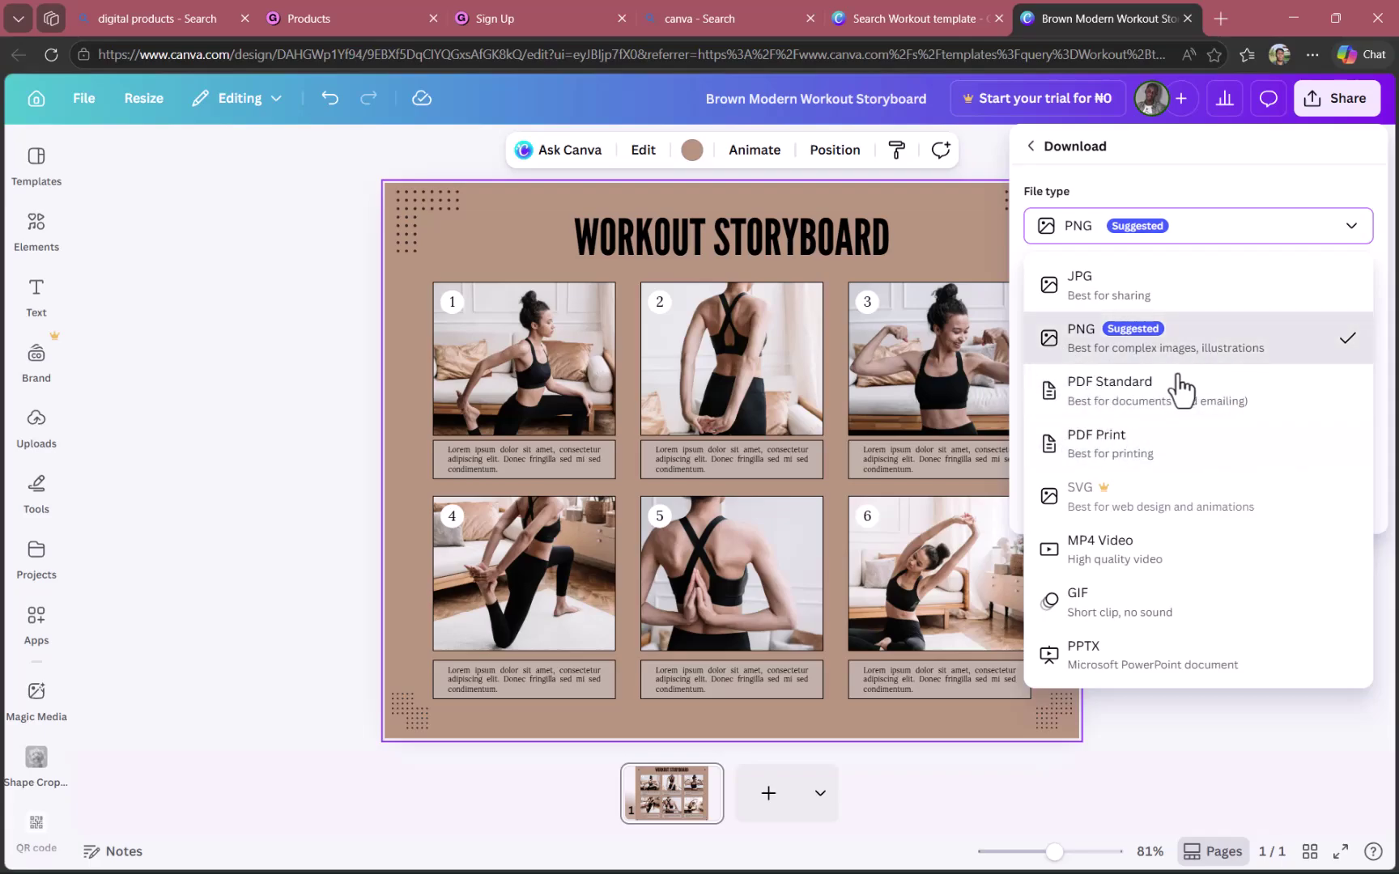
pyautogui.click(1118, 364)
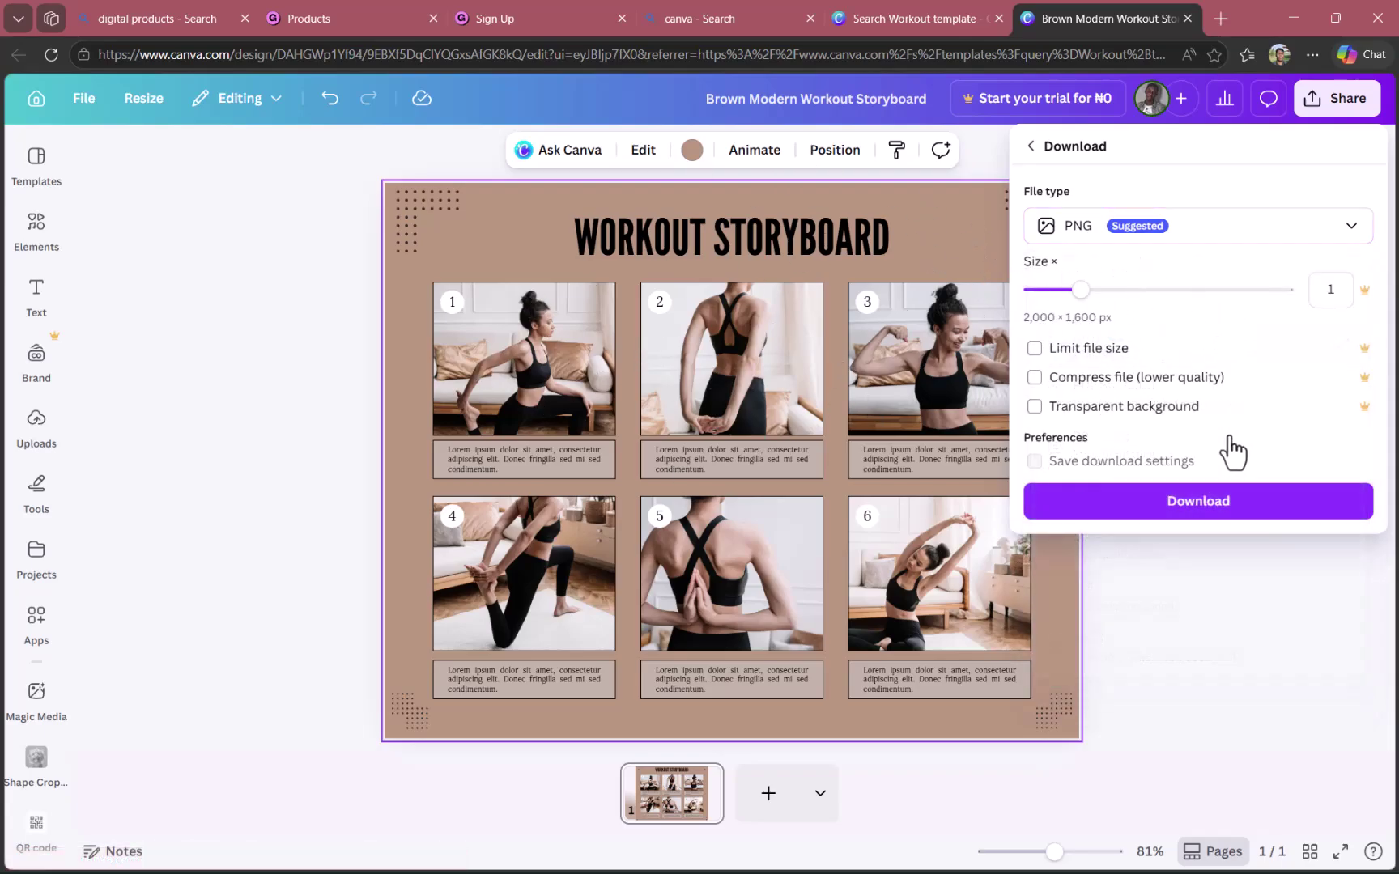
pyautogui.click(1158, 506)
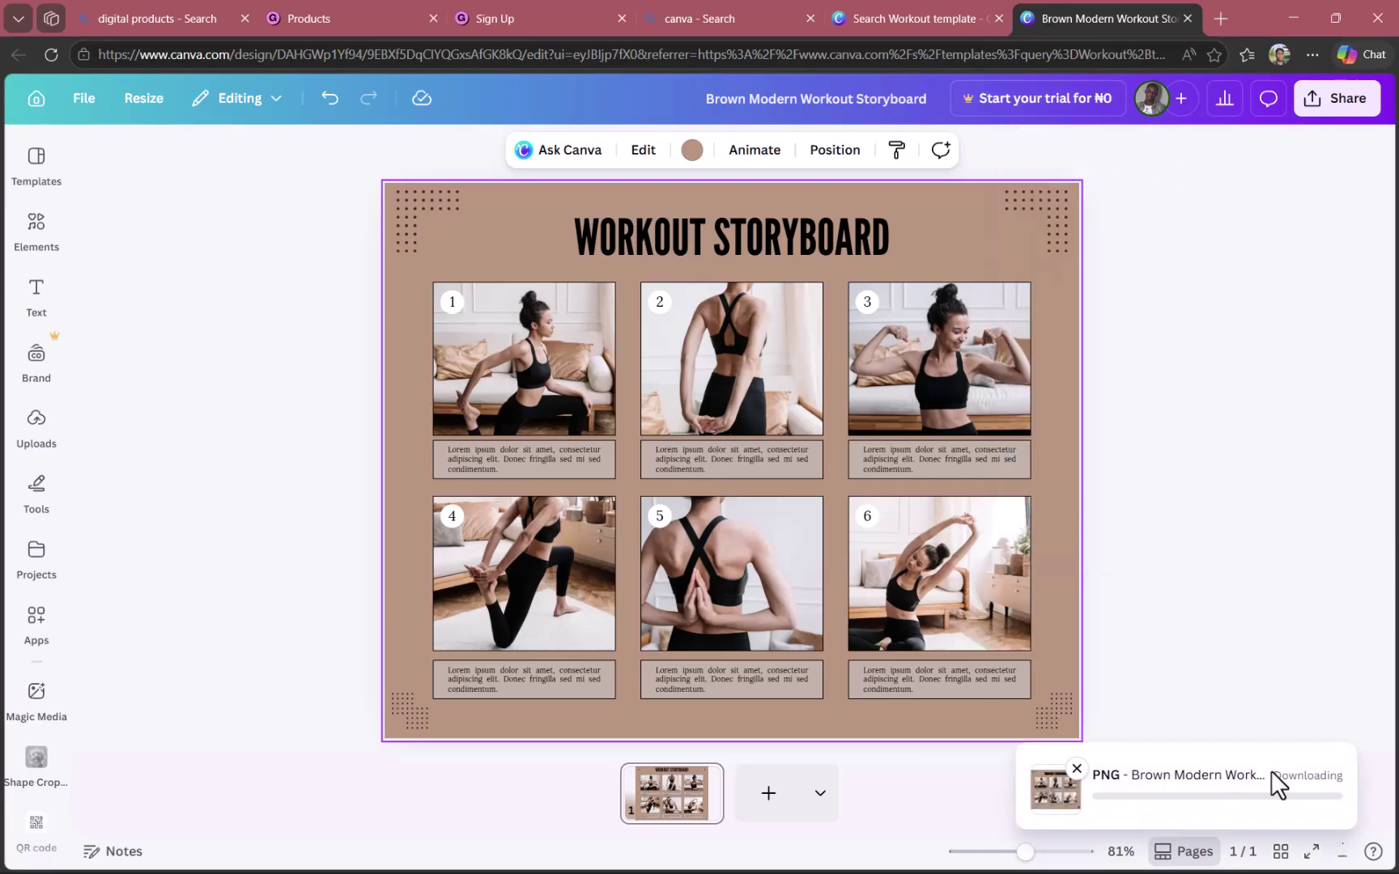
# Step: Switch to Gumroad and start a new product of the Digital product type named "Work out for homez"
pyautogui.click(323, 18)
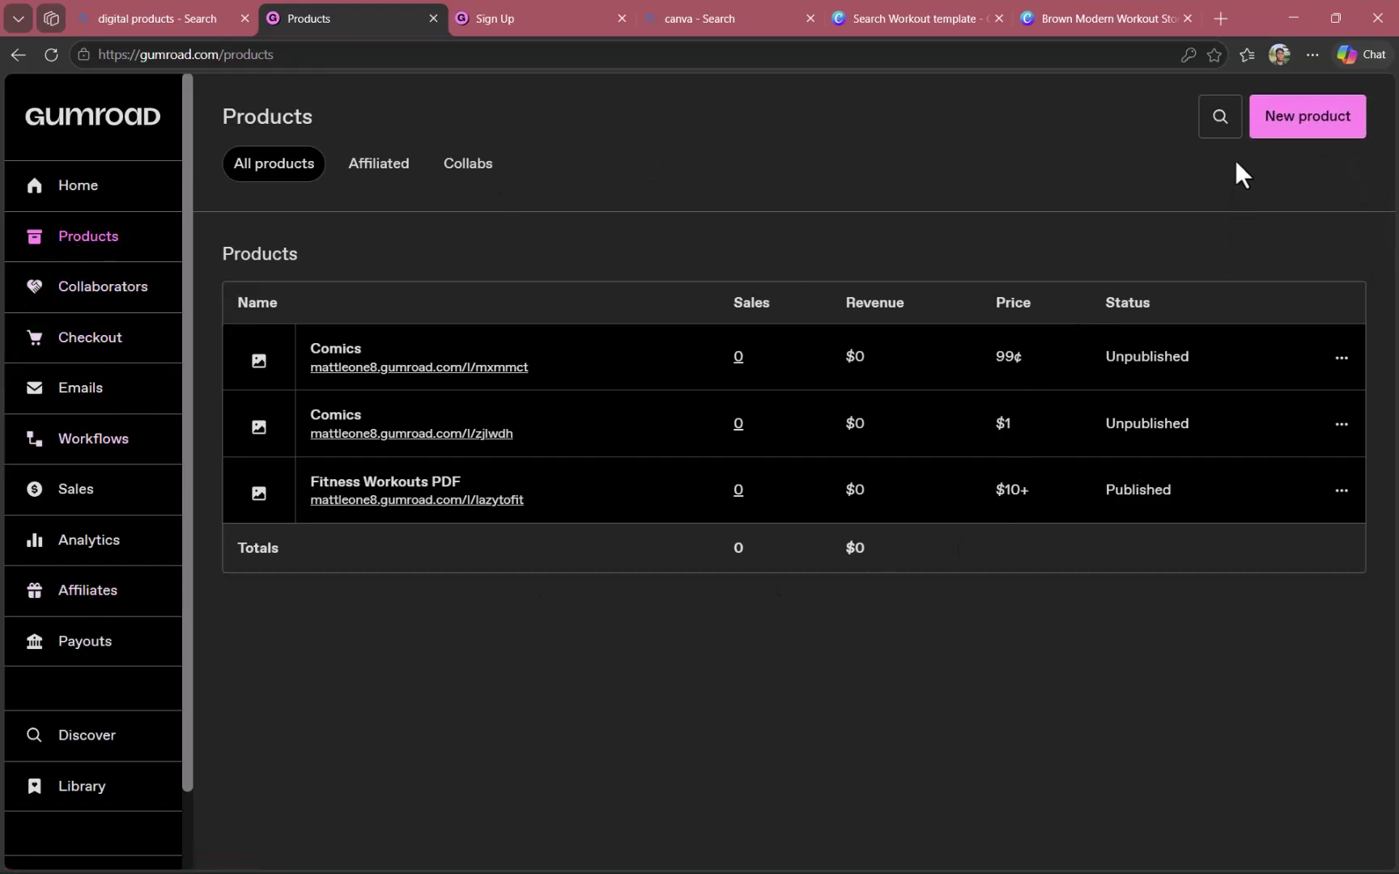
pyautogui.click(1298, 115)
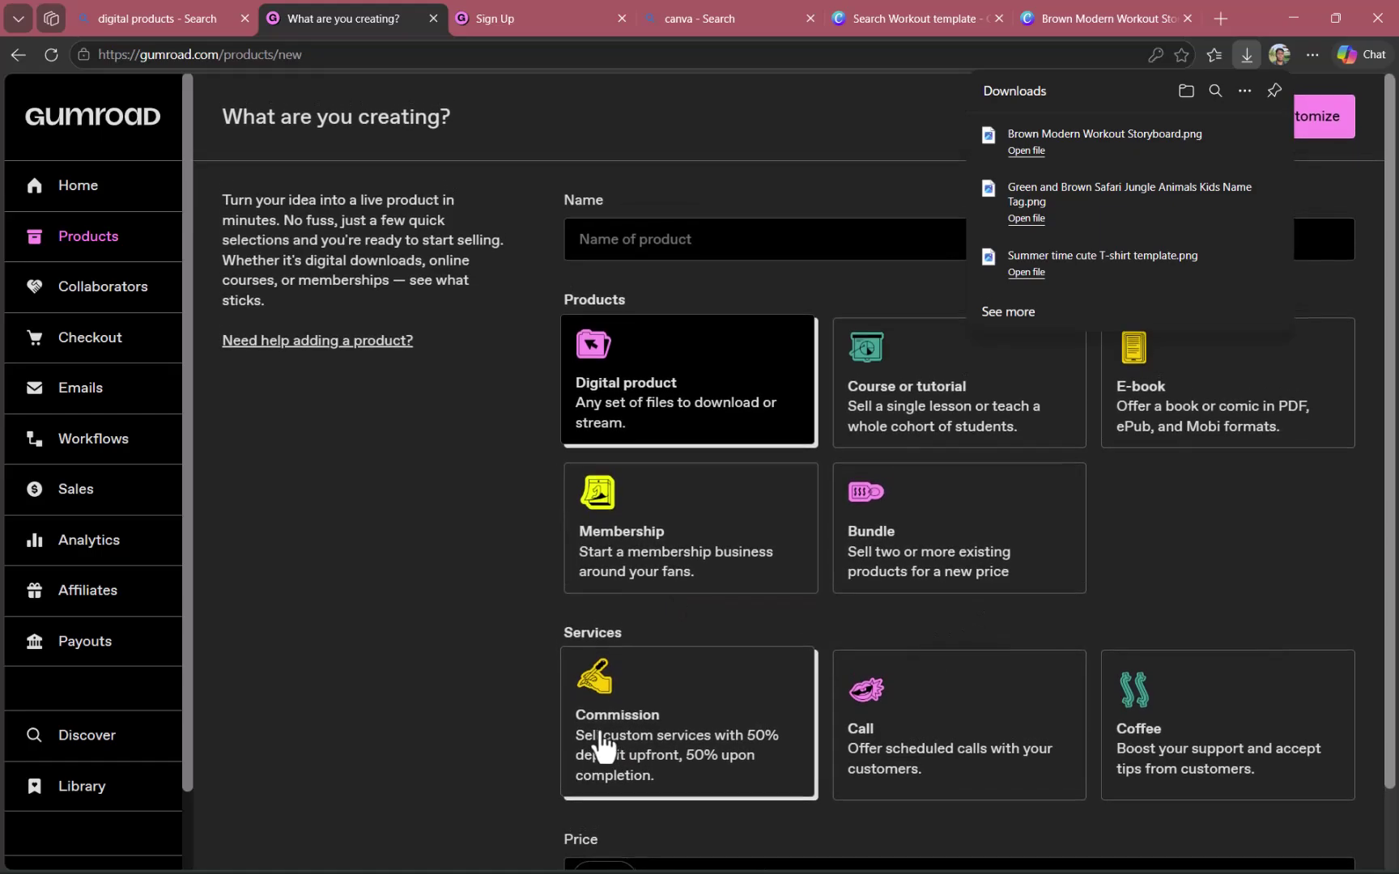
pyautogui.scroll(-1, 1056, 671)
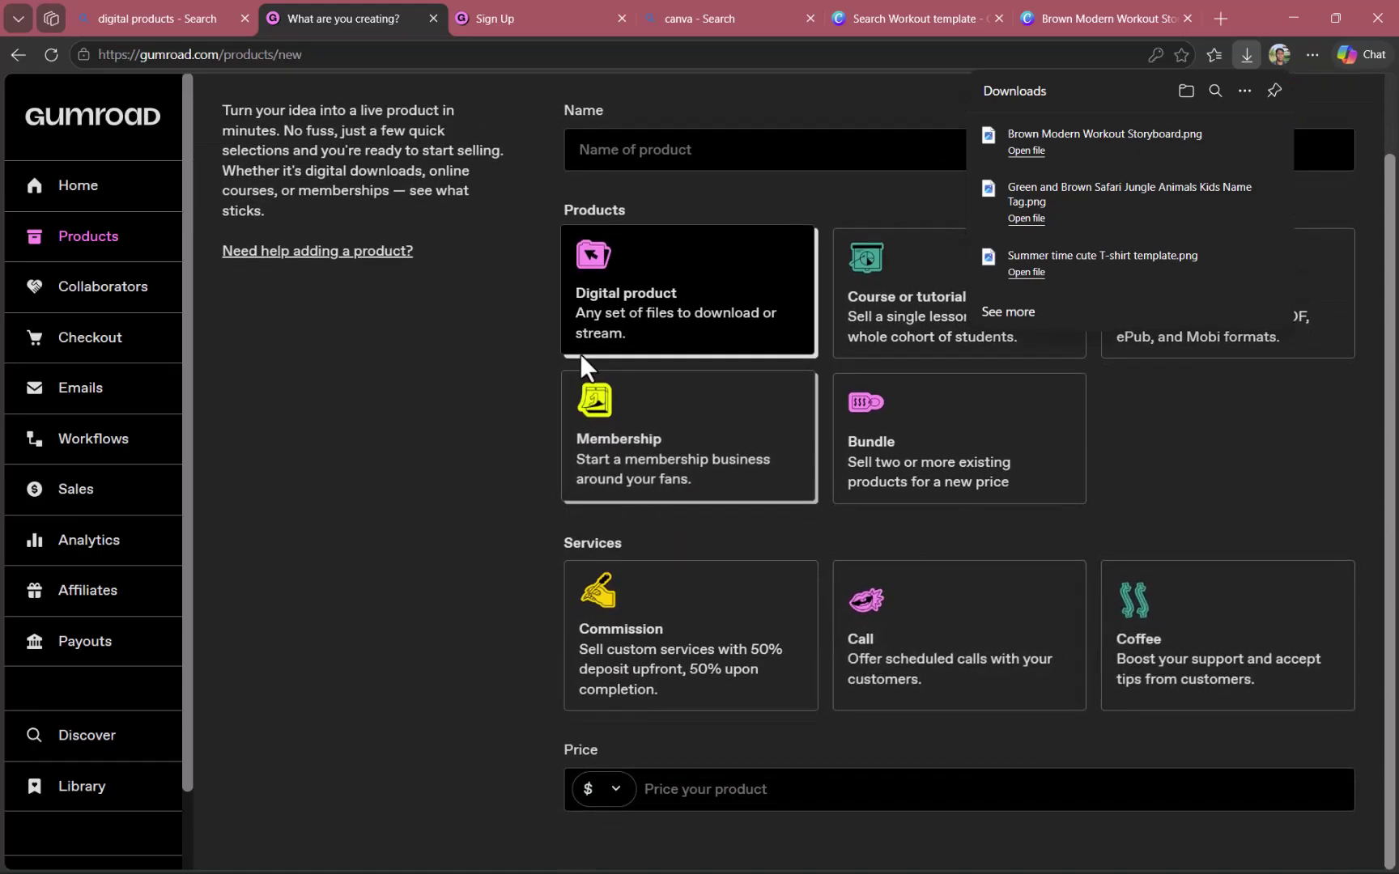
pyautogui.click(690, 312)
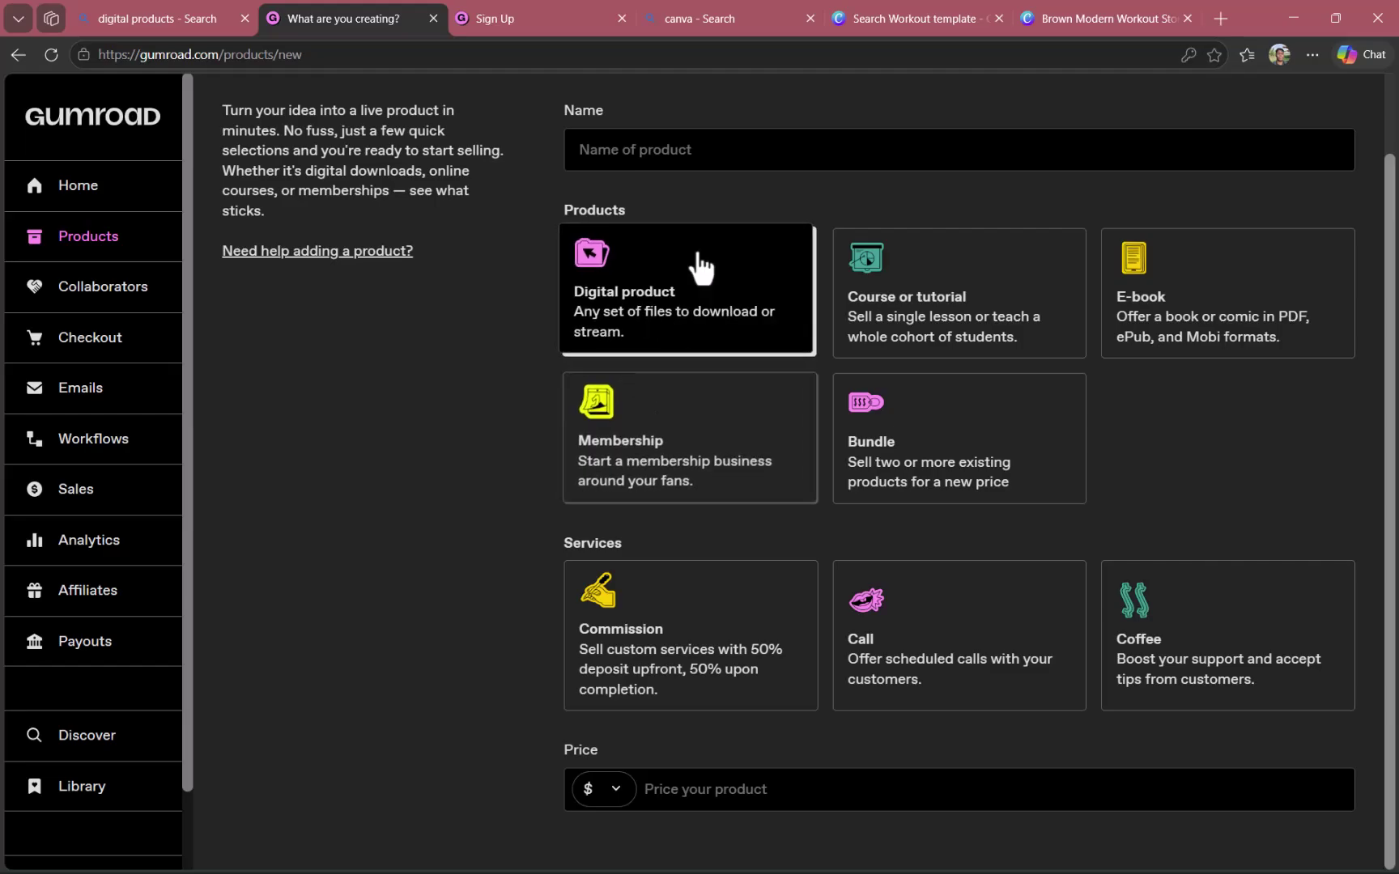
pyautogui.click(701, 154)
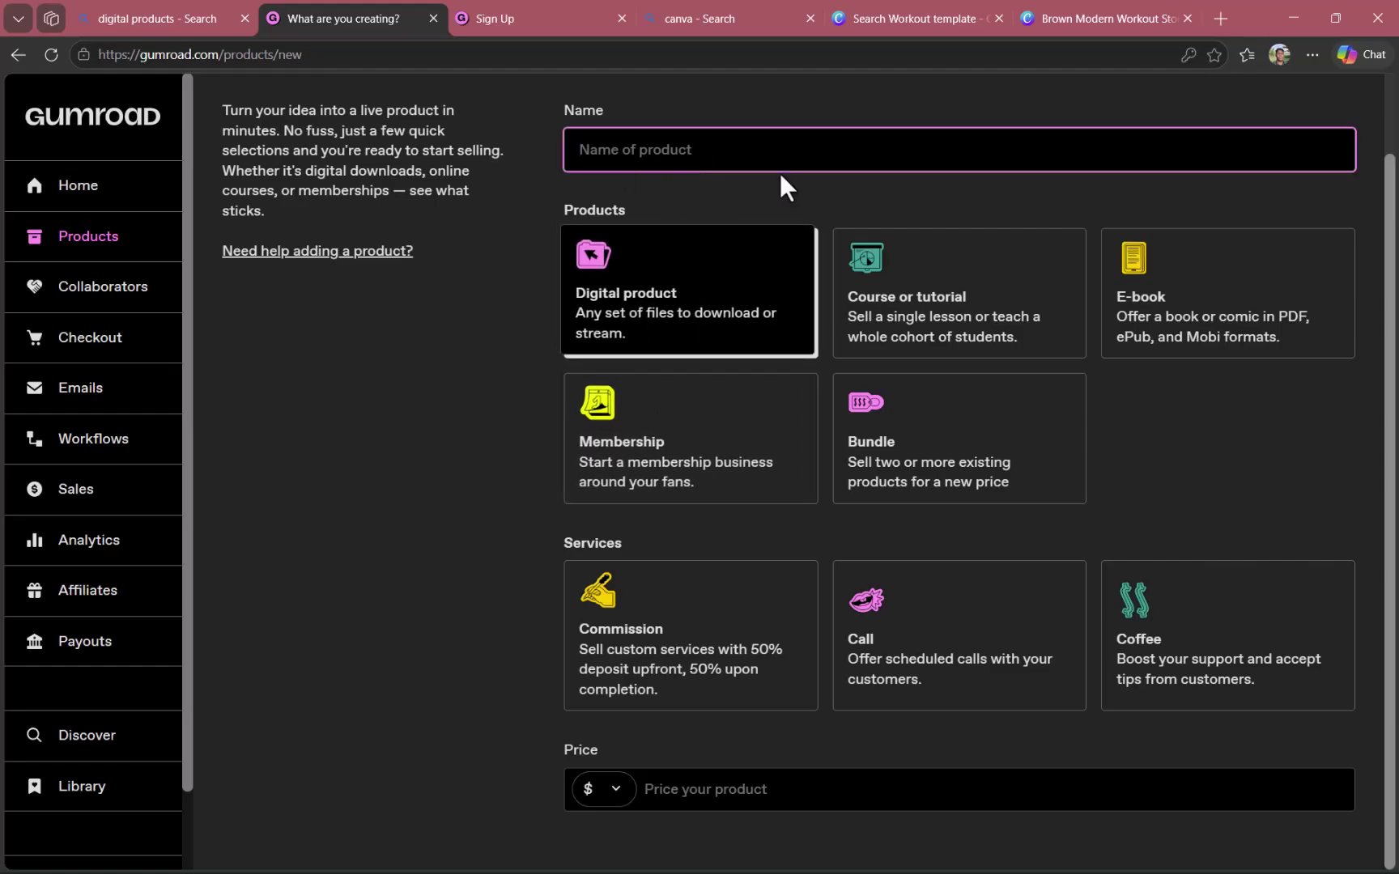
pyautogui.write('Work out for homez')
pyautogui.click(712, 316)
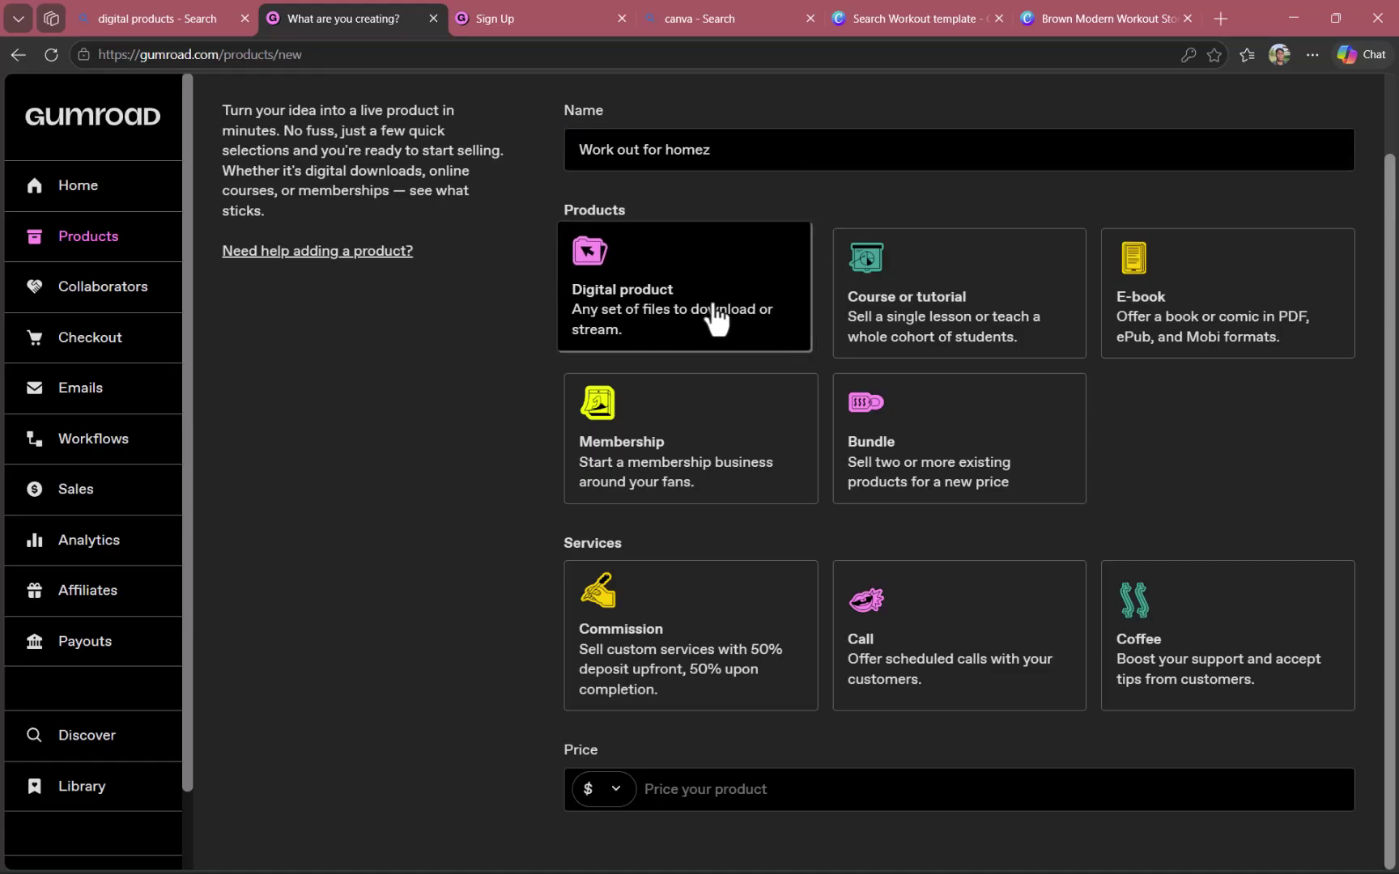
# Step: Price the new product at $2 and continue to its customization page
pyautogui.scroll(1, 875, 728)
pyautogui.scroll(-1, 761, 826)
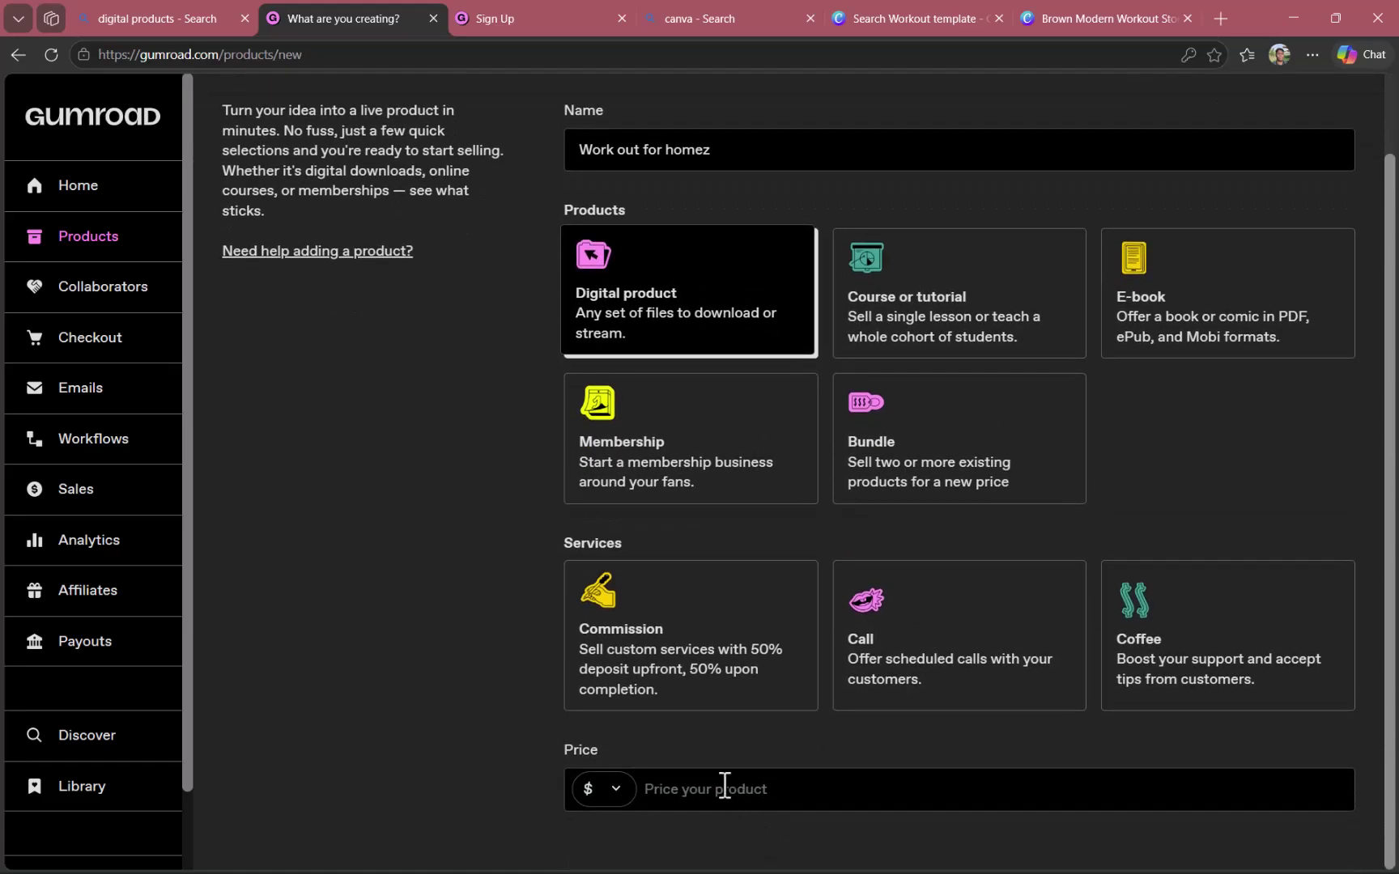
pyautogui.click(725, 787)
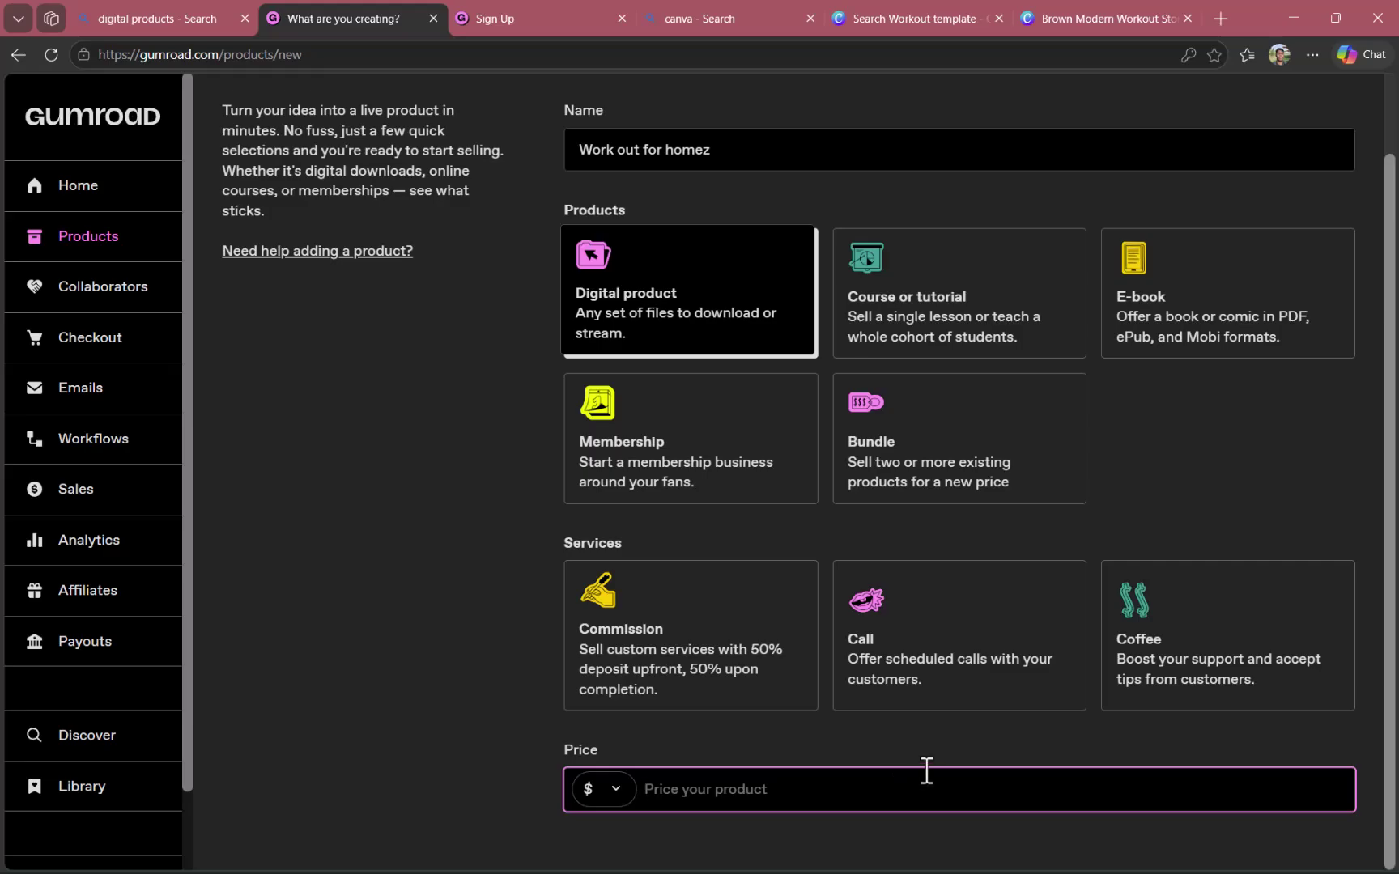
pyautogui.write('2')
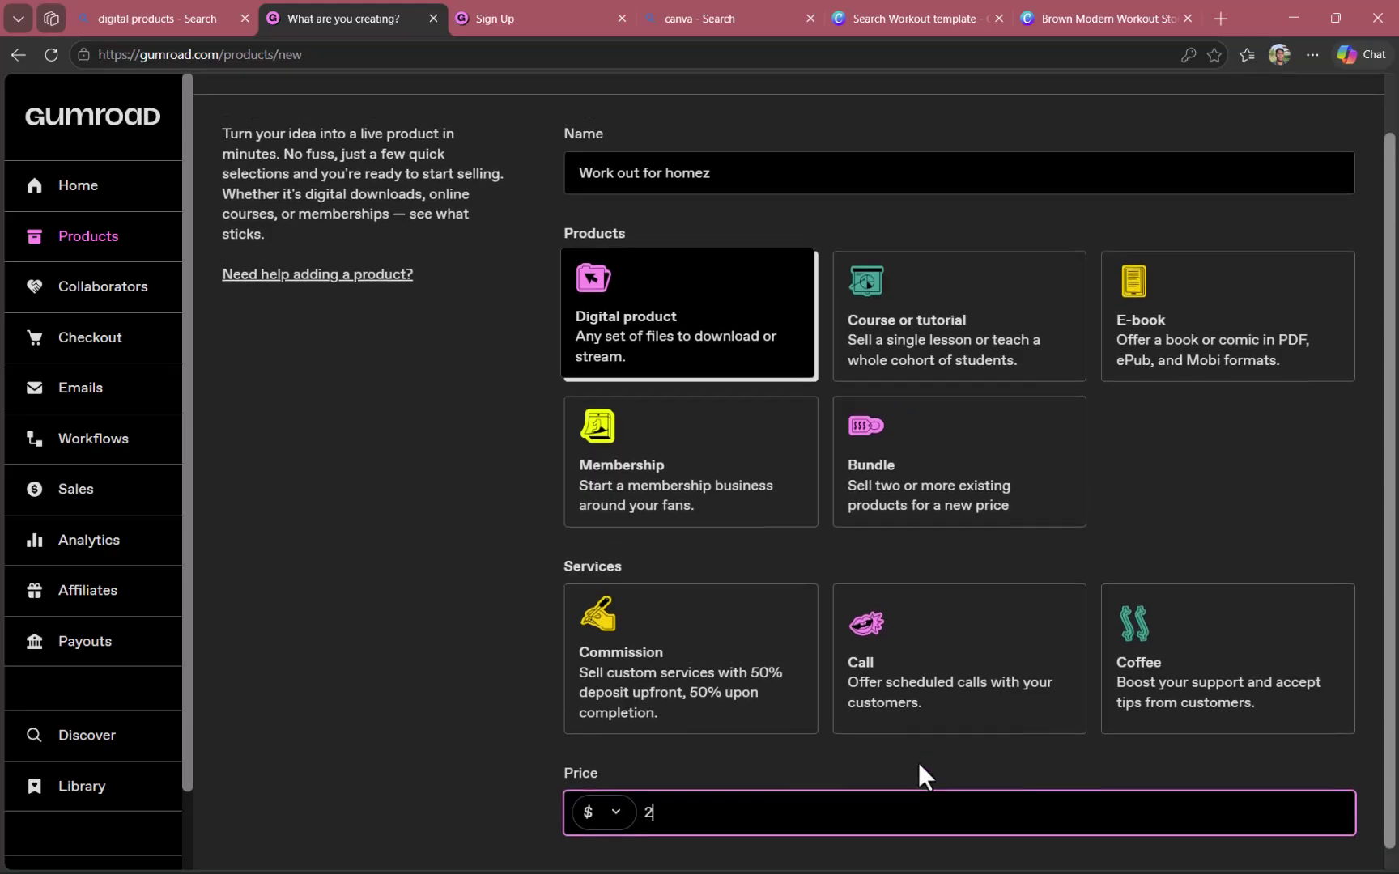
pyautogui.scroll(1, 925, 771)
pyautogui.click(1312, 116)
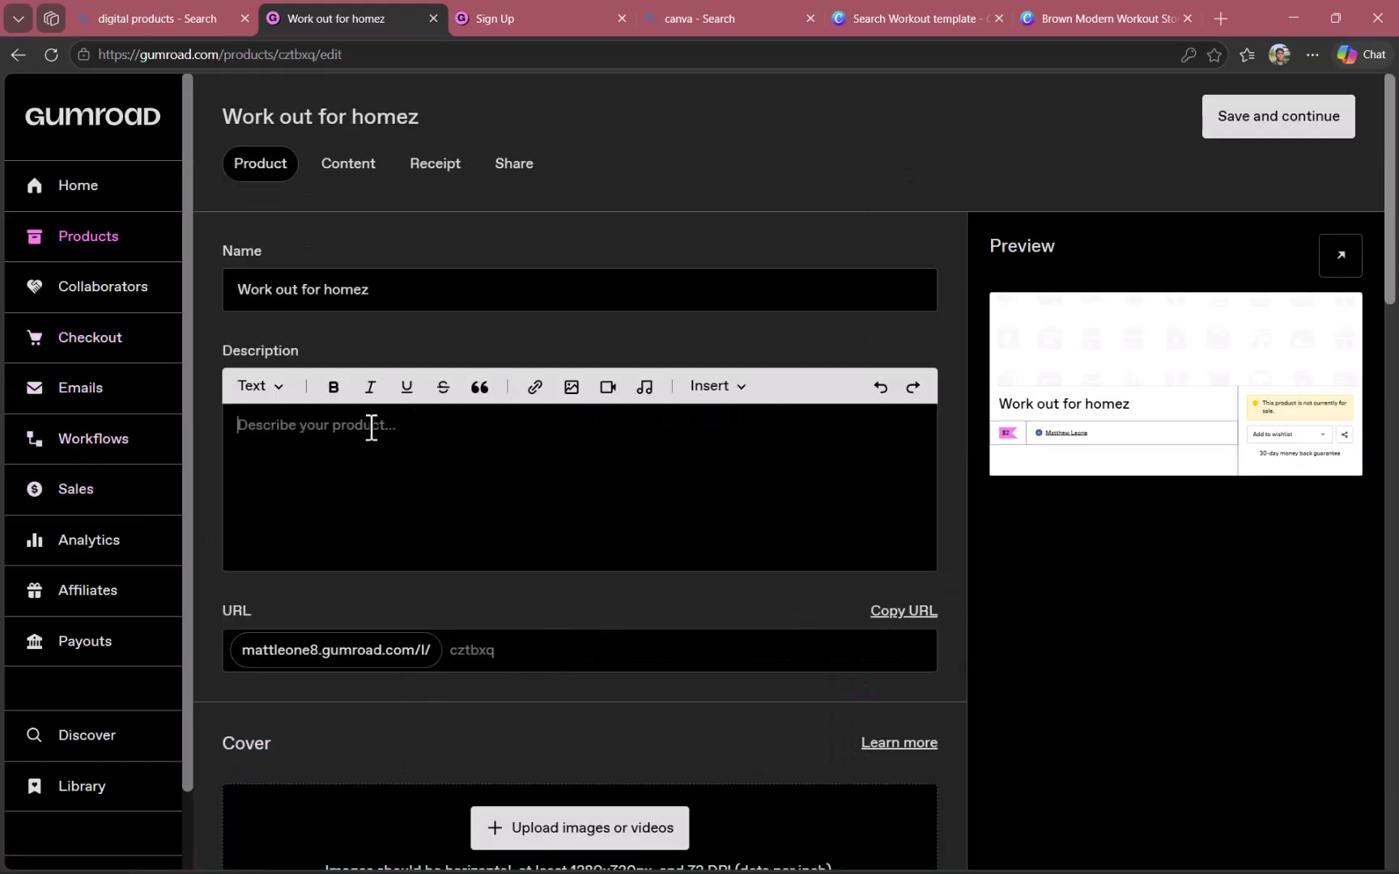
# Step: Set the custom ending of the product's URL to THEGUIDE
pyautogui.click(547, 652)
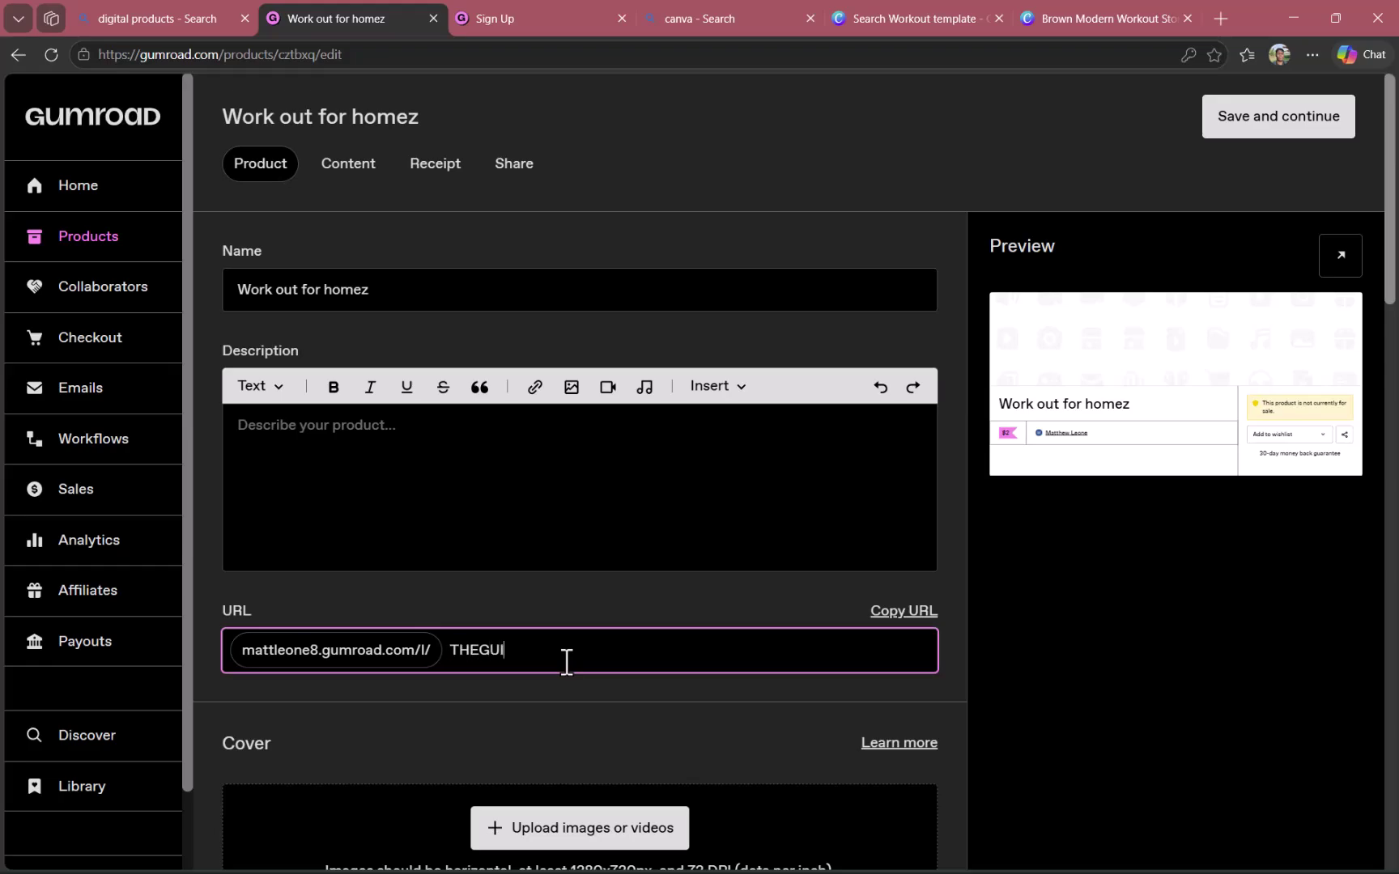
pyautogui.click(476, 766)
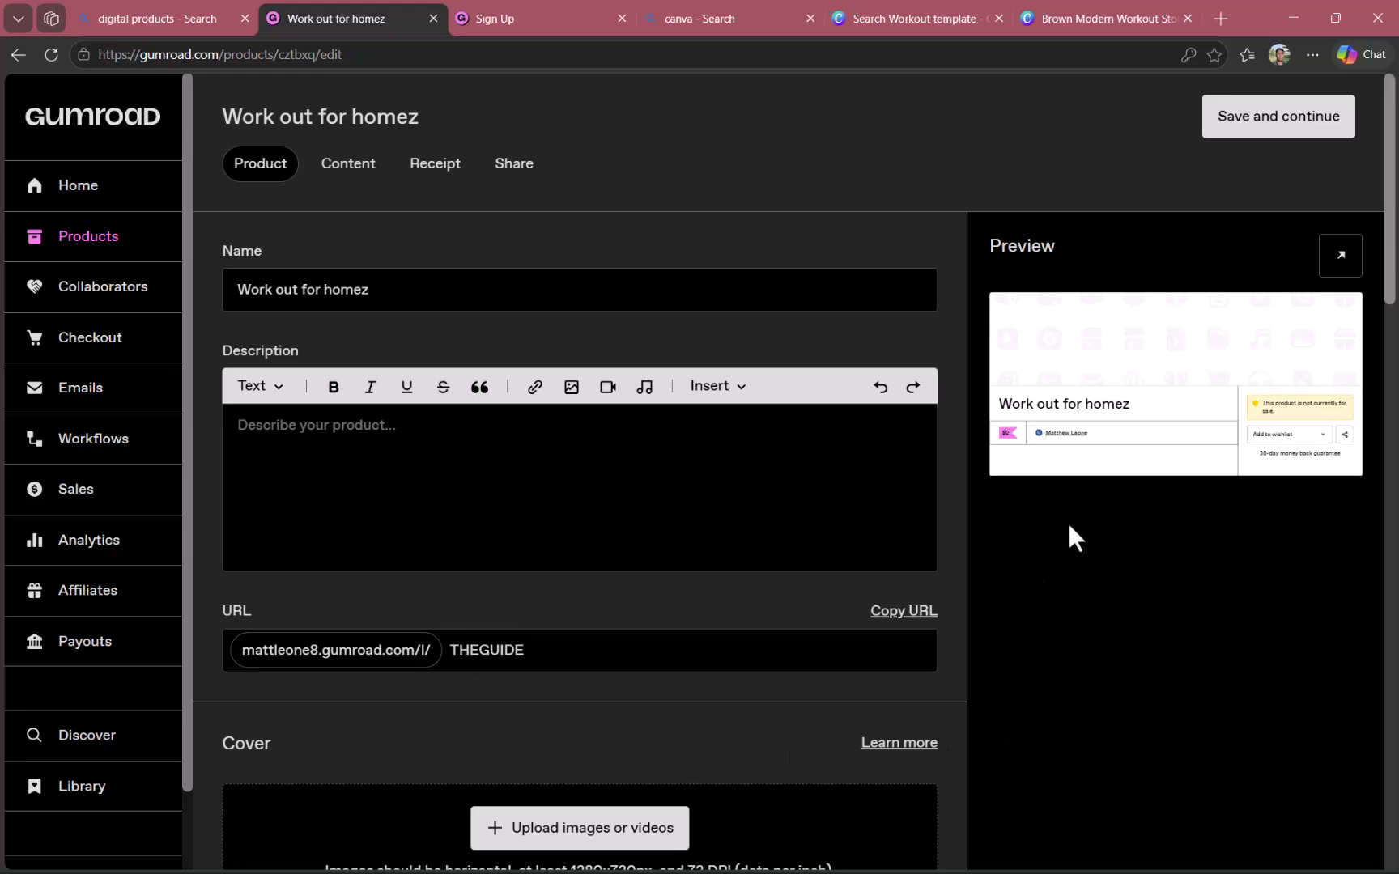
pyautogui.scroll(-7, 708, 637)
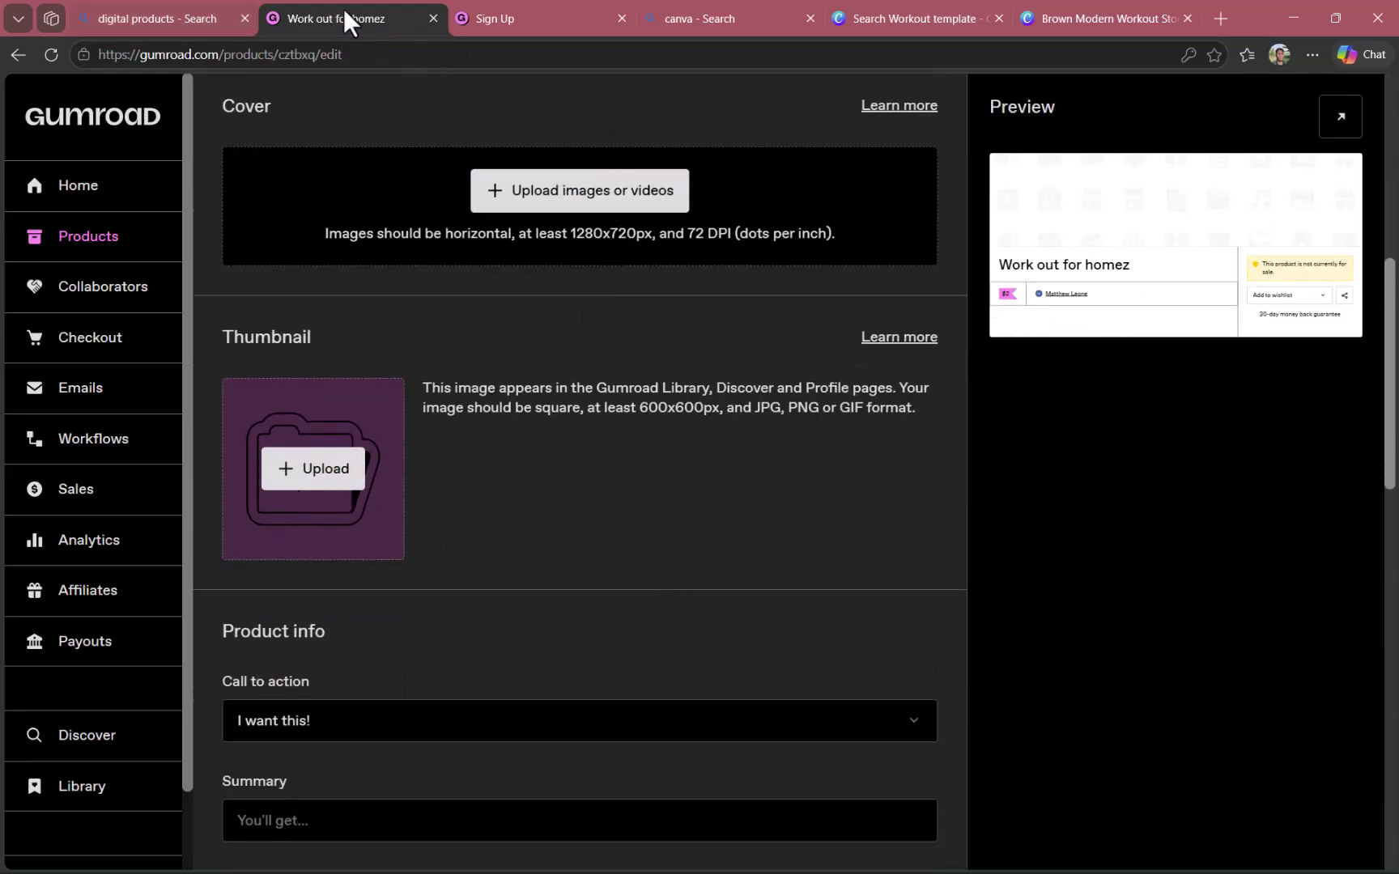
pyautogui.click(964, 8)
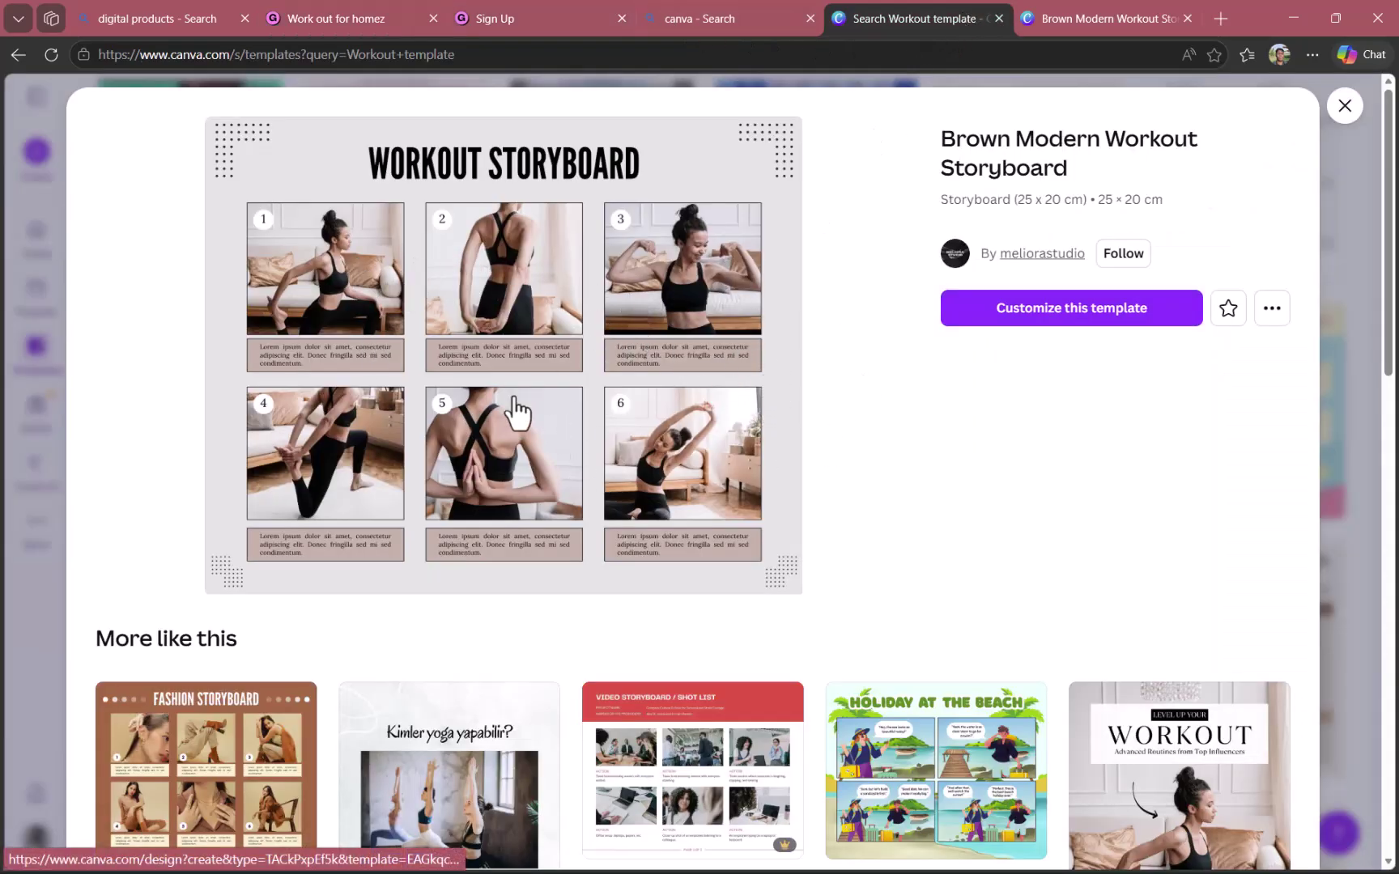
pyautogui.click(442, 21)
# Step: In the product info, set the call to action to "Buy this" and the summary to "Get 1 free"
pyautogui.scroll(-4, 509, 662)
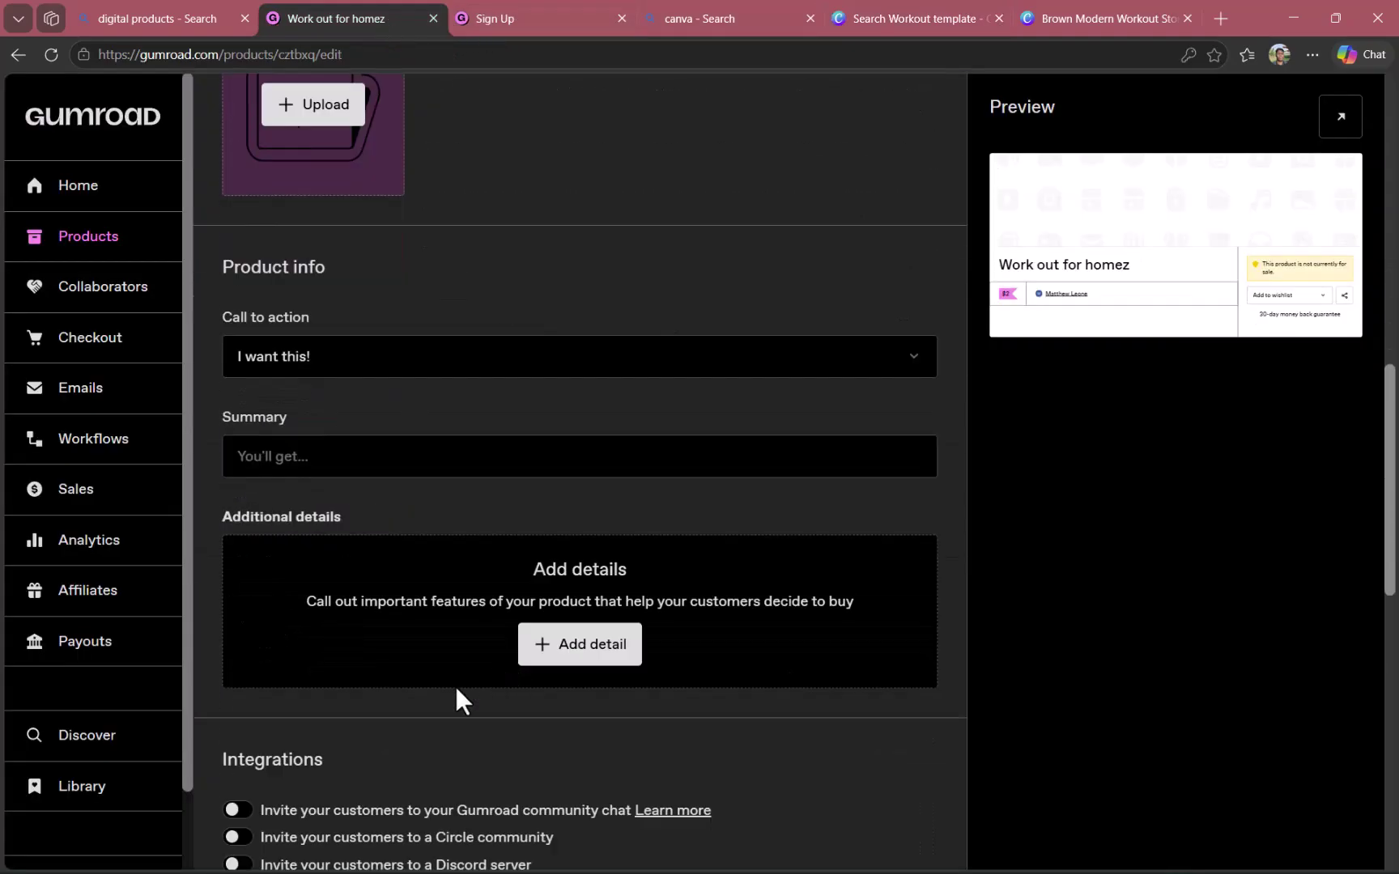
pyautogui.click(320, 358)
pyautogui.click(312, 428)
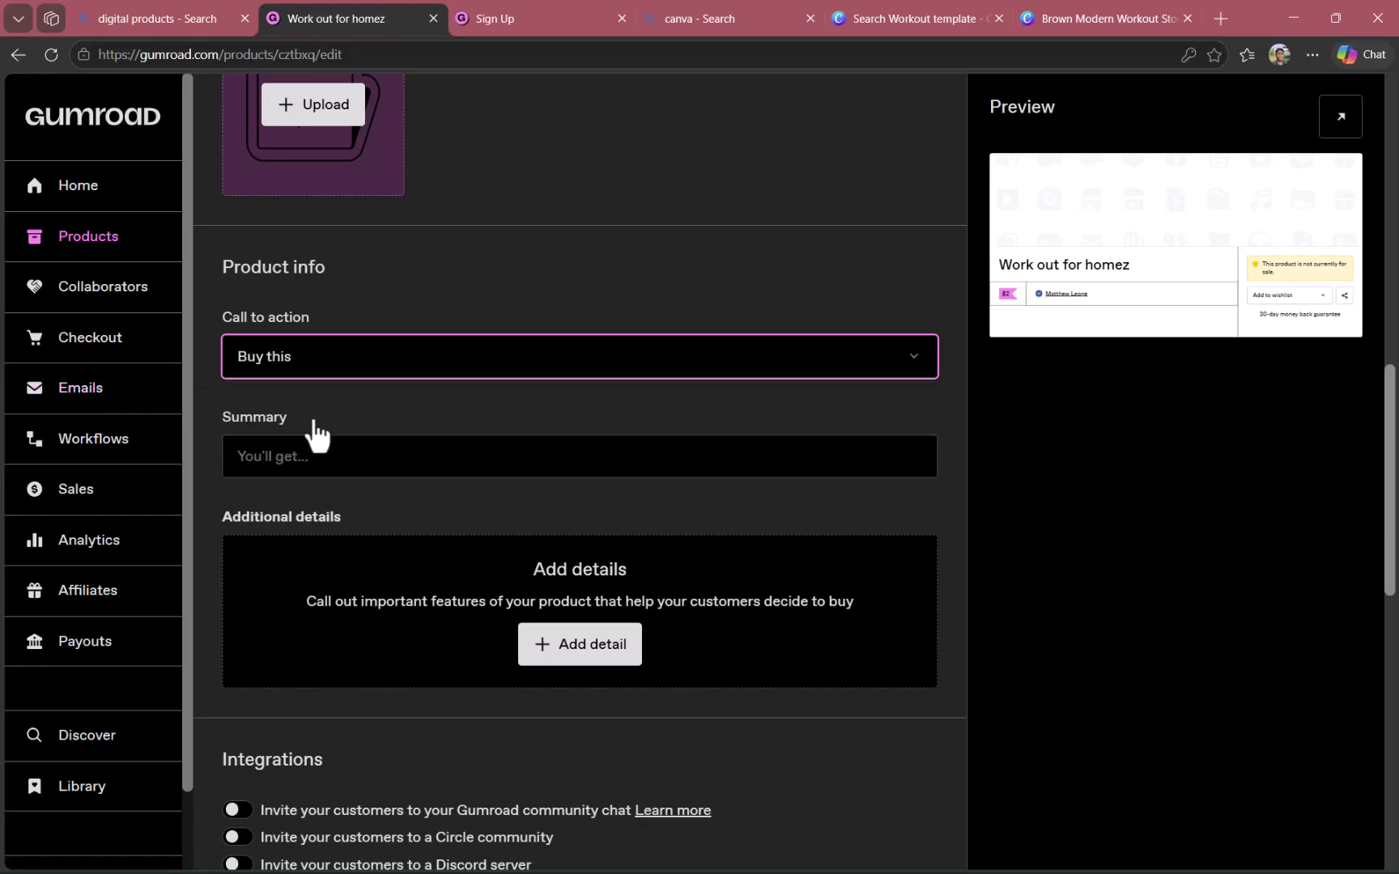
pyautogui.click(283, 462)
pyautogui.write('Get 1 free')
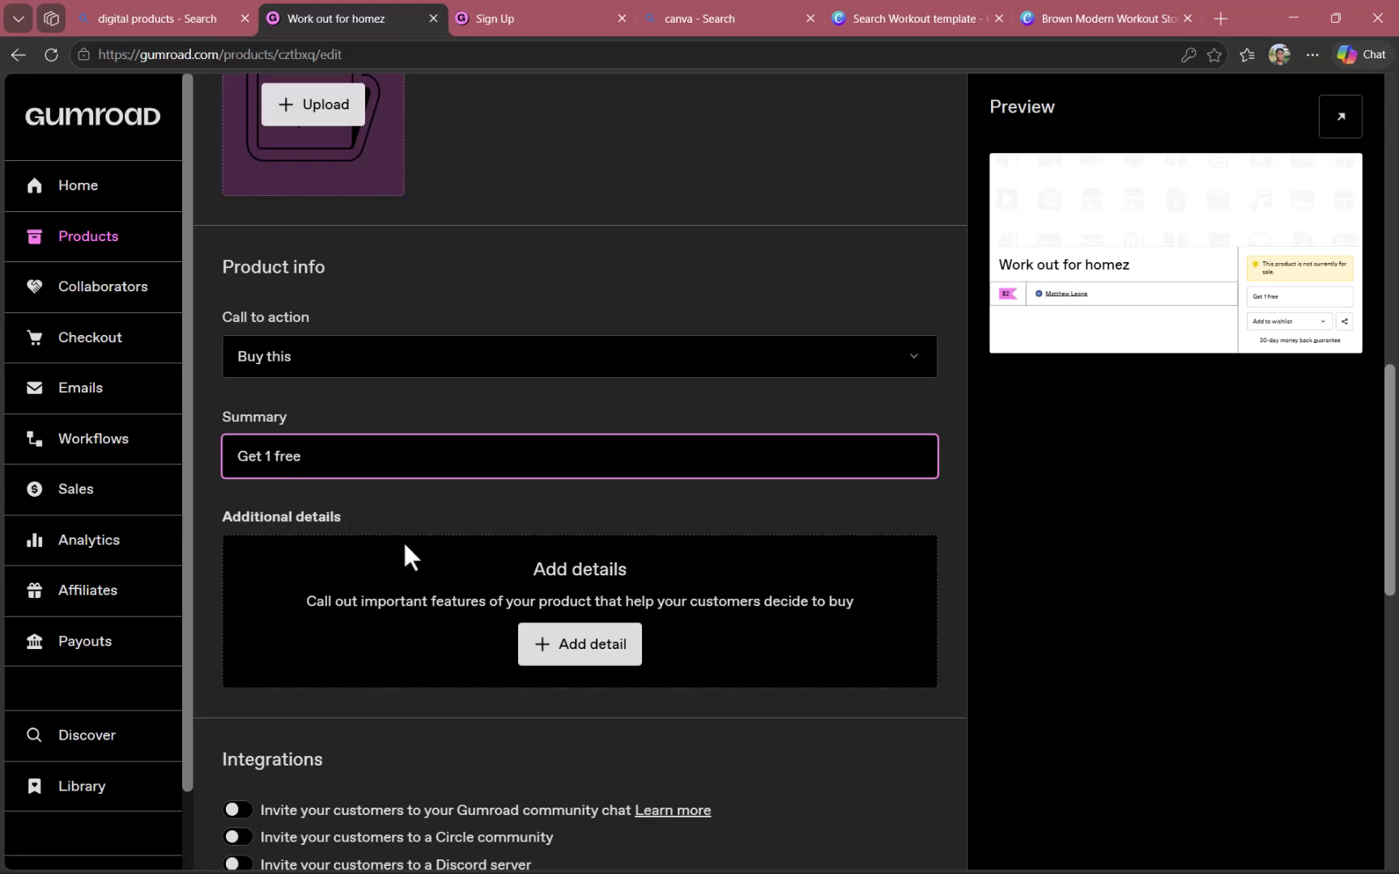
pyautogui.click(404, 548)
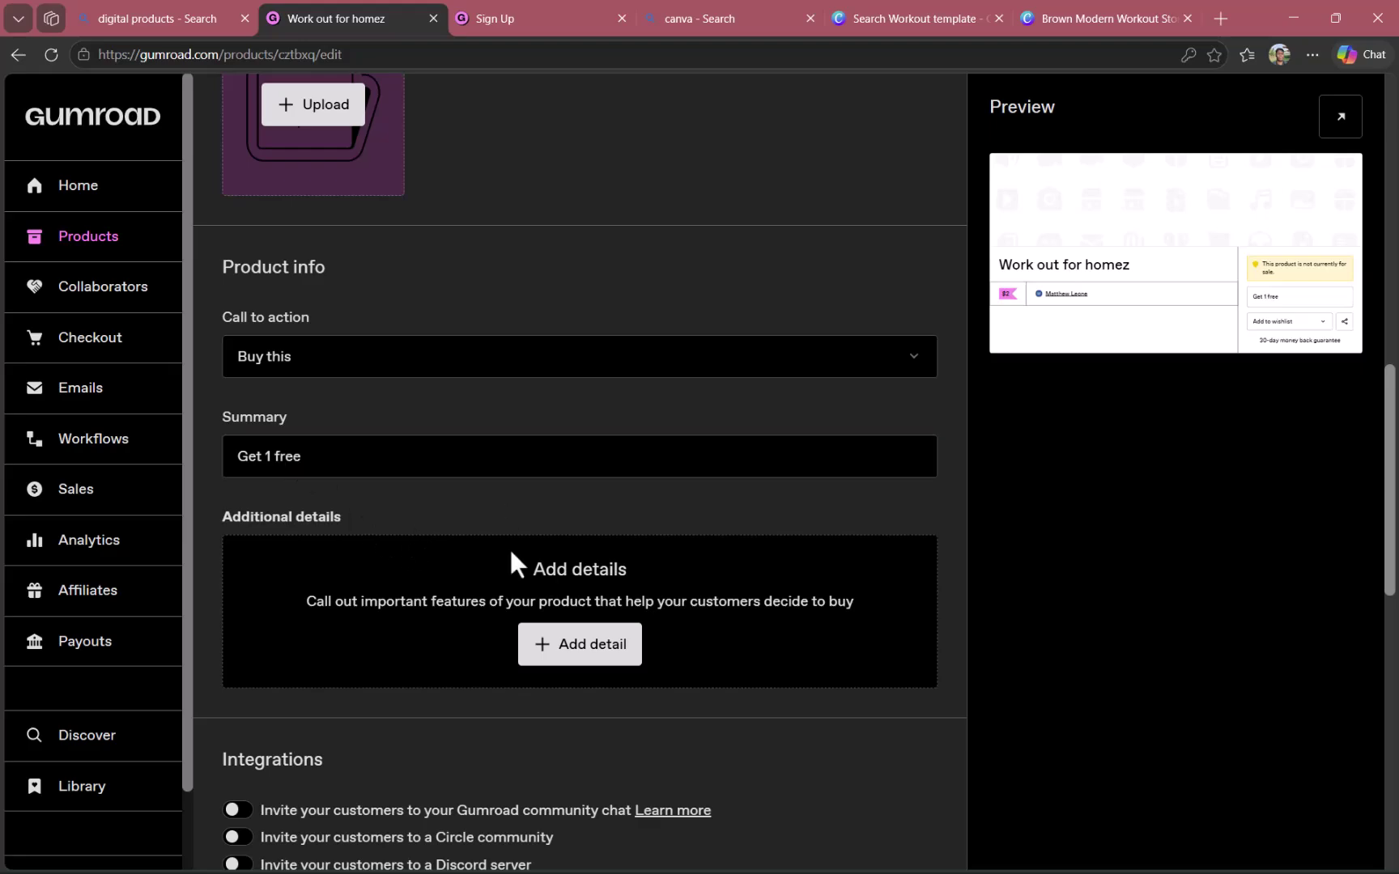
# Step: Add a blank additional detail row to the product info and go on to the pricing section
pyautogui.click(544, 656)
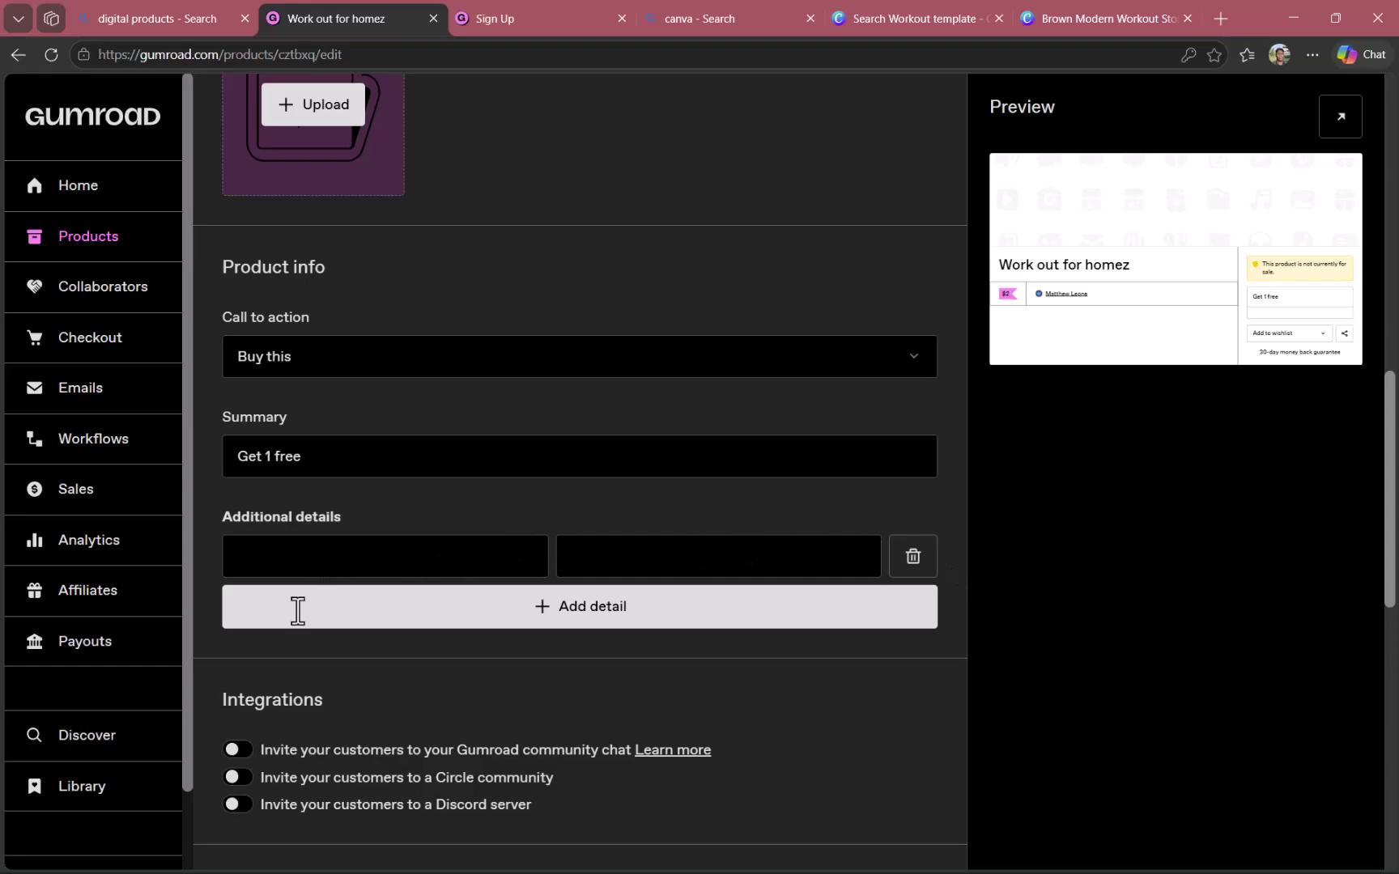
pyautogui.scroll(-3, 306, 784)
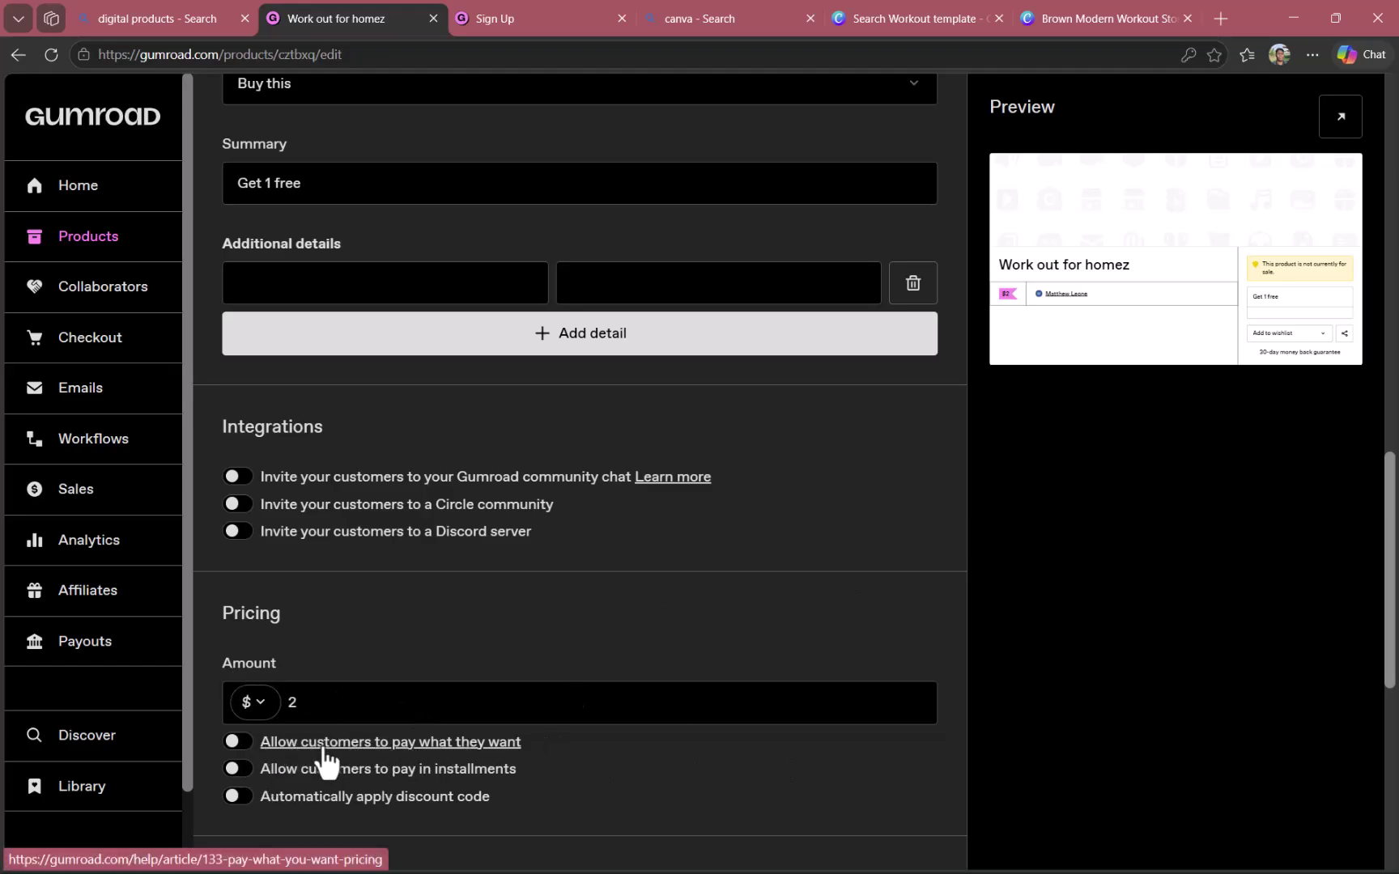
# Step: Allow customers to pay what they want for the product and set the suggested amount to $4
pyautogui.click(235, 747)
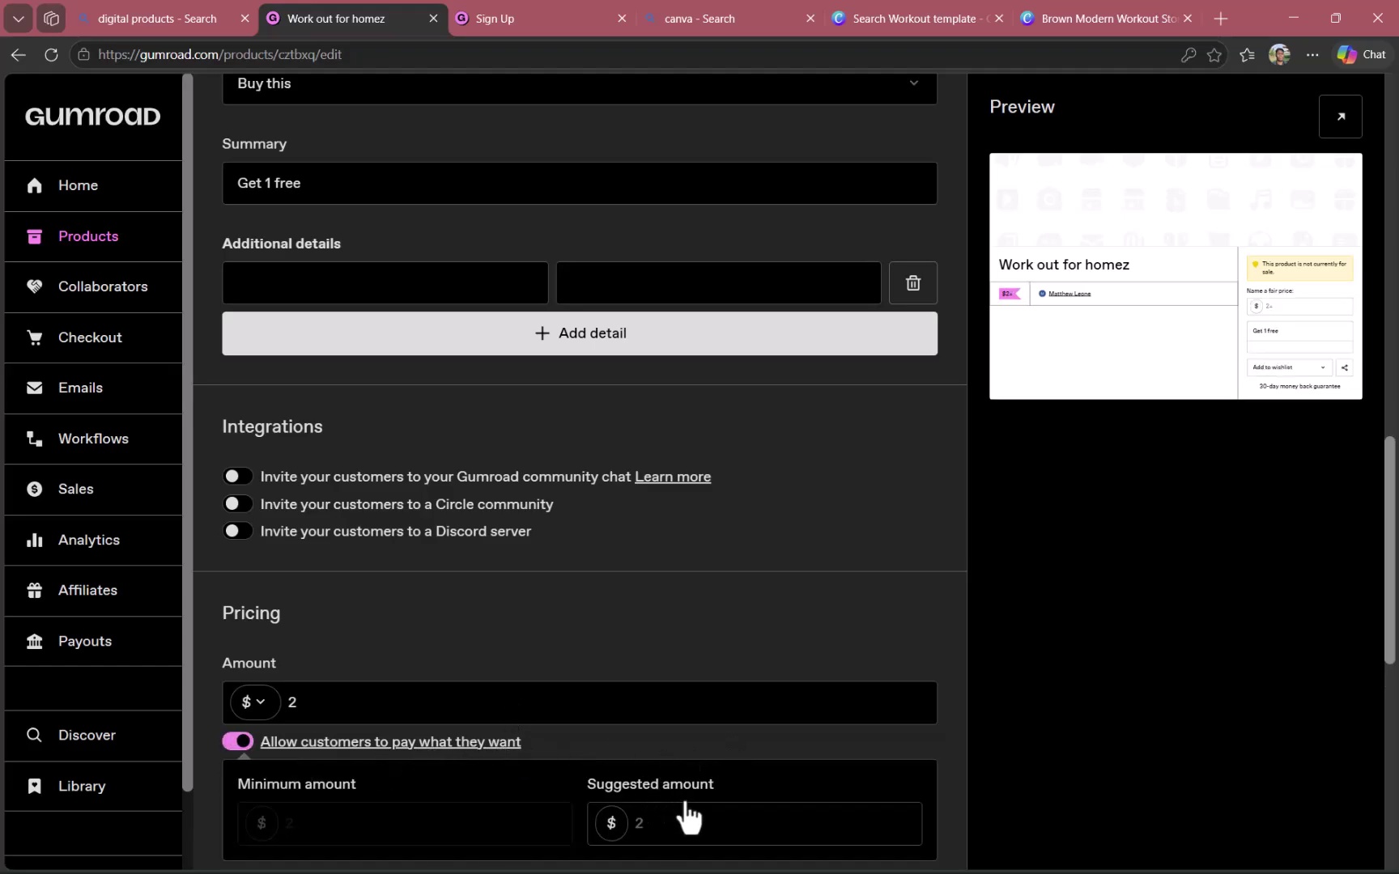
pyautogui.click(647, 834)
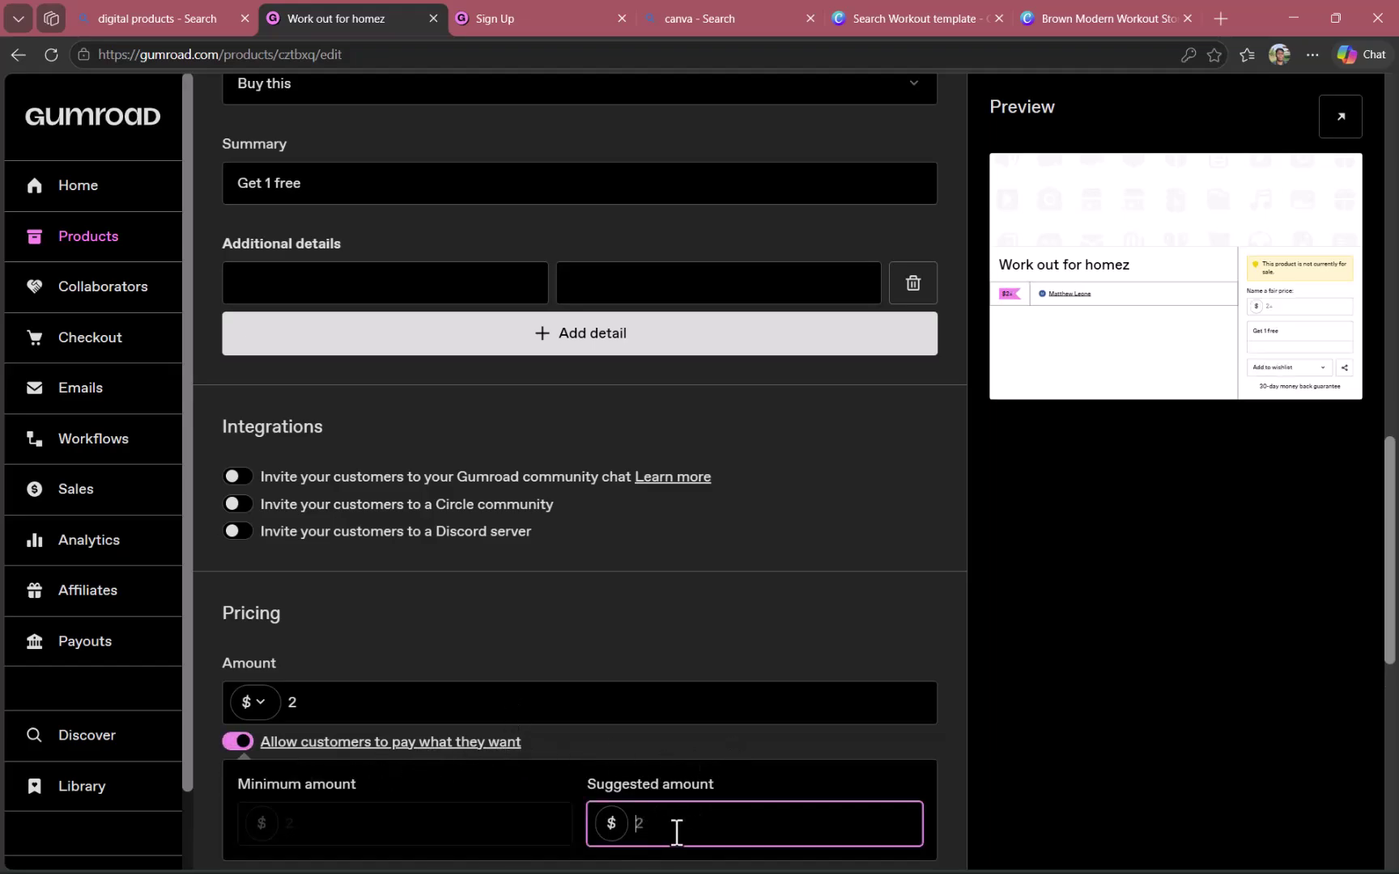
pyautogui.click(650, 576)
# Step: Review the product page's pricing, versions, settings, description, cover, thumbnail and product info sections
pyautogui.scroll(-9, 650, 576)
pyautogui.scroll(6, 650, 576)
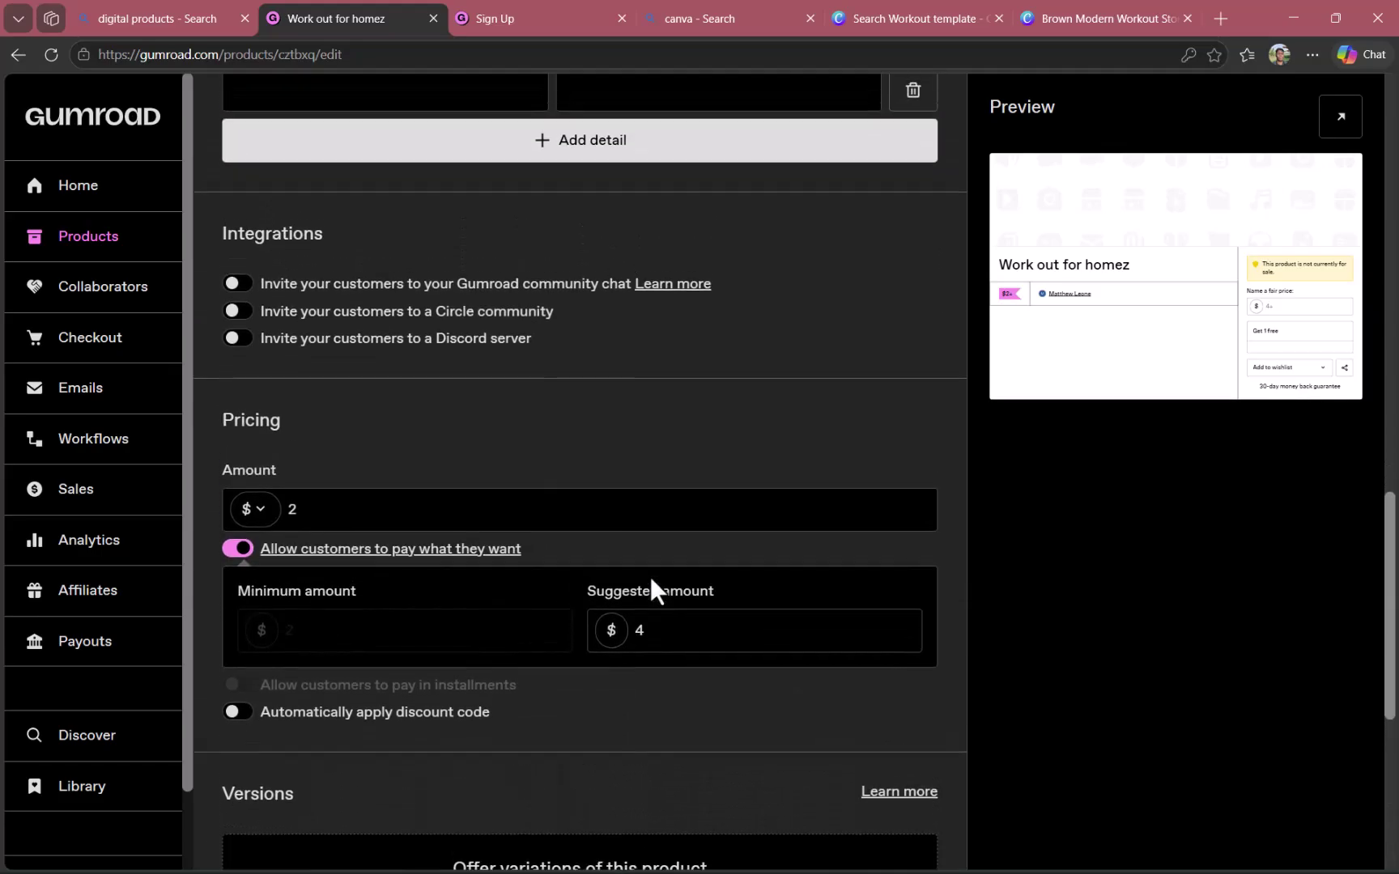
pyautogui.scroll(-3, 650, 576)
pyautogui.scroll(-3, 650, 578)
pyautogui.scroll(3, 650, 577)
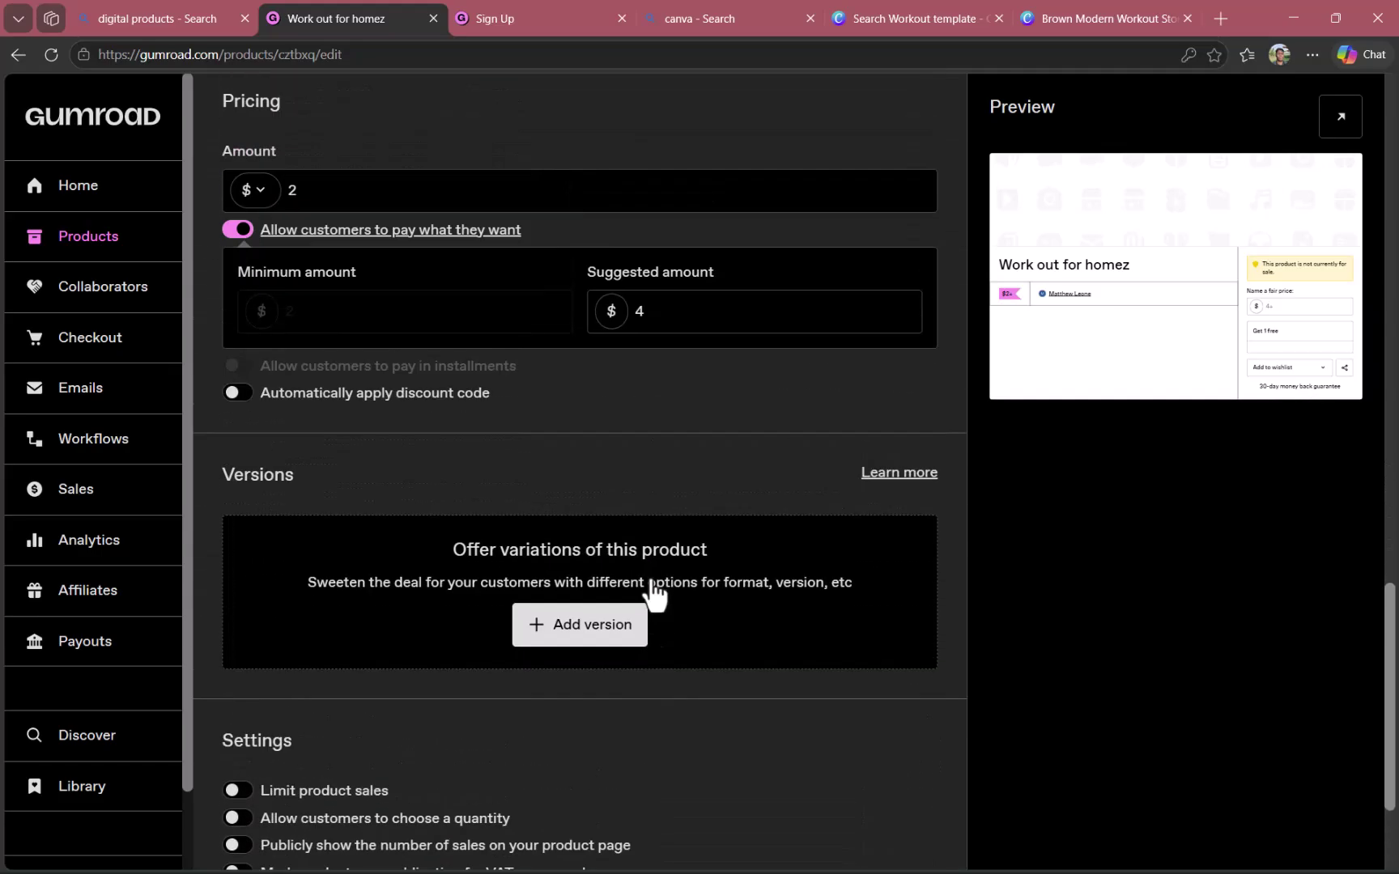
pyautogui.scroll(-1, 653, 595)
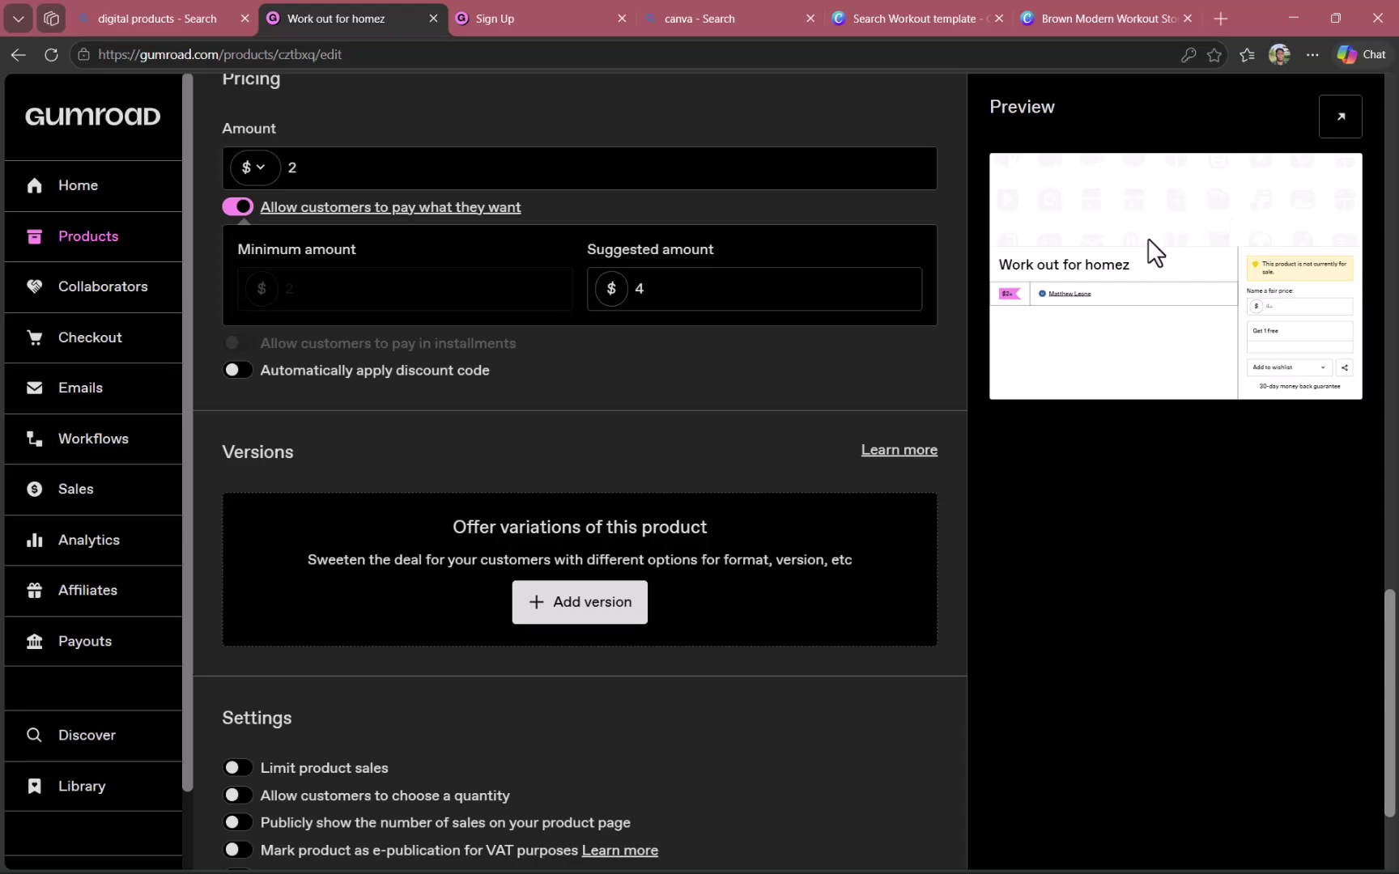
pyautogui.scroll(-2, 672, 356)
pyautogui.scroll(6, 672, 356)
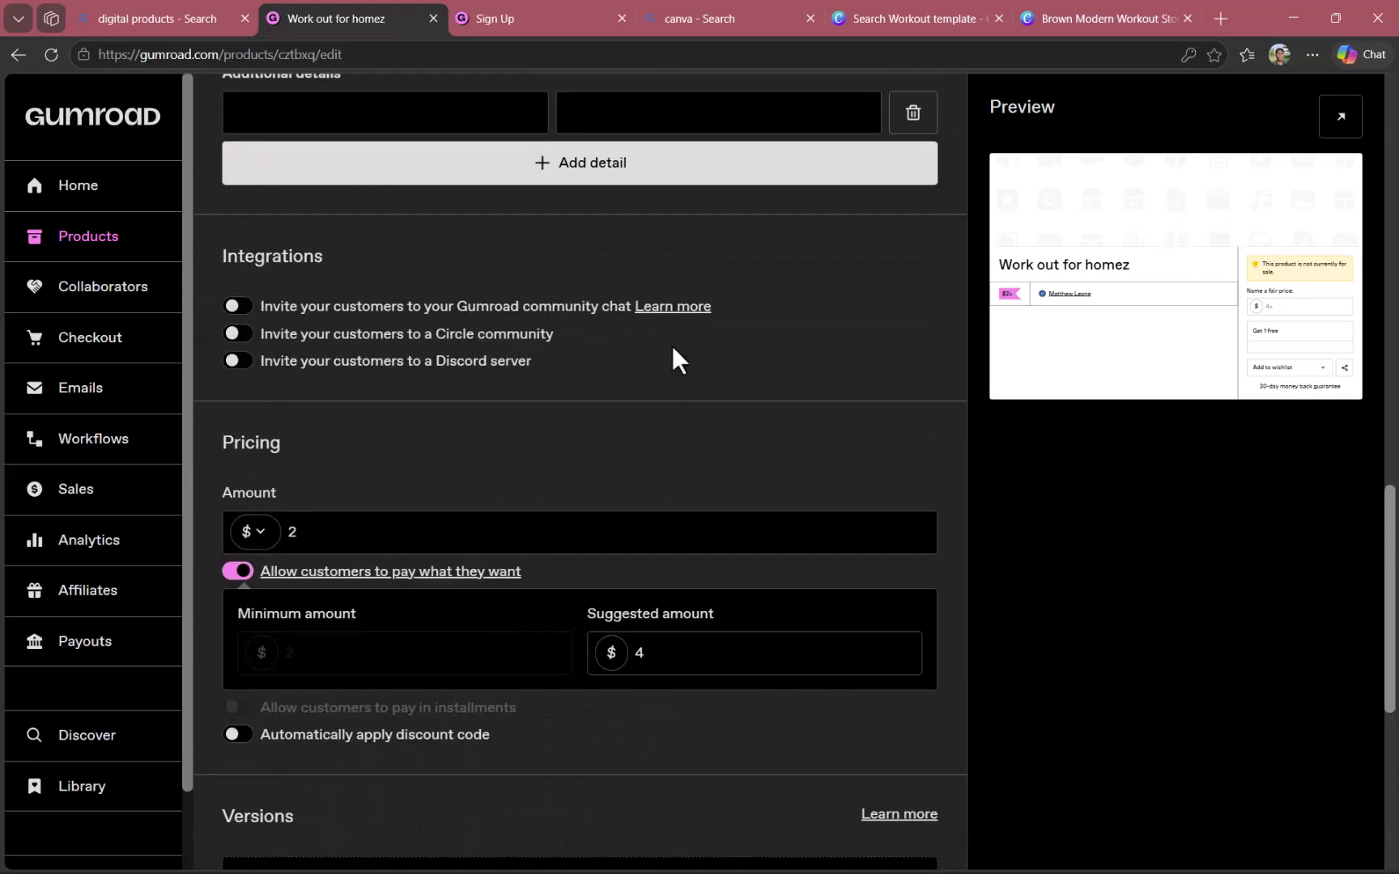
pyautogui.scroll(10, 672, 361)
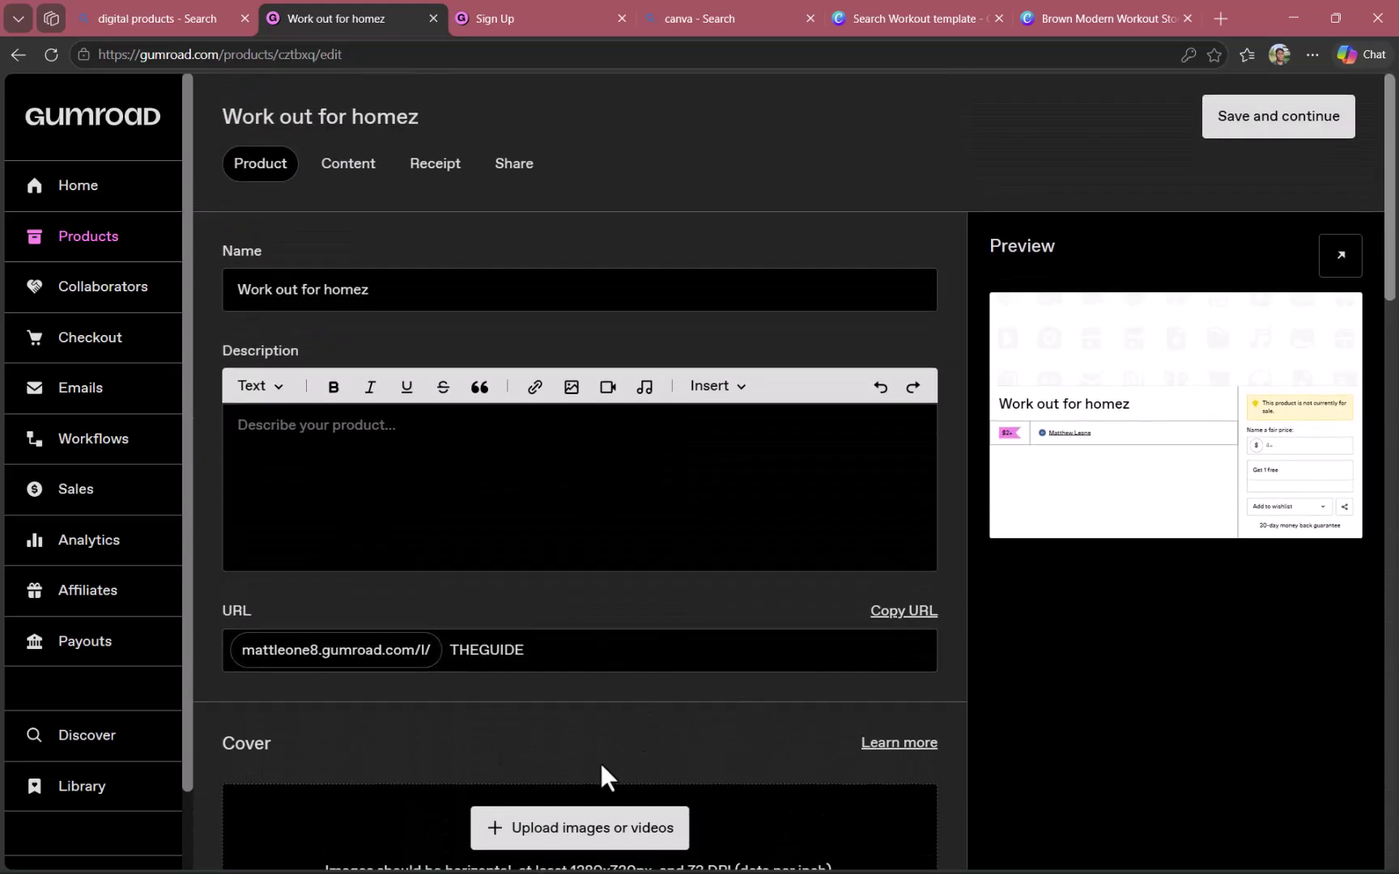
pyautogui.scroll(-1, 599, 761)
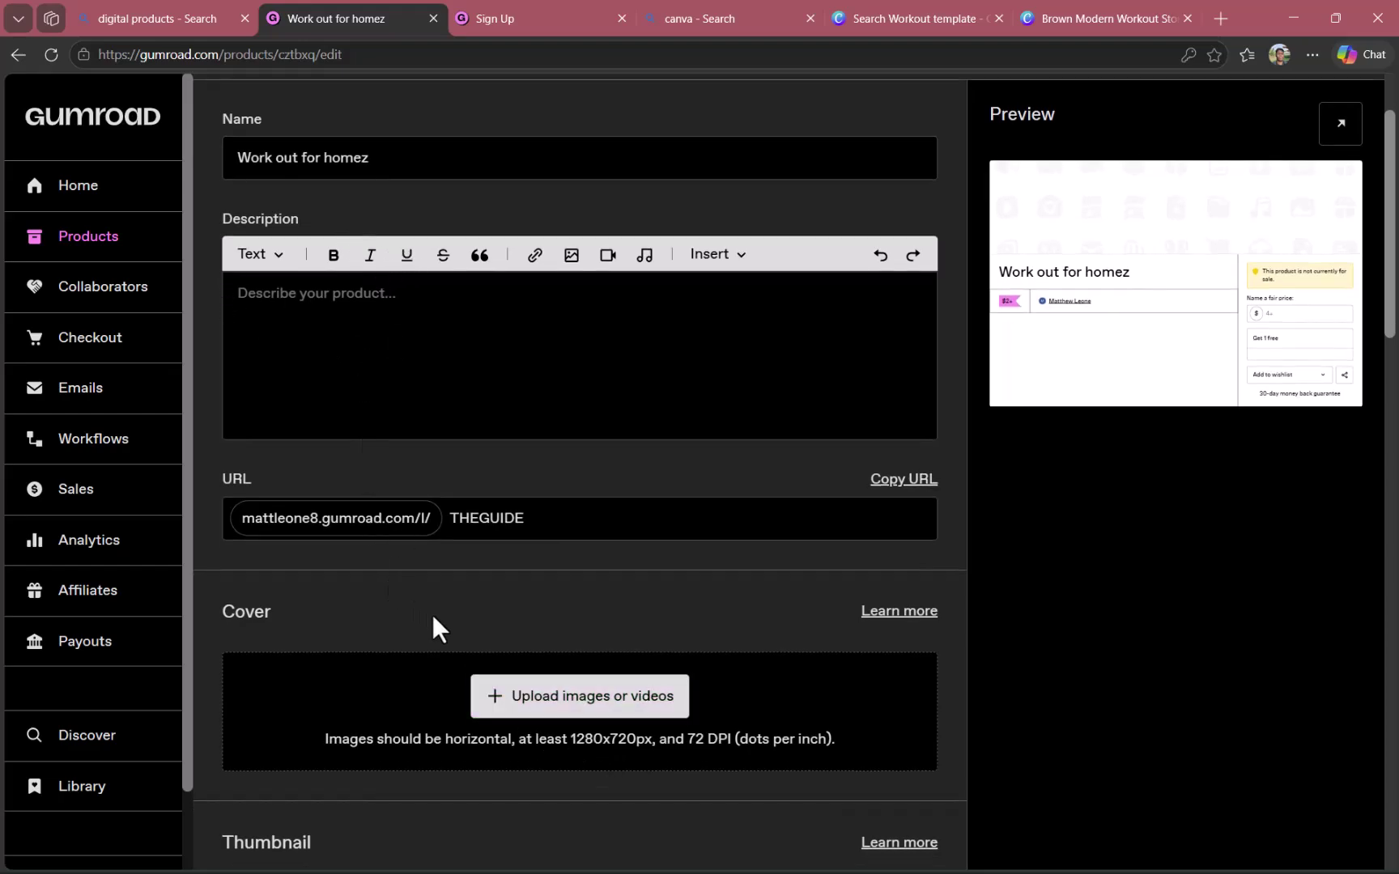
pyautogui.scroll(-2, 433, 614)
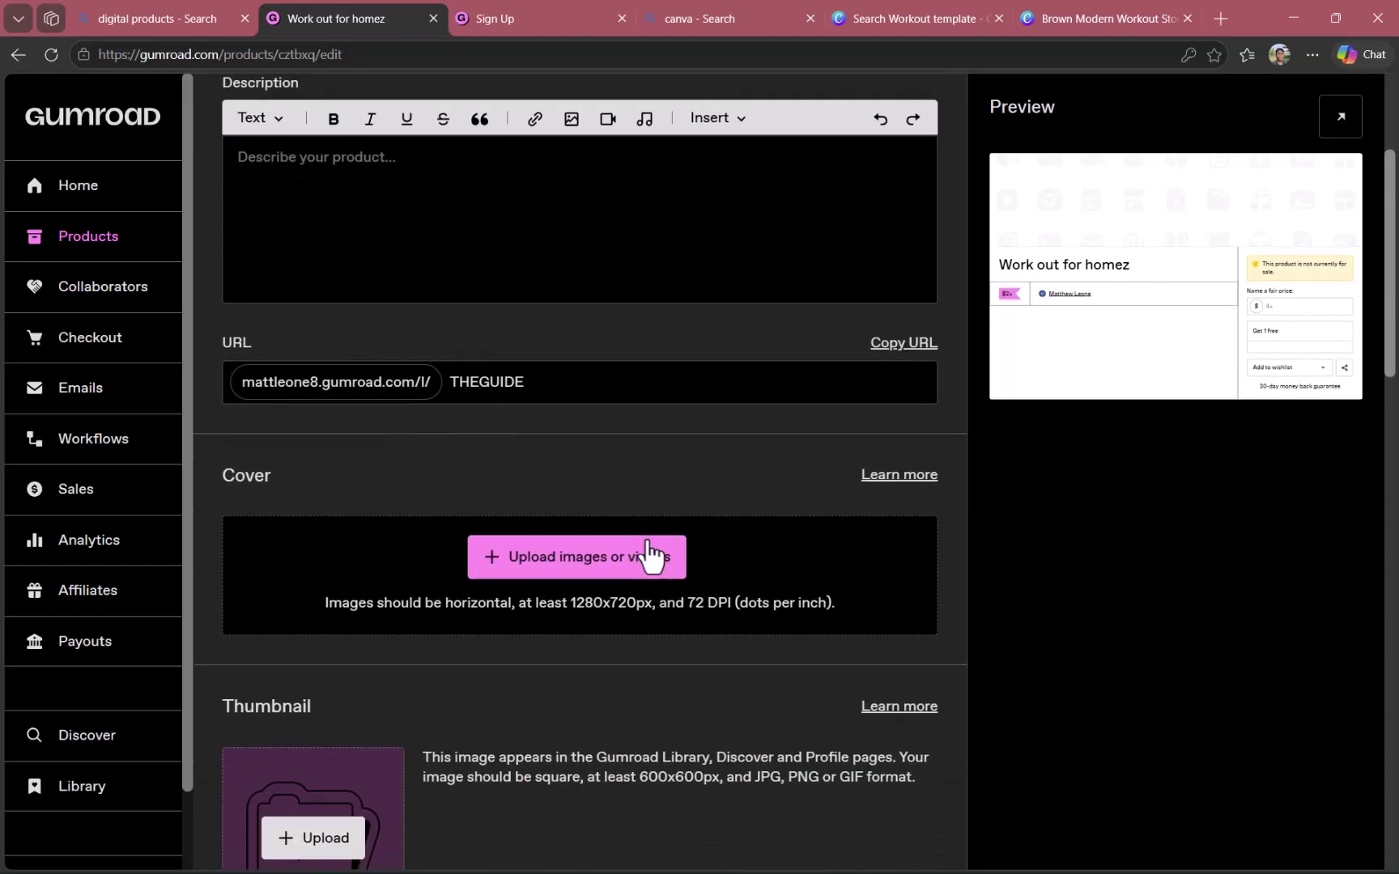
pyautogui.scroll(-9, 623, 718)
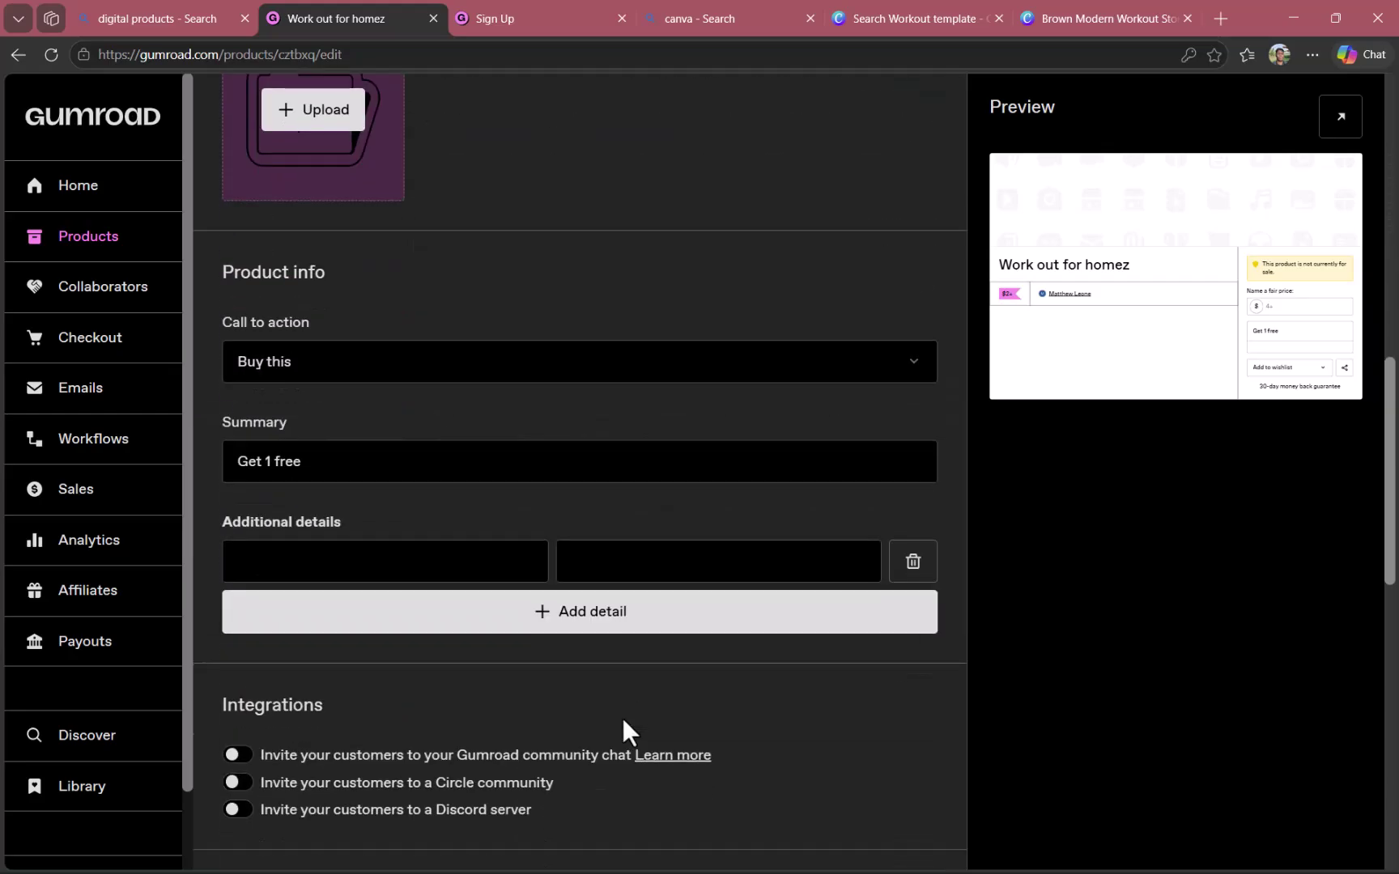
pyautogui.scroll(12, 623, 718)
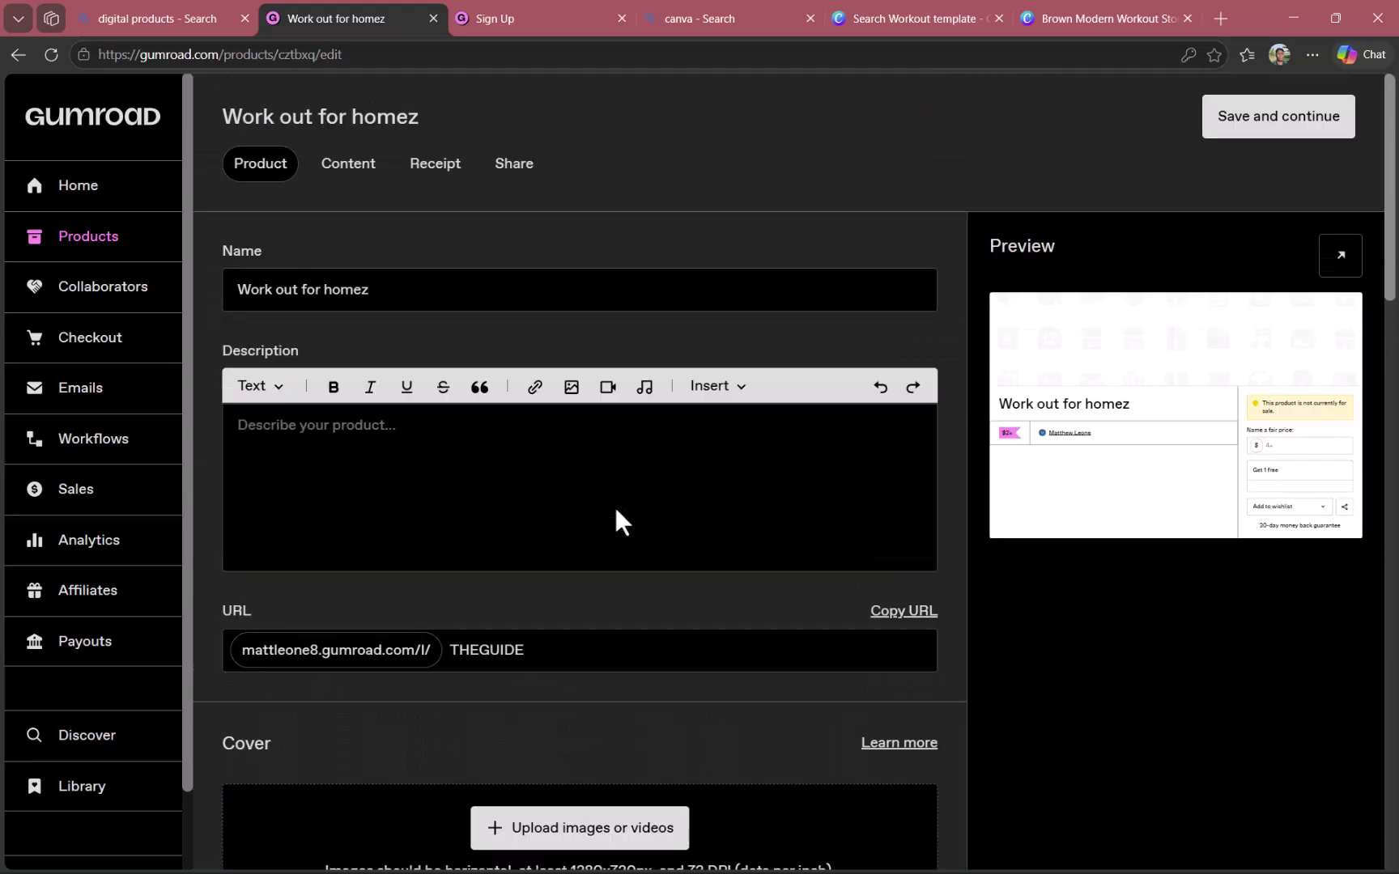
# Step: Try to save the product details and continue to the content page, and return to the list of all products
pyautogui.click(1289, 131)
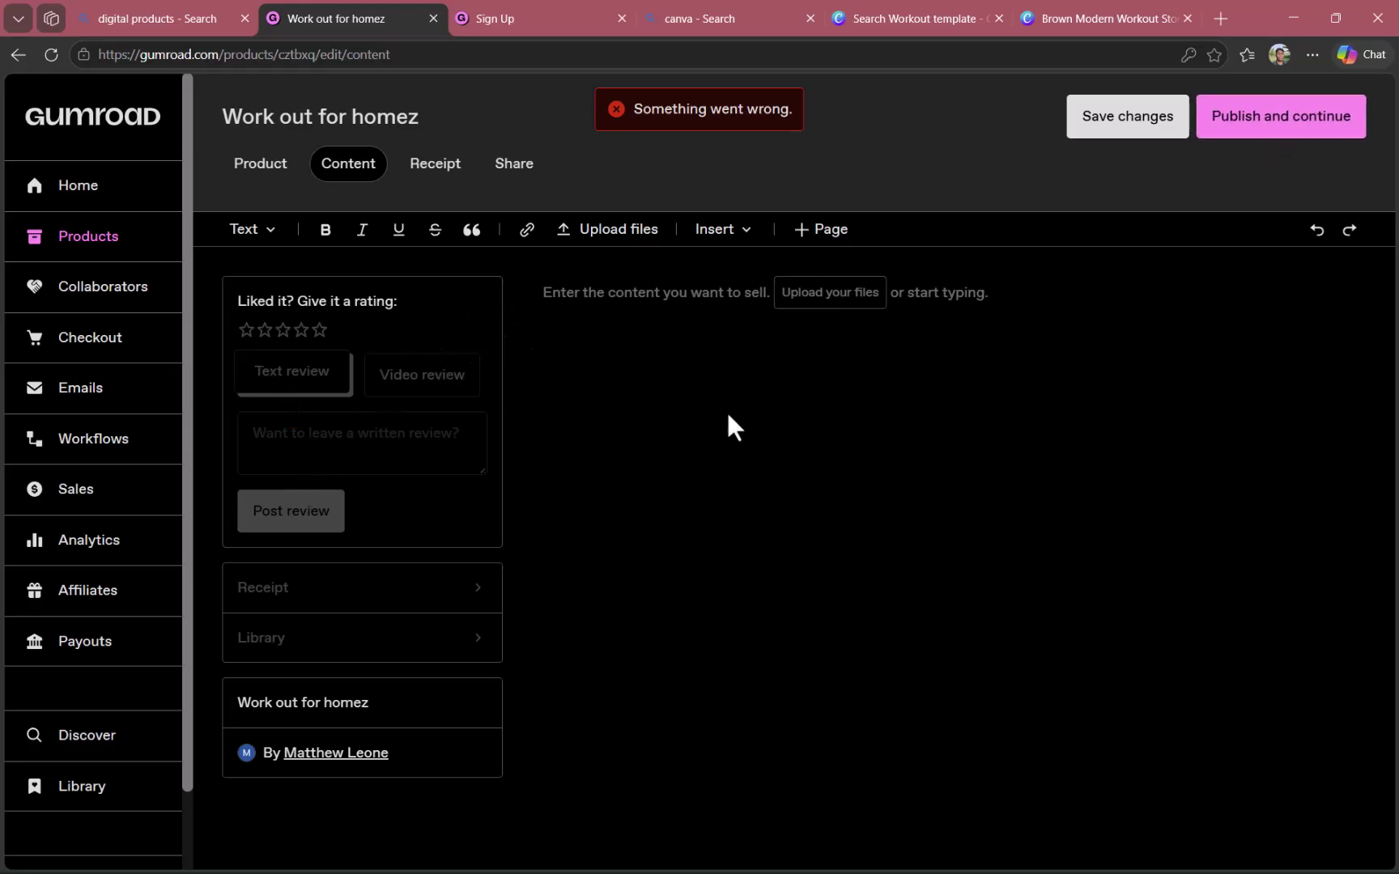
pyautogui.click(263, 174)
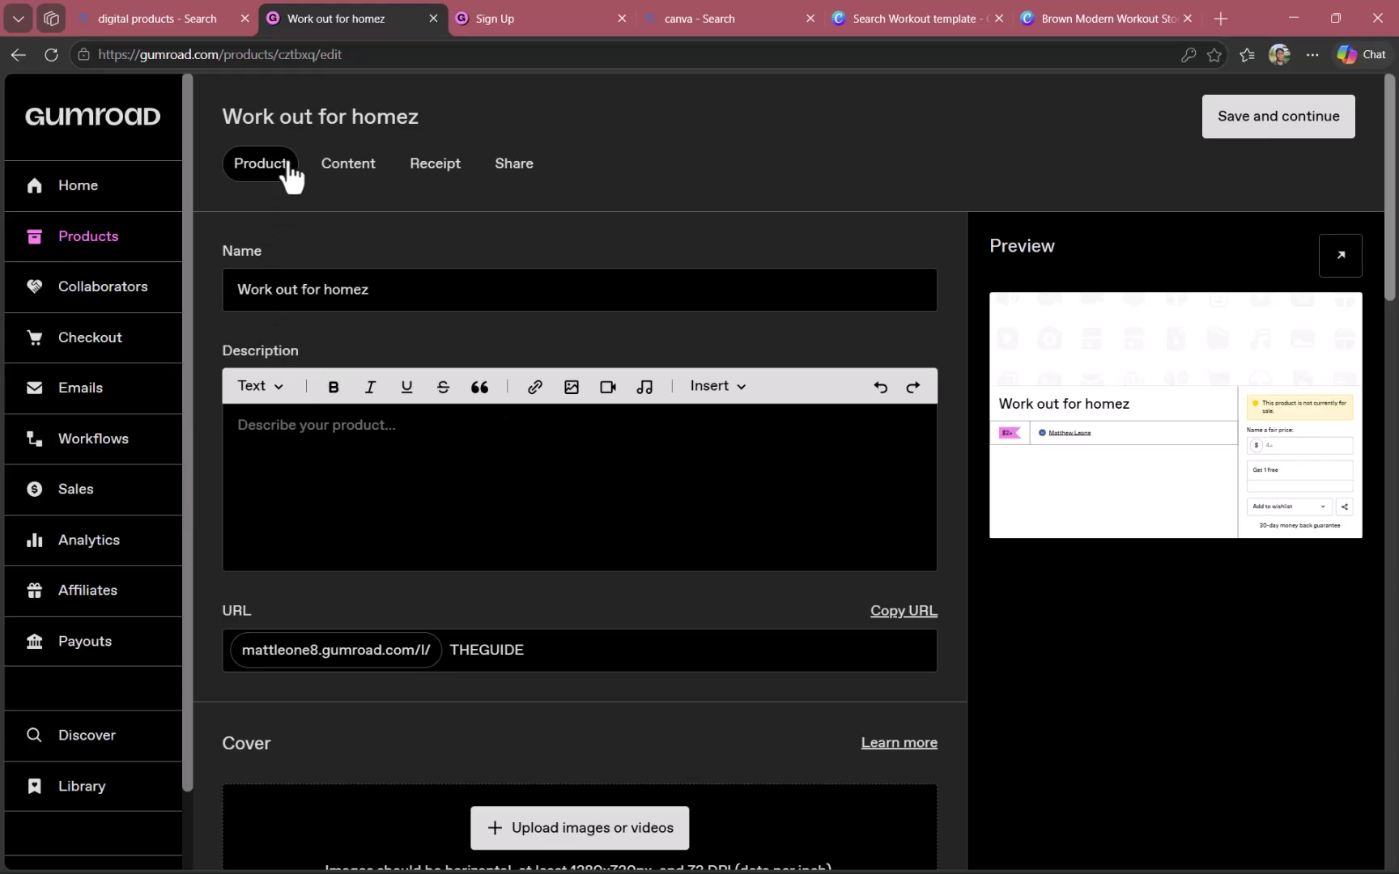
pyautogui.click(344, 164)
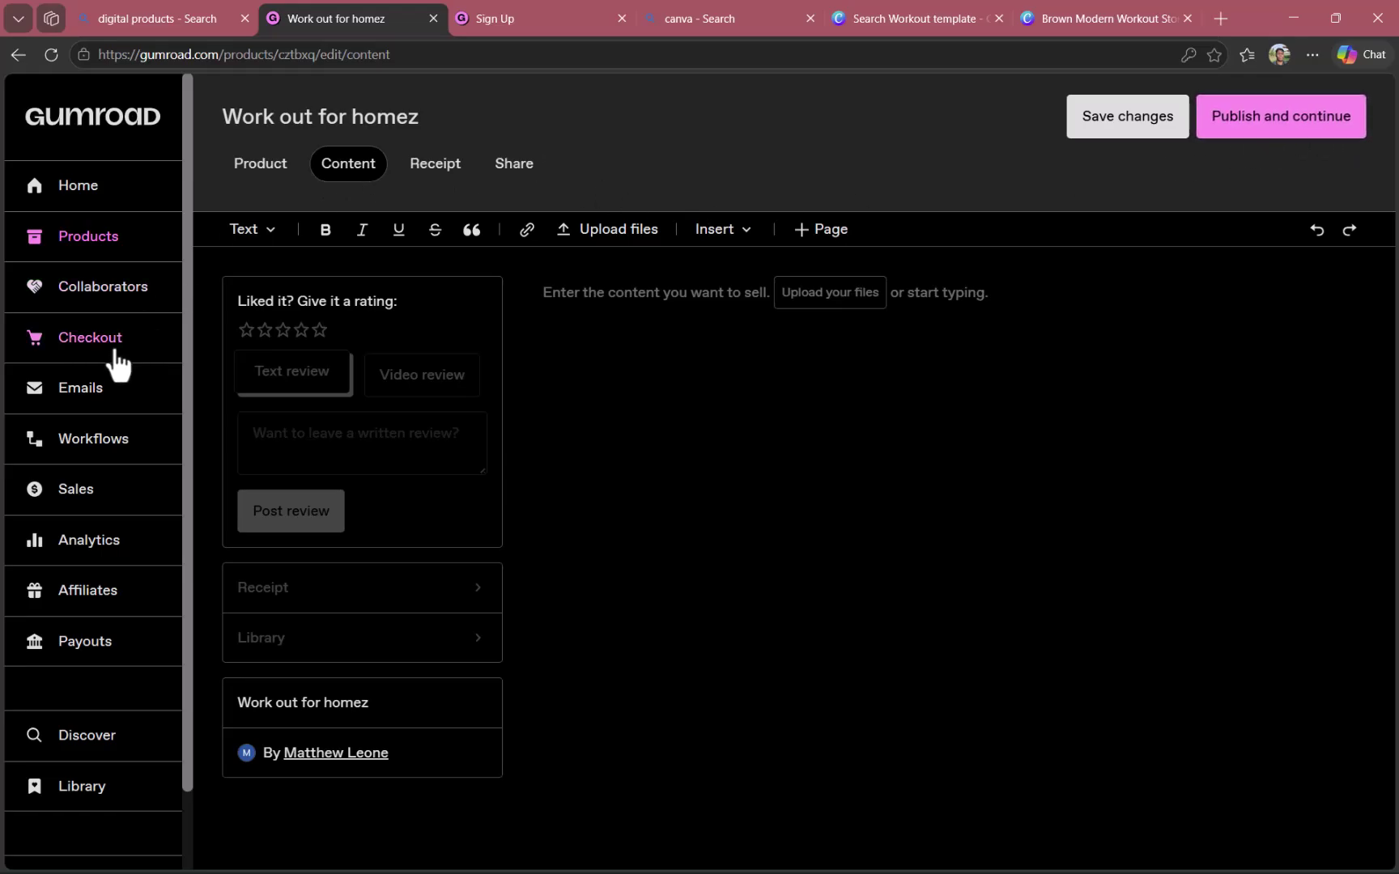
pyautogui.click(105, 251)
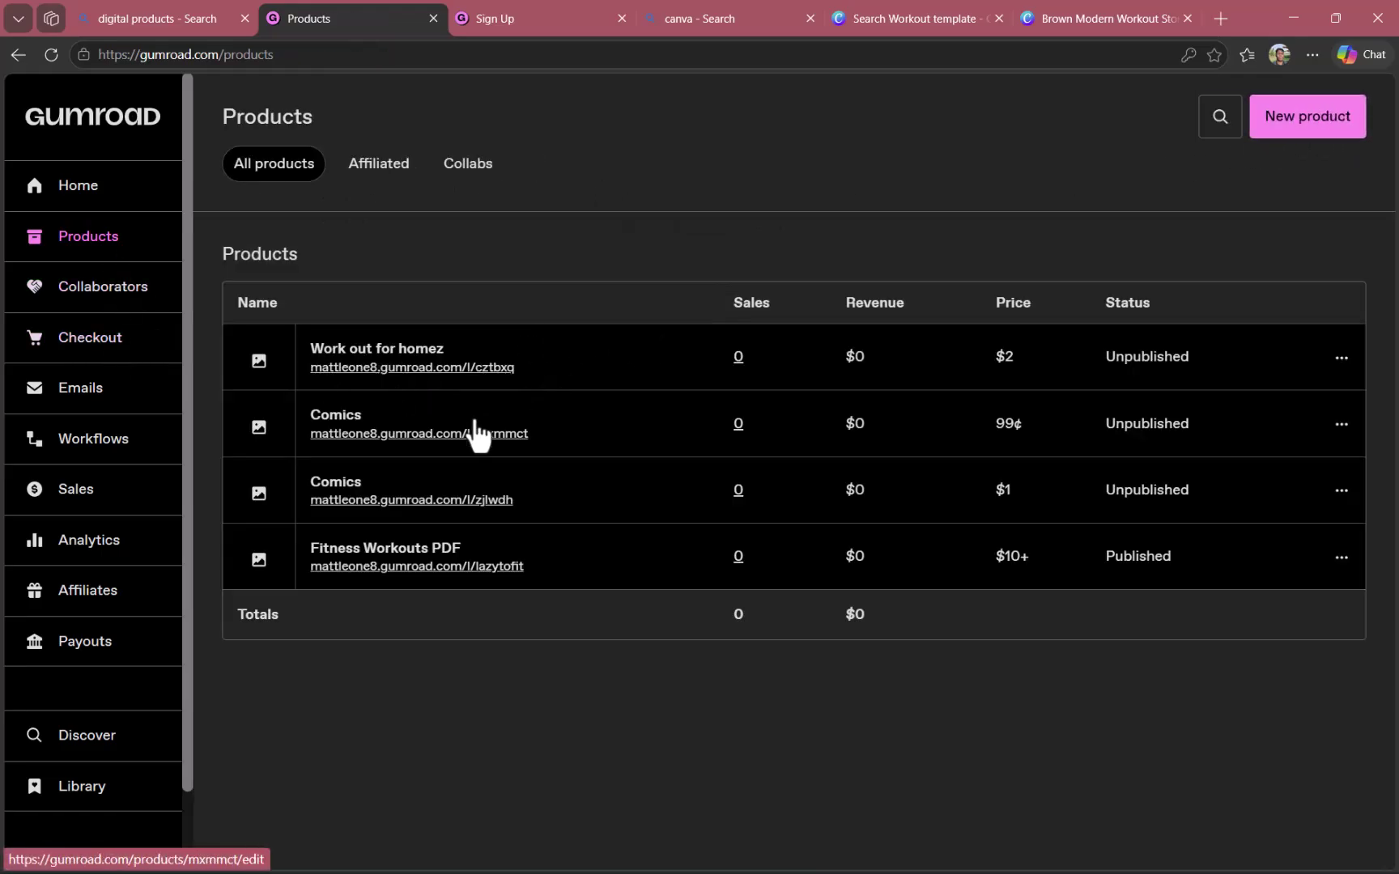